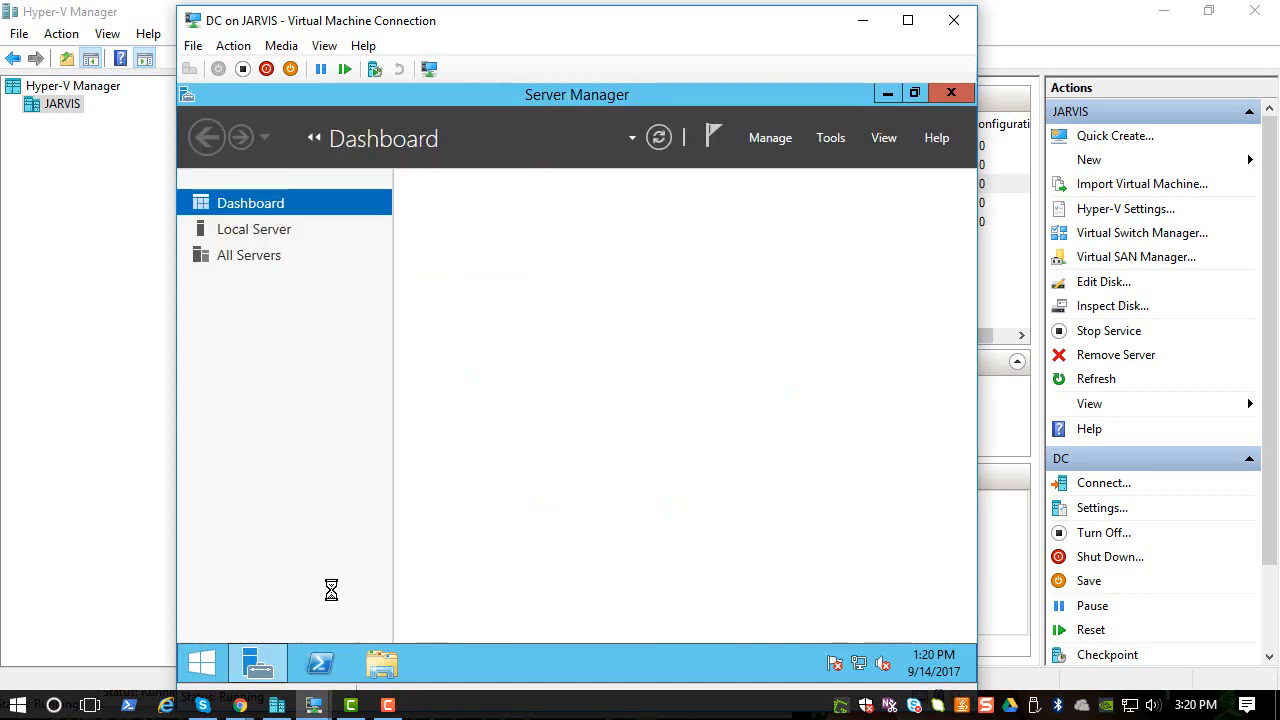
- From Server Manager's Local Server, launch Group Policy Management and bring up helpdeskgpo's context menu
click(258, 229)
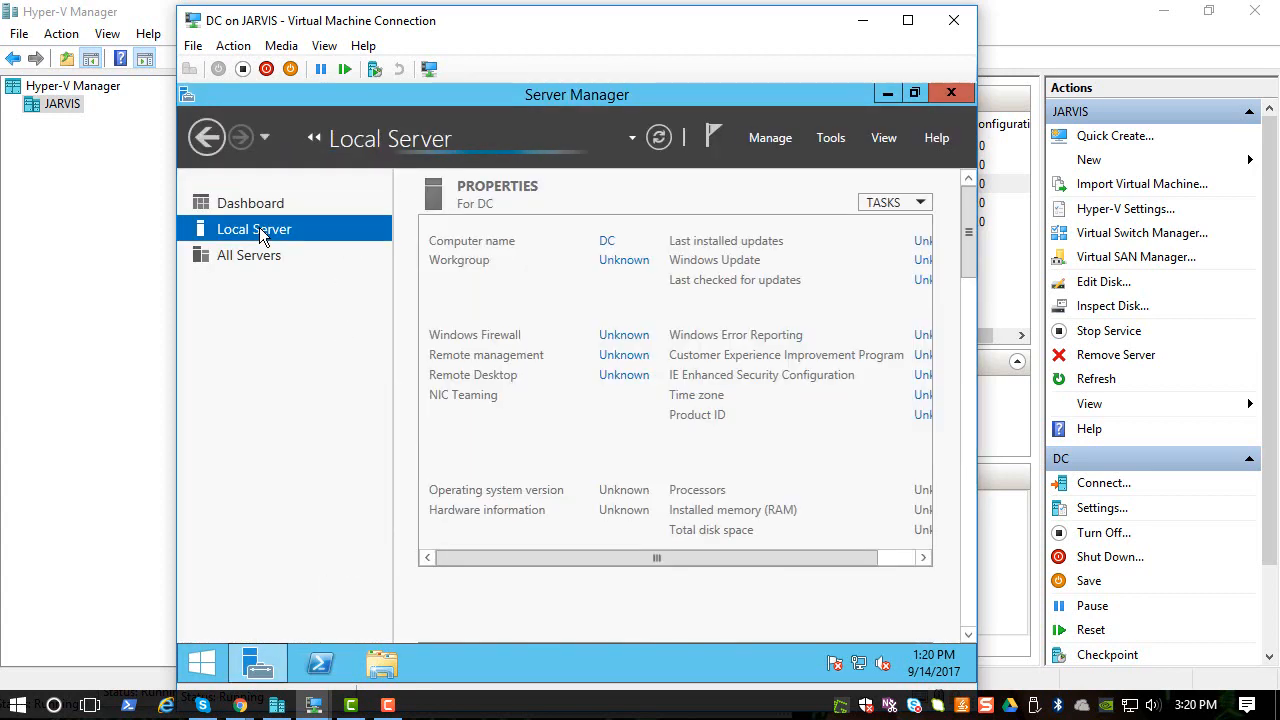
click(841, 139)
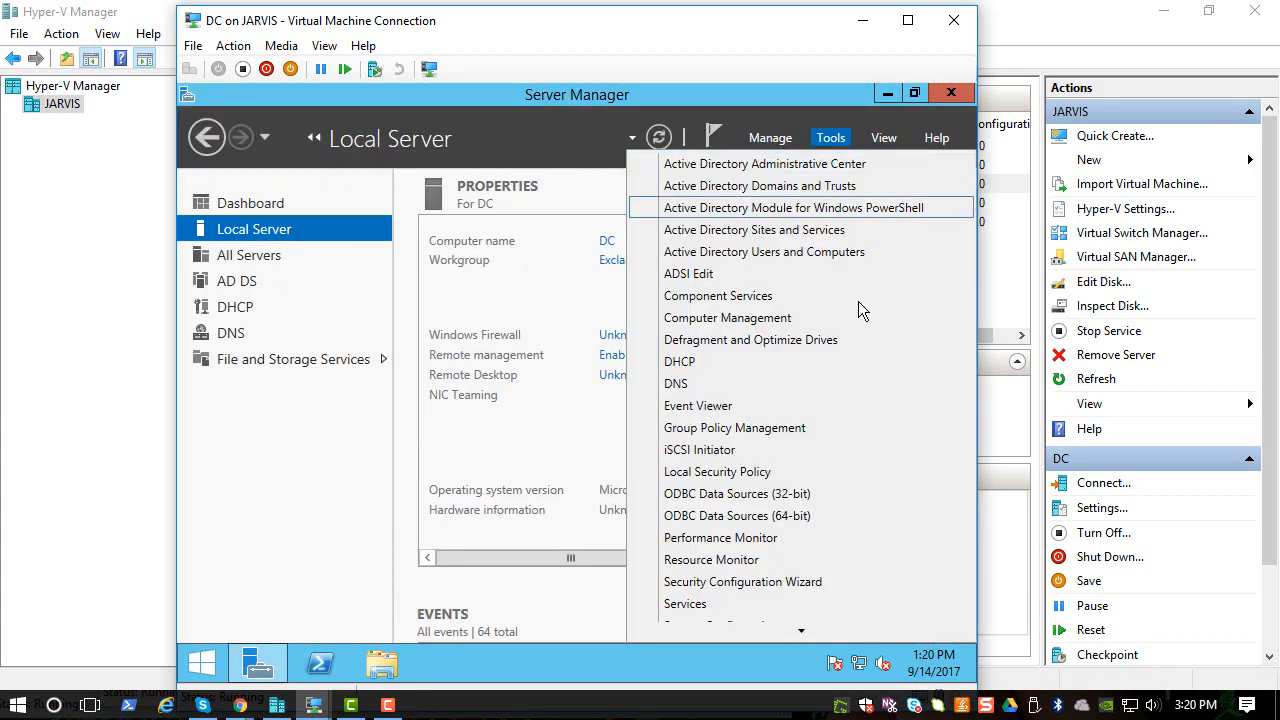
click(797, 428)
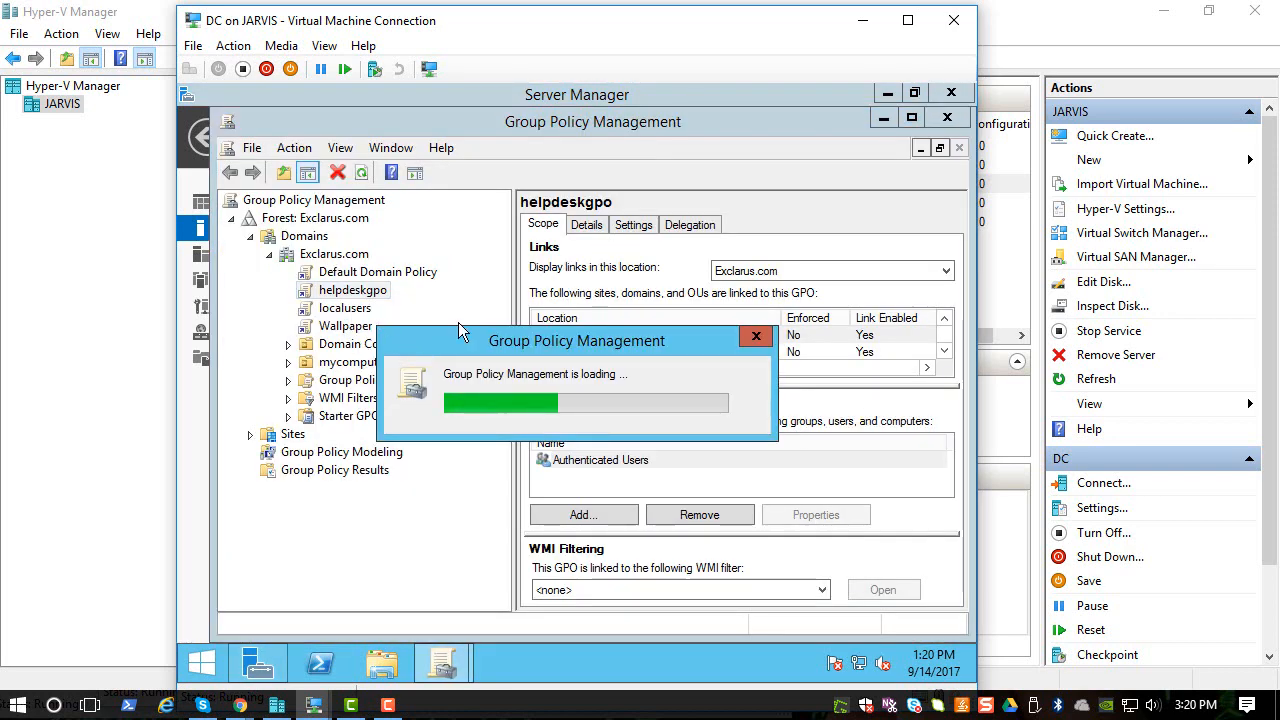
click(757, 340)
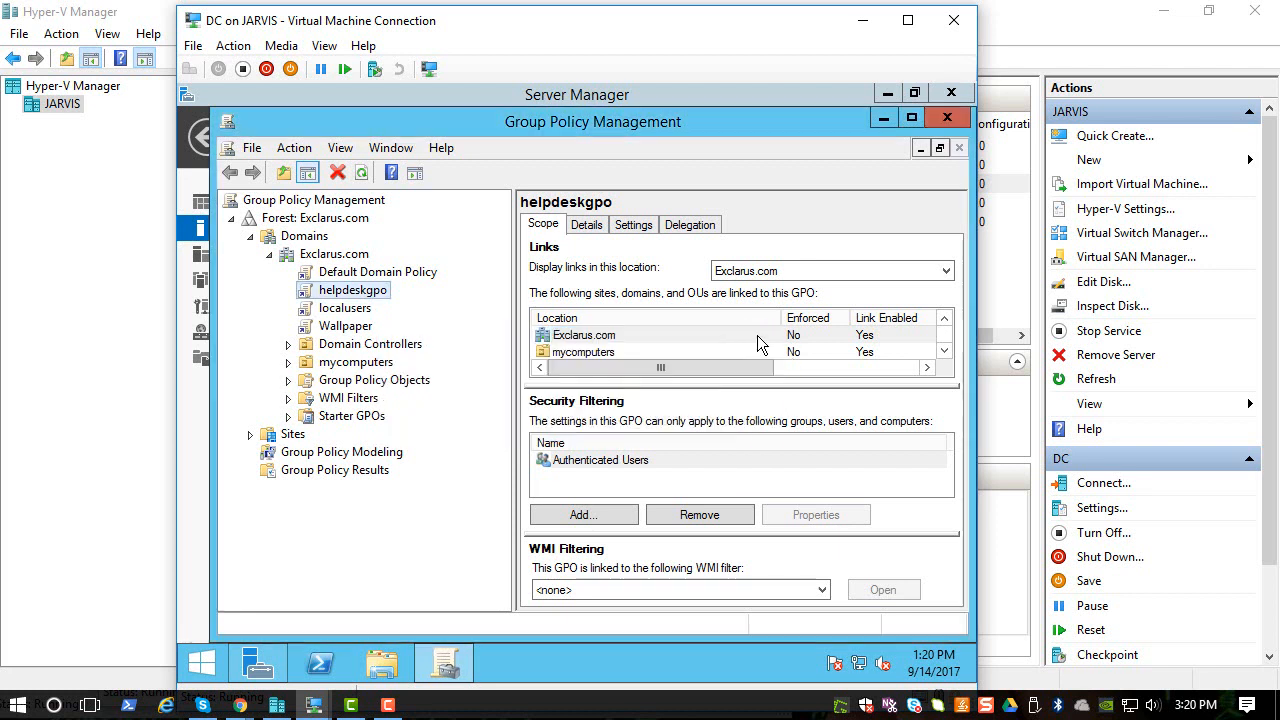
right_click(353, 292)
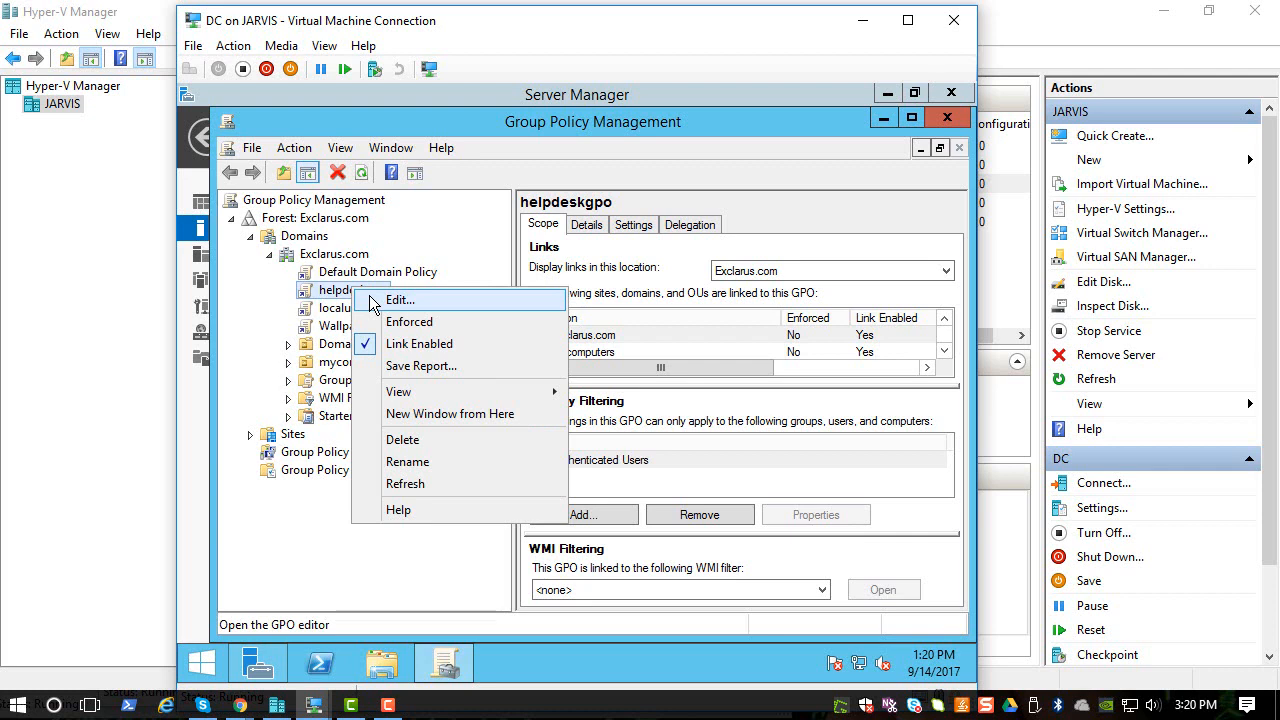
- Edit helpdeskgpo and navigate Computer Configuration > Security Settings > Local Policies to Audit Policy
click(397, 300)
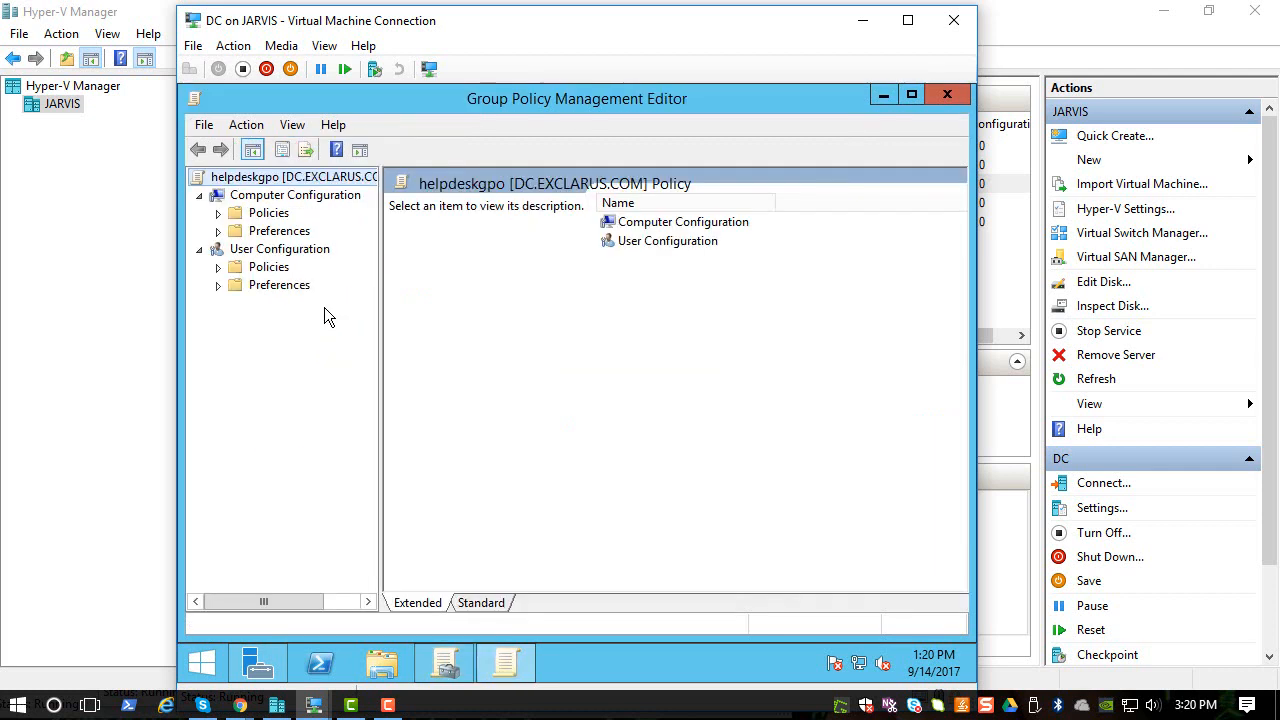
click(218, 213)
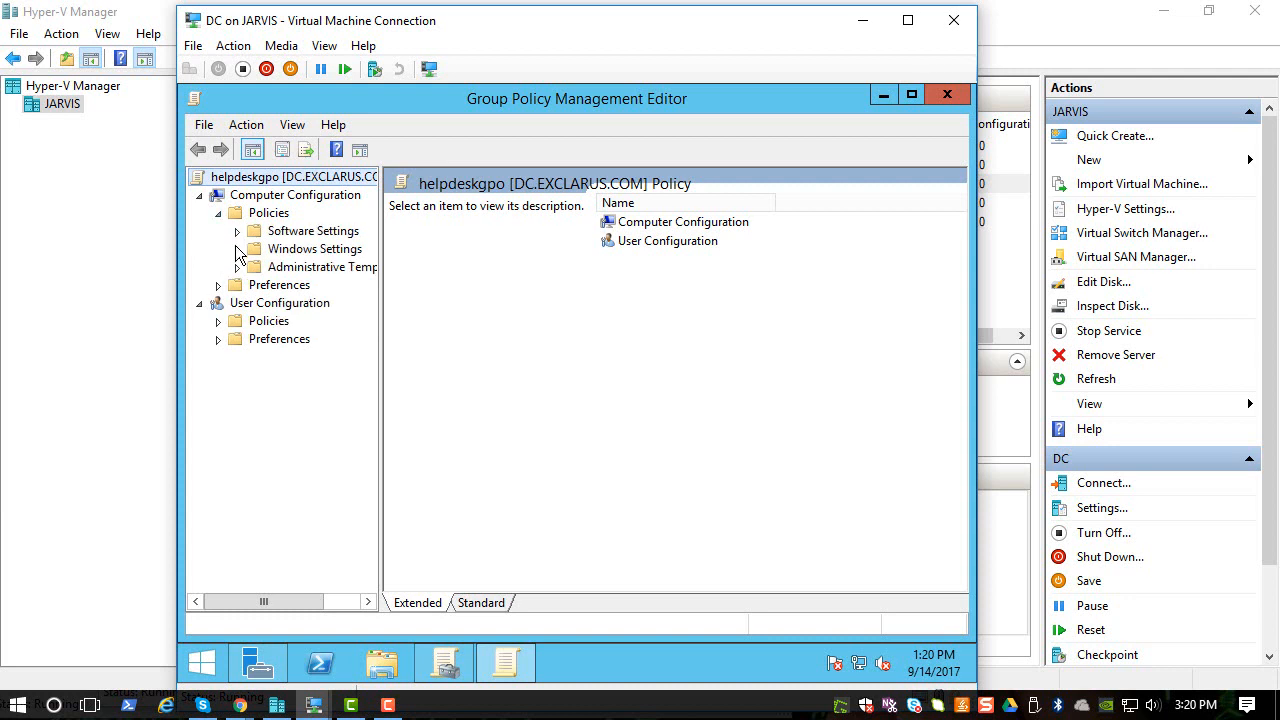
click(236, 249)
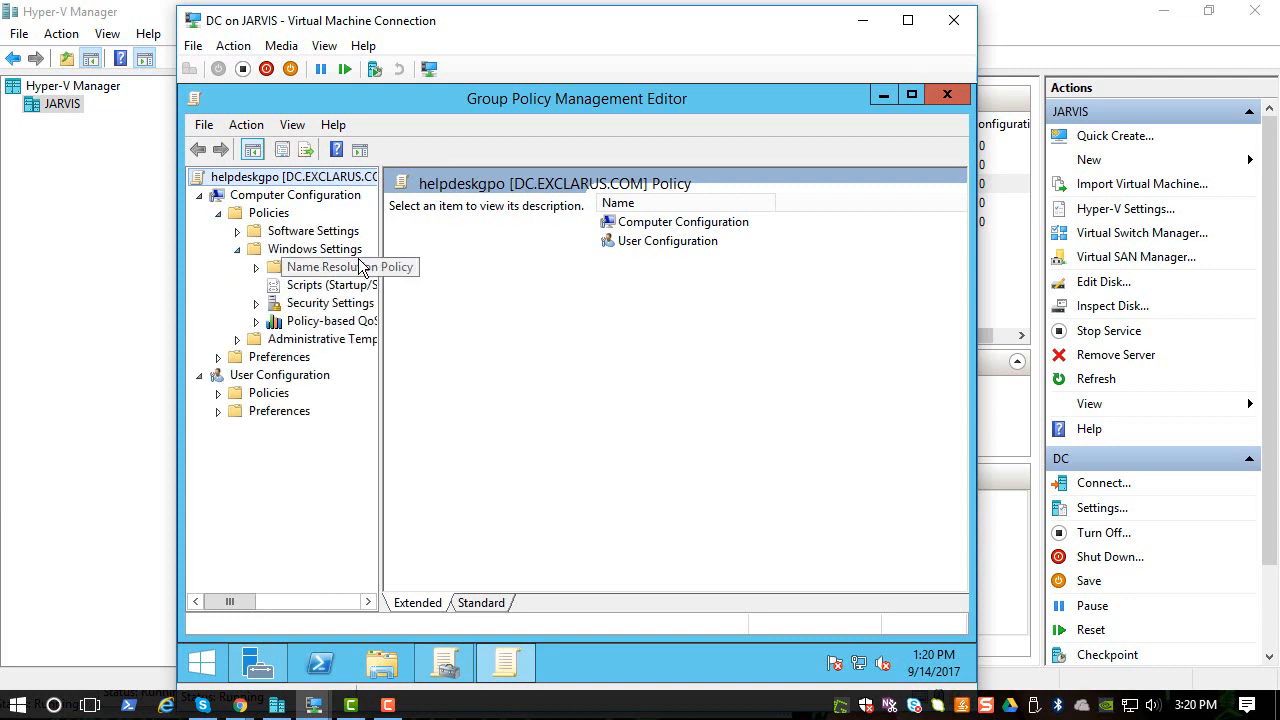
drag(380, 241, 508, 286)
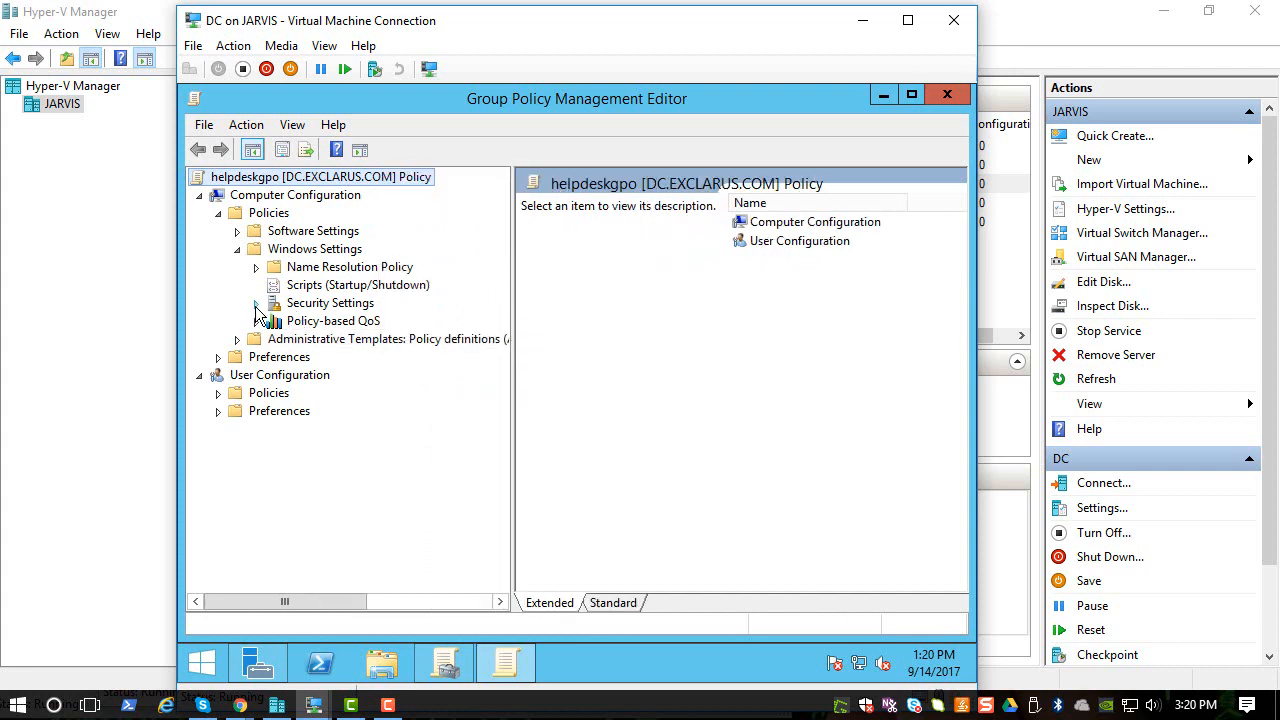
click(256, 303)
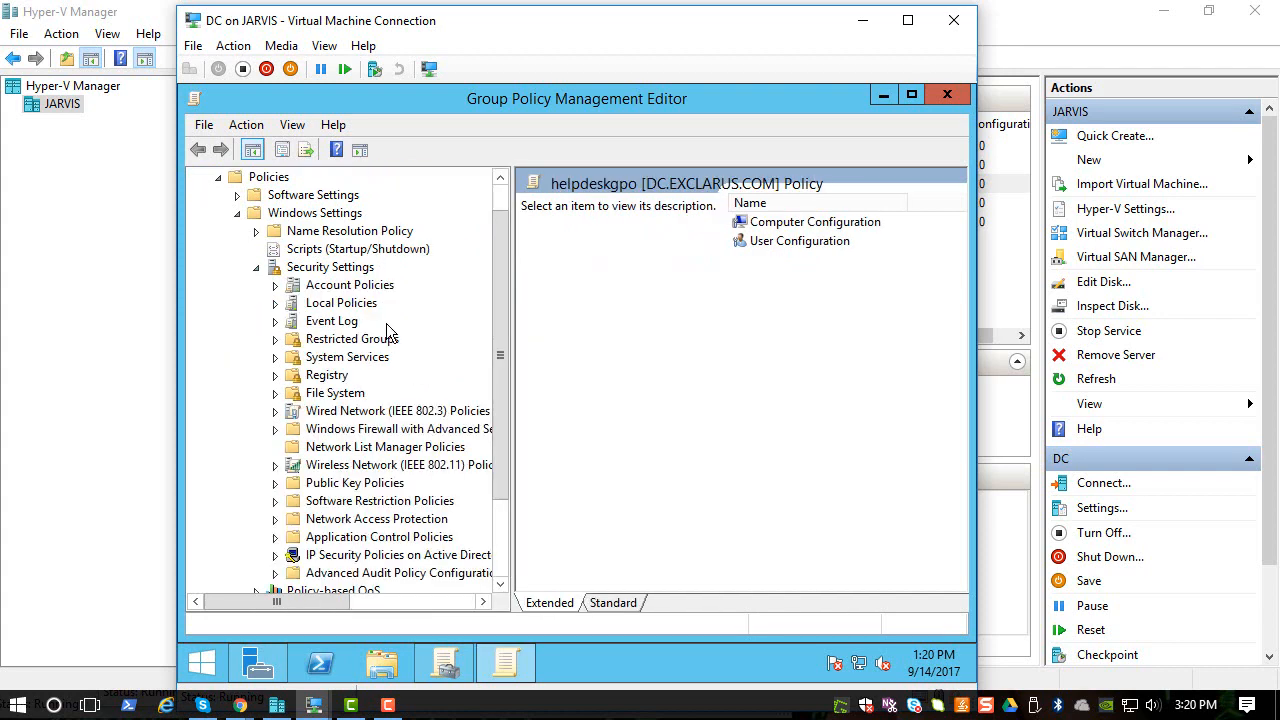
click(328, 268)
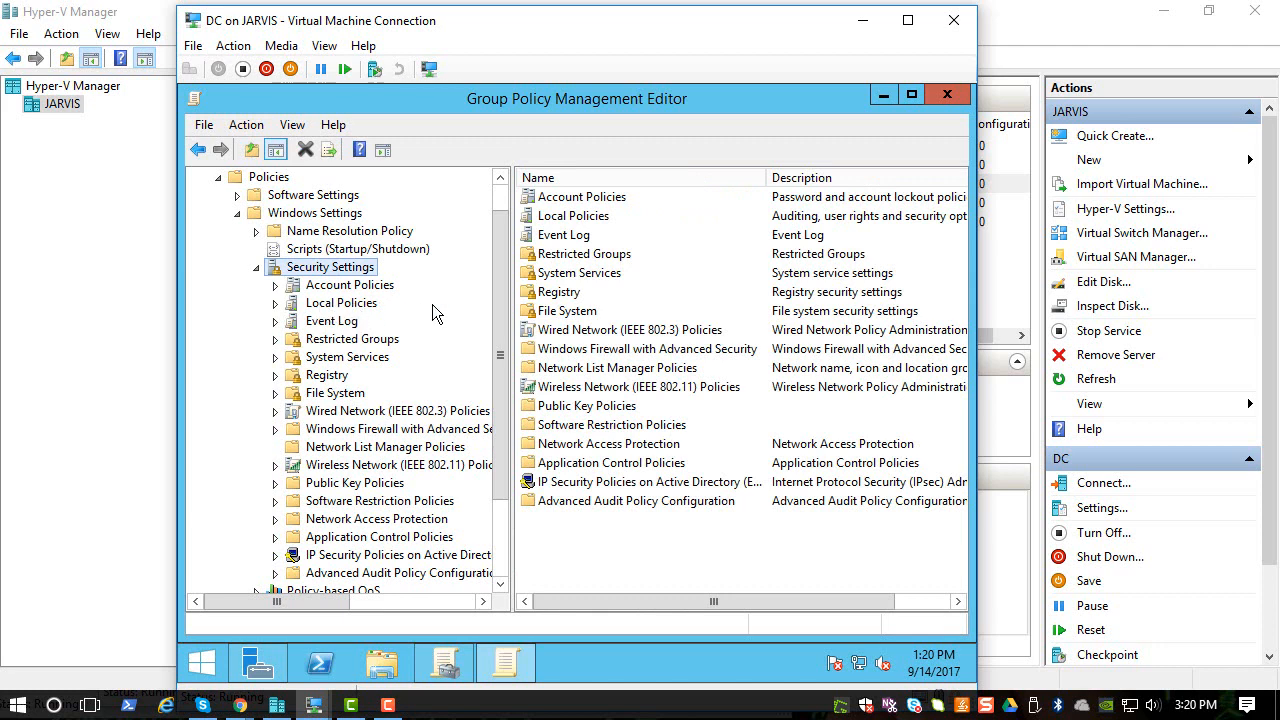
click(344, 342)
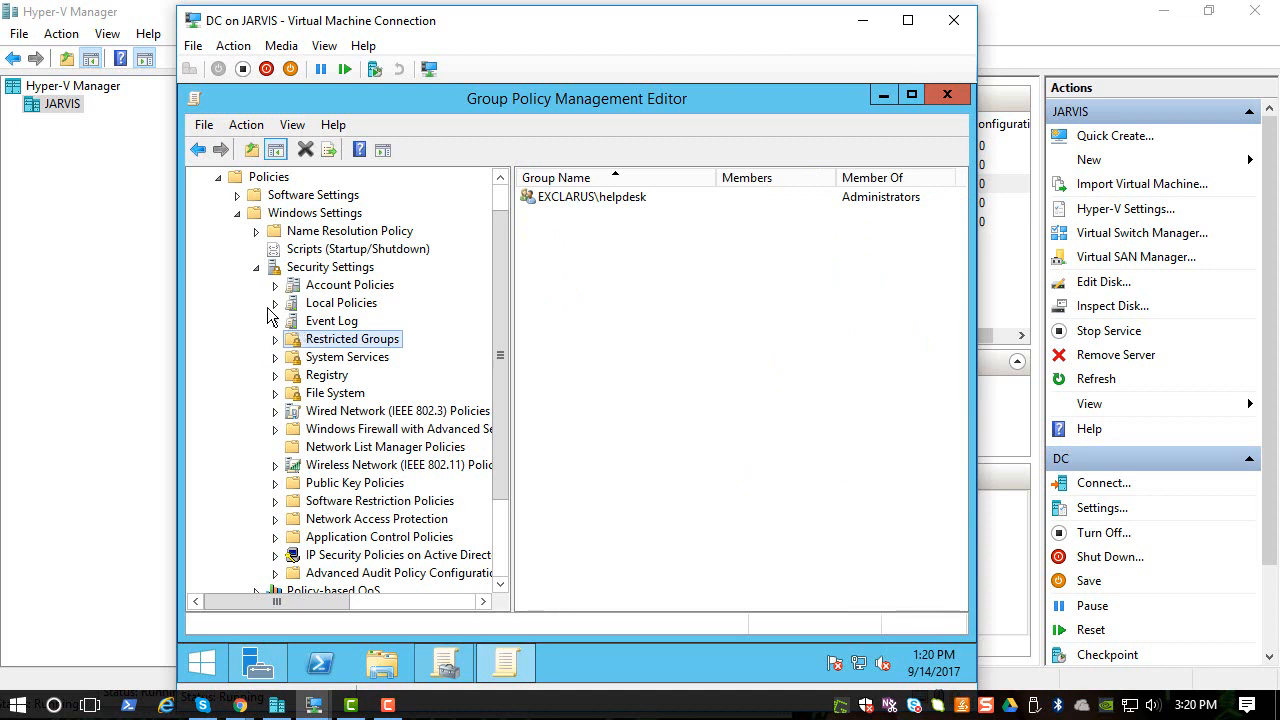
click(276, 304)
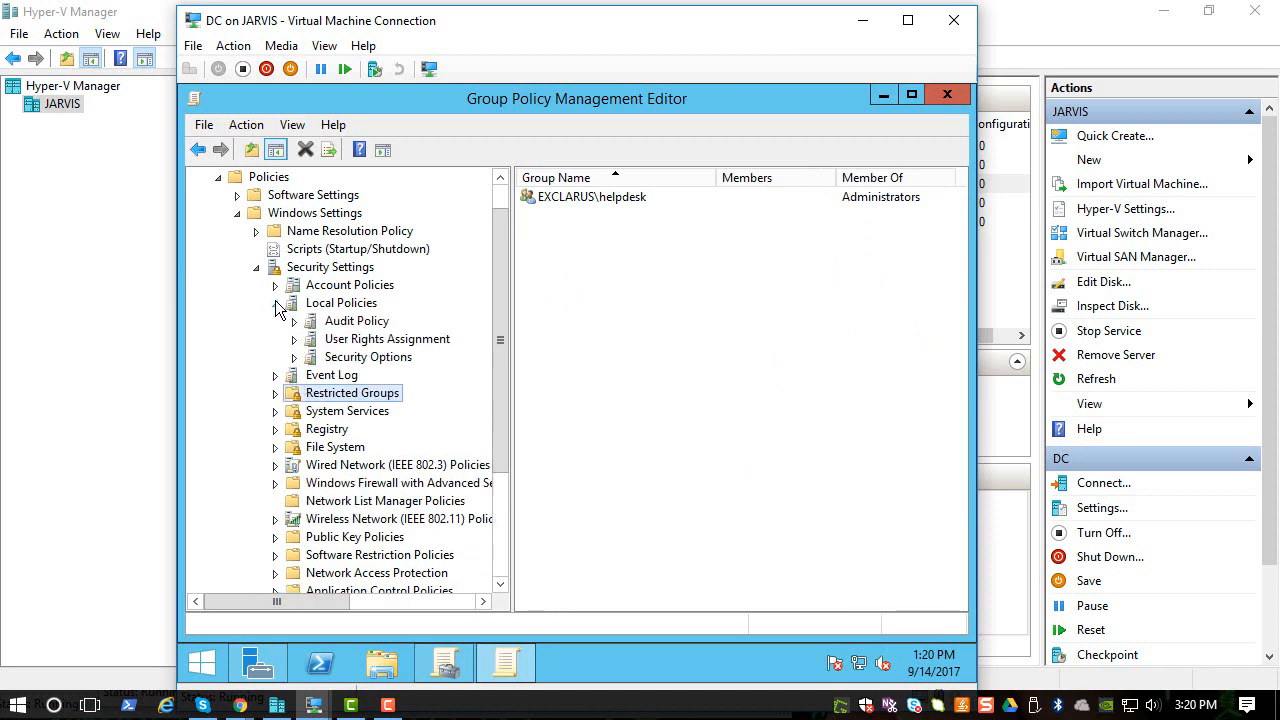
click(348, 304)
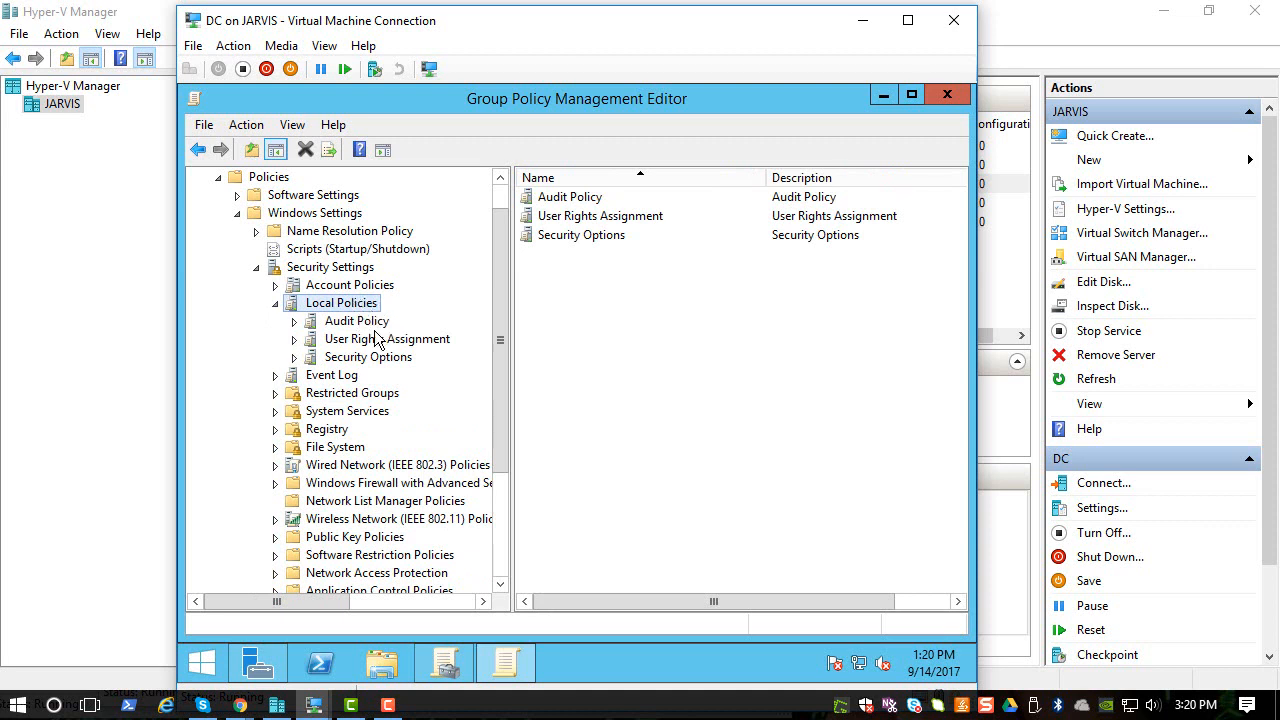
click(362, 322)
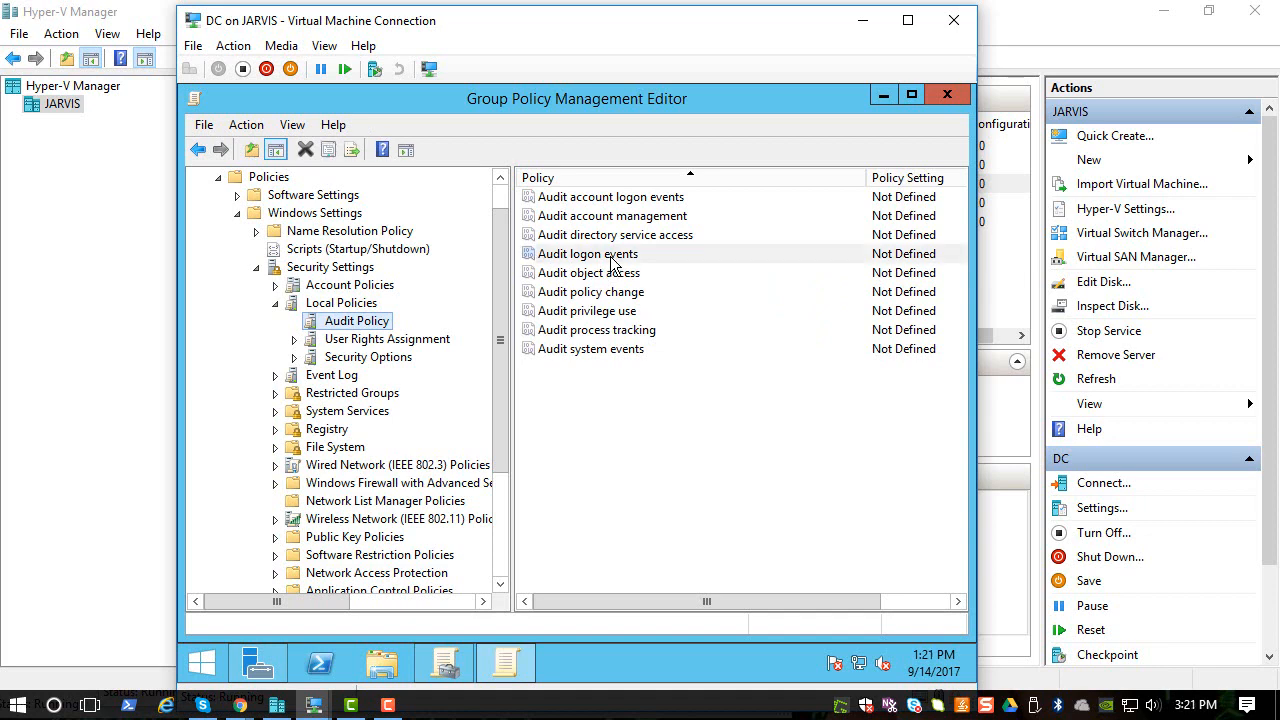
- Define Audit logon events to audit both Success and Failure, then apply and confirm
double_click(612, 256)
click(400, 243)
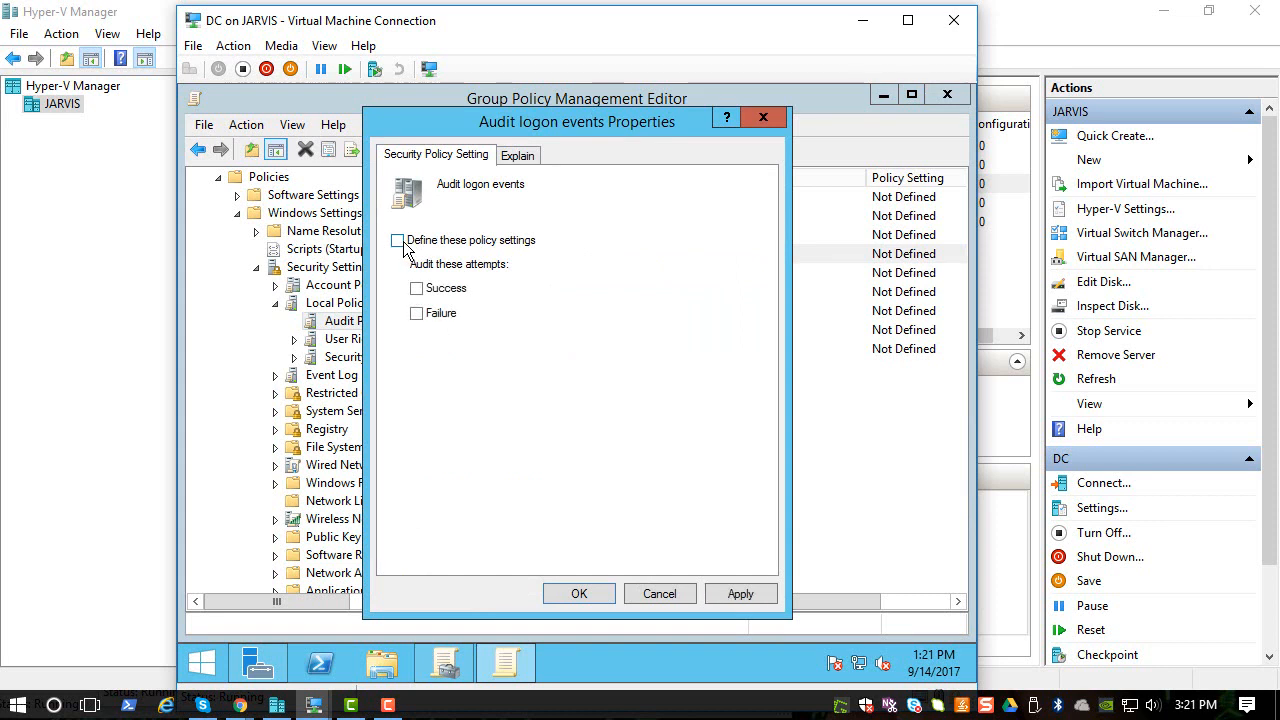
click(420, 288)
click(421, 312)
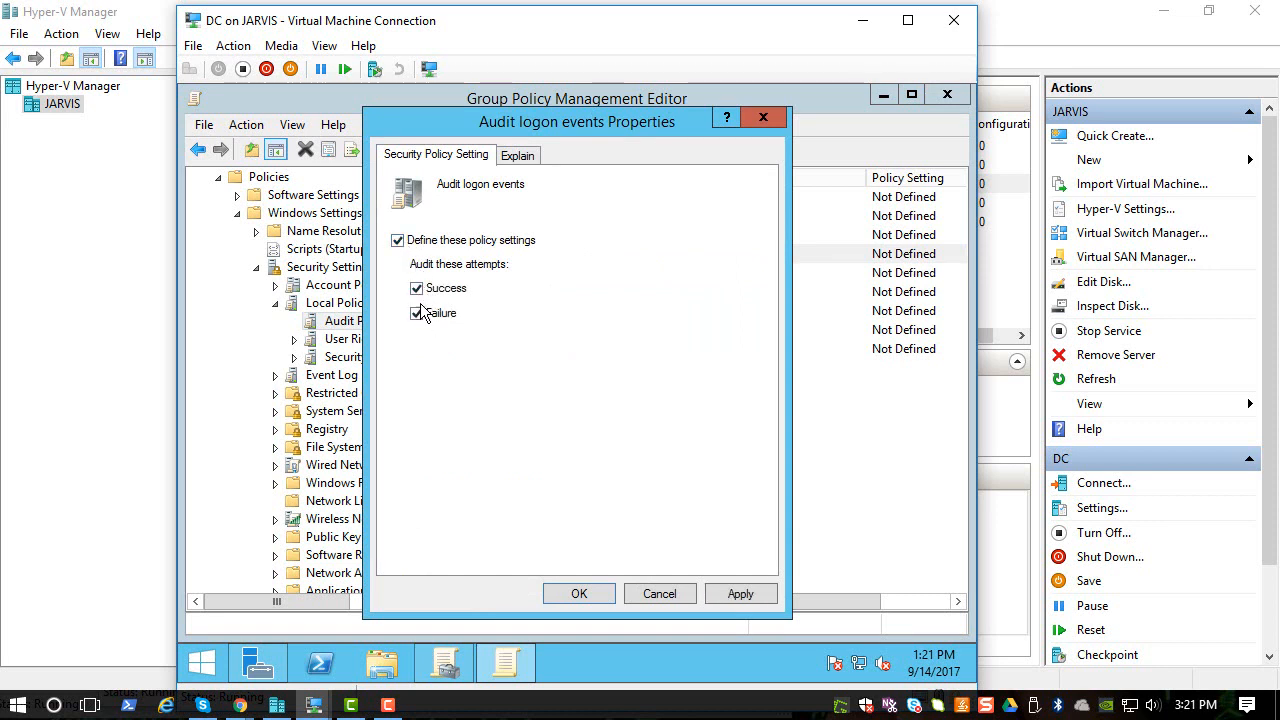
click(738, 594)
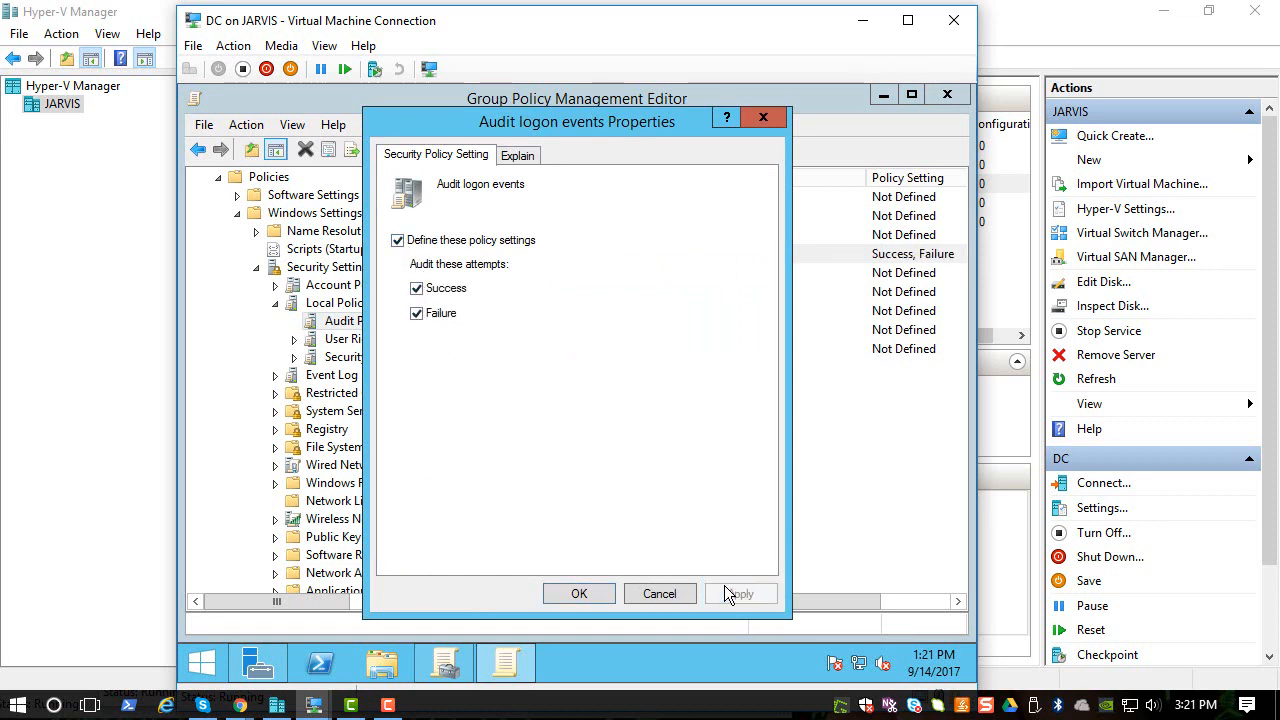
click(579, 594)
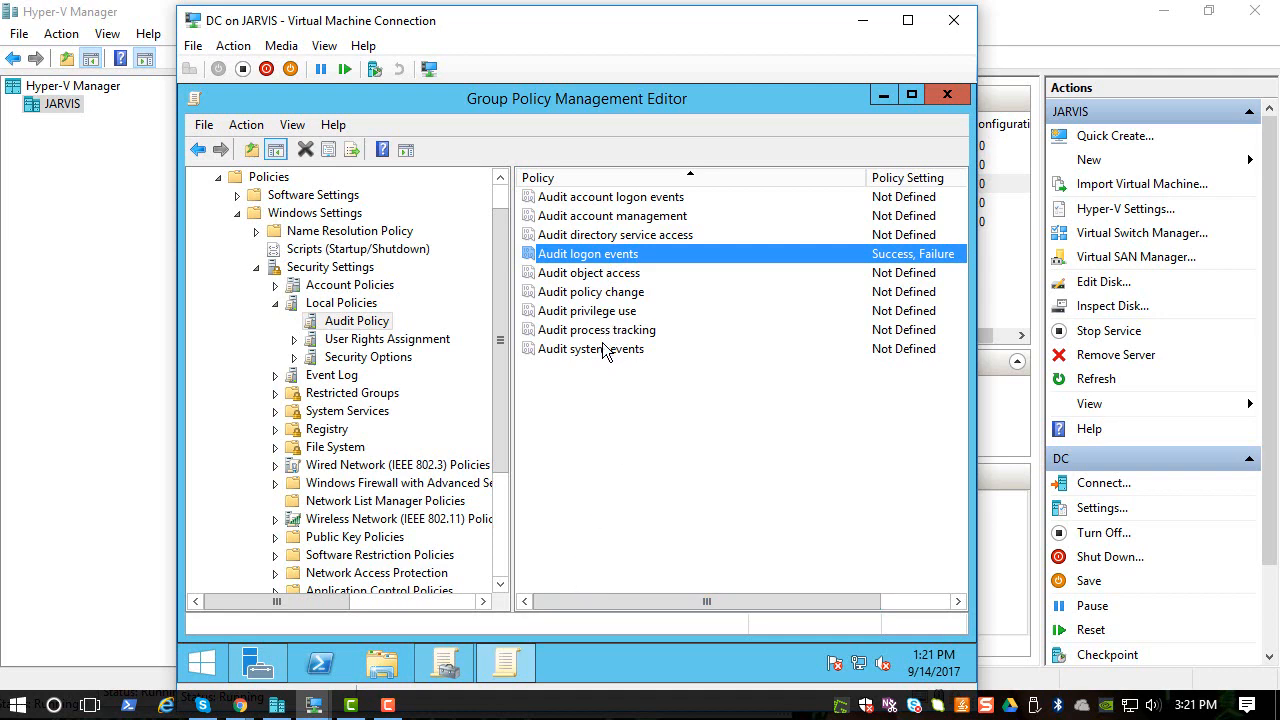
- Browse the User Rights Assignment policy list
click(413, 341)
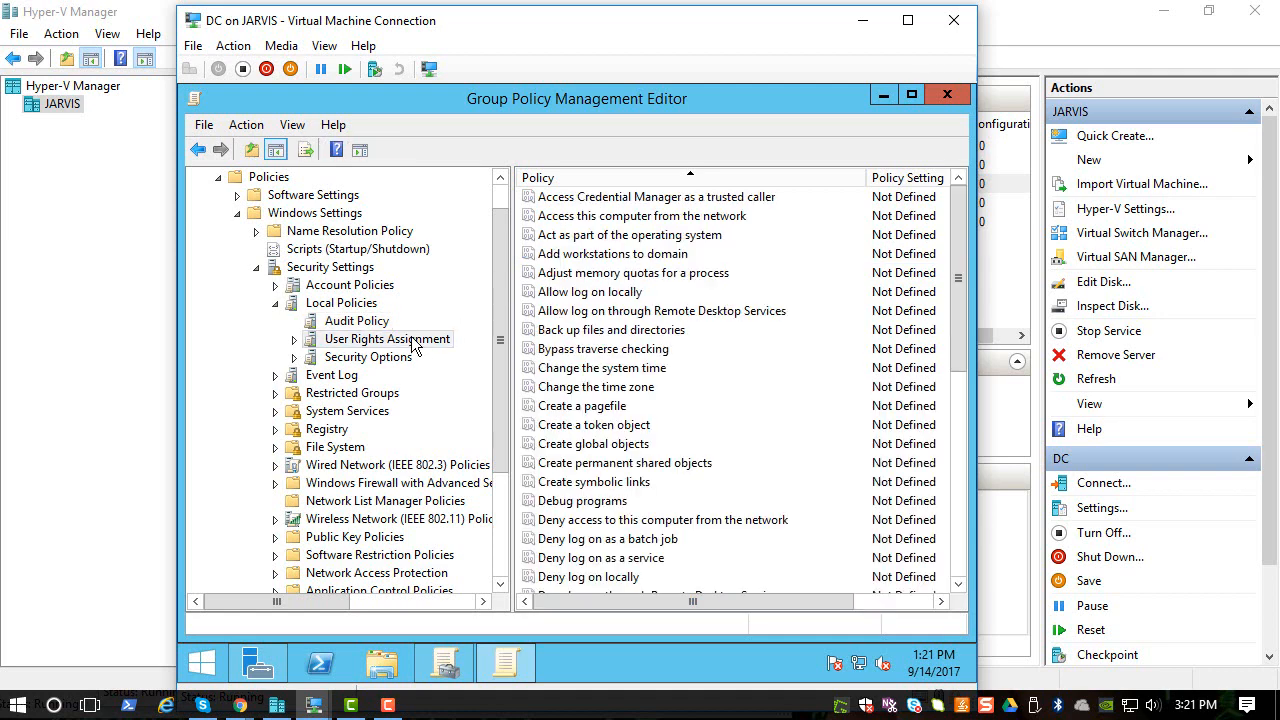
click(630, 376)
scroll(632, 378, down, 3)
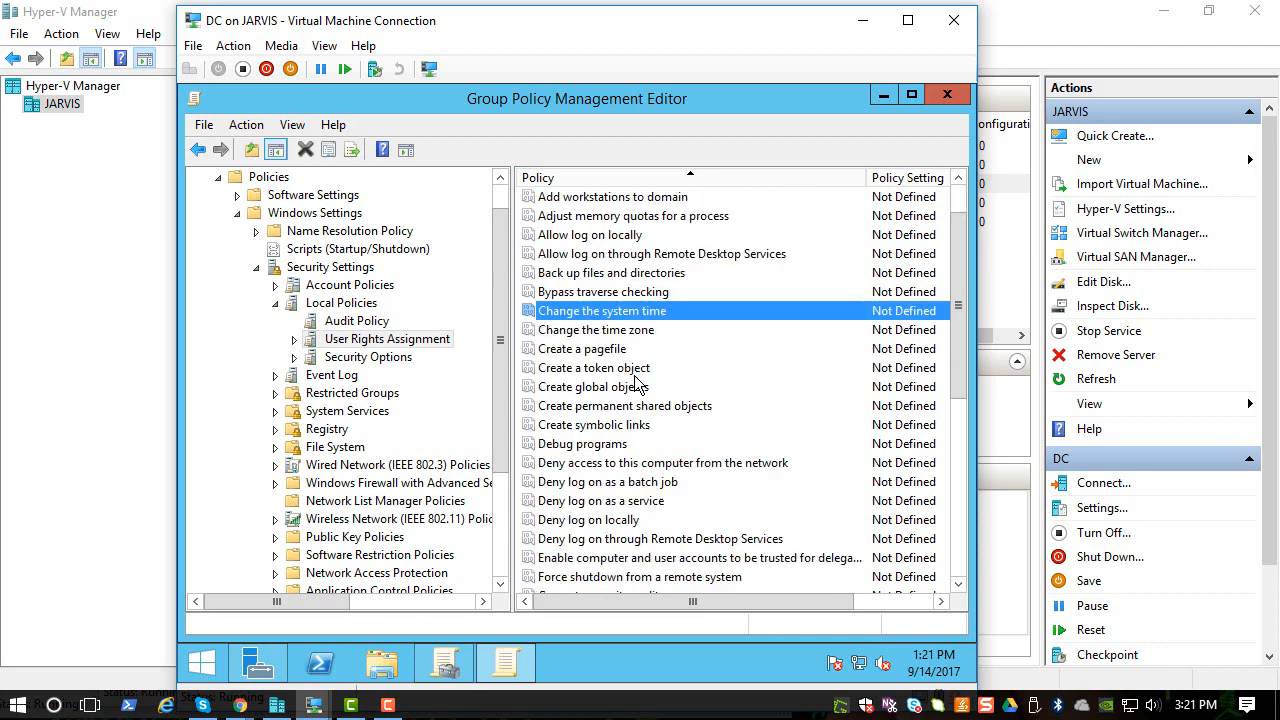
scroll(636, 384, down, 4)
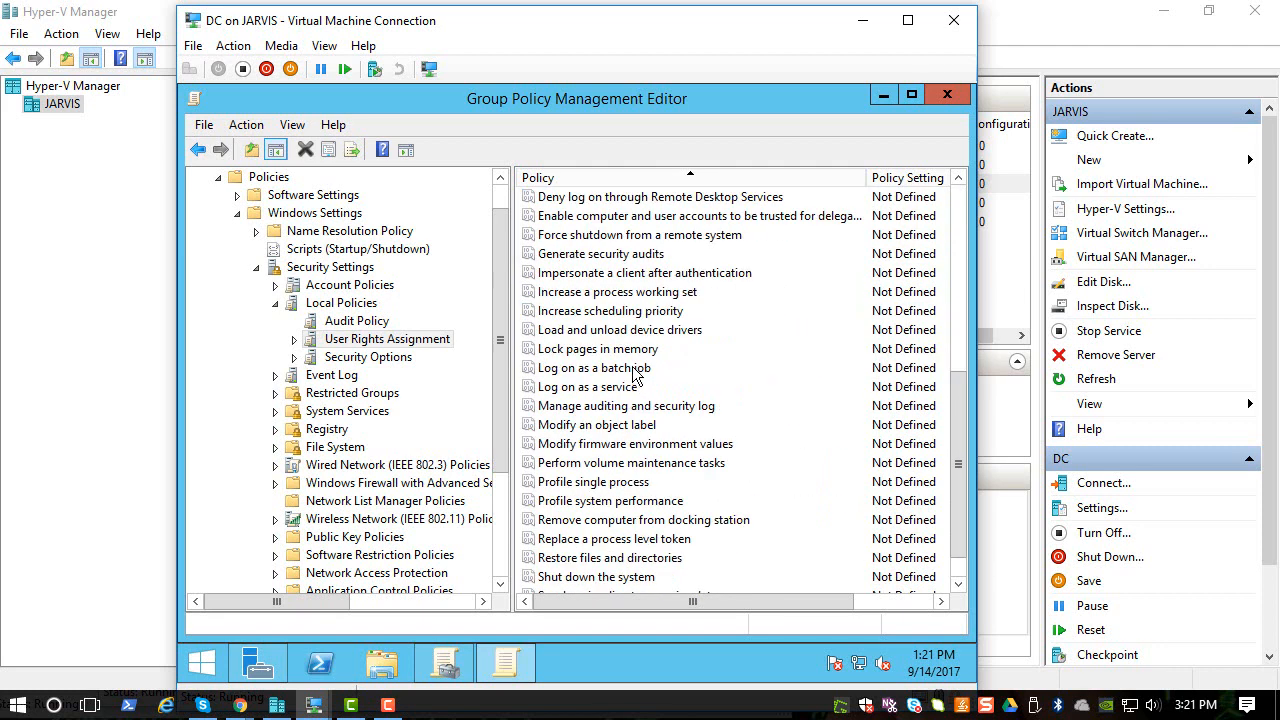
scroll(632, 370, down, 1)
scroll(632, 352, up, 2)
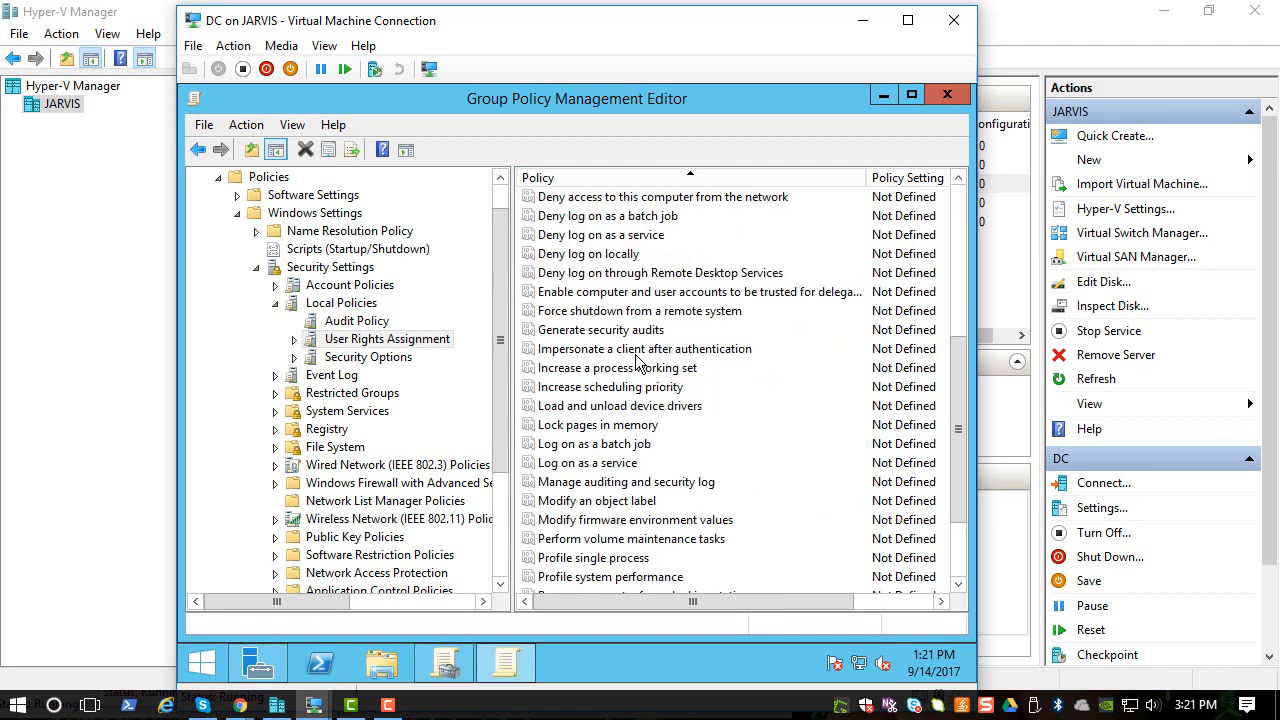
scroll(632, 357, up, 1)
scroll(632, 357, up, 3)
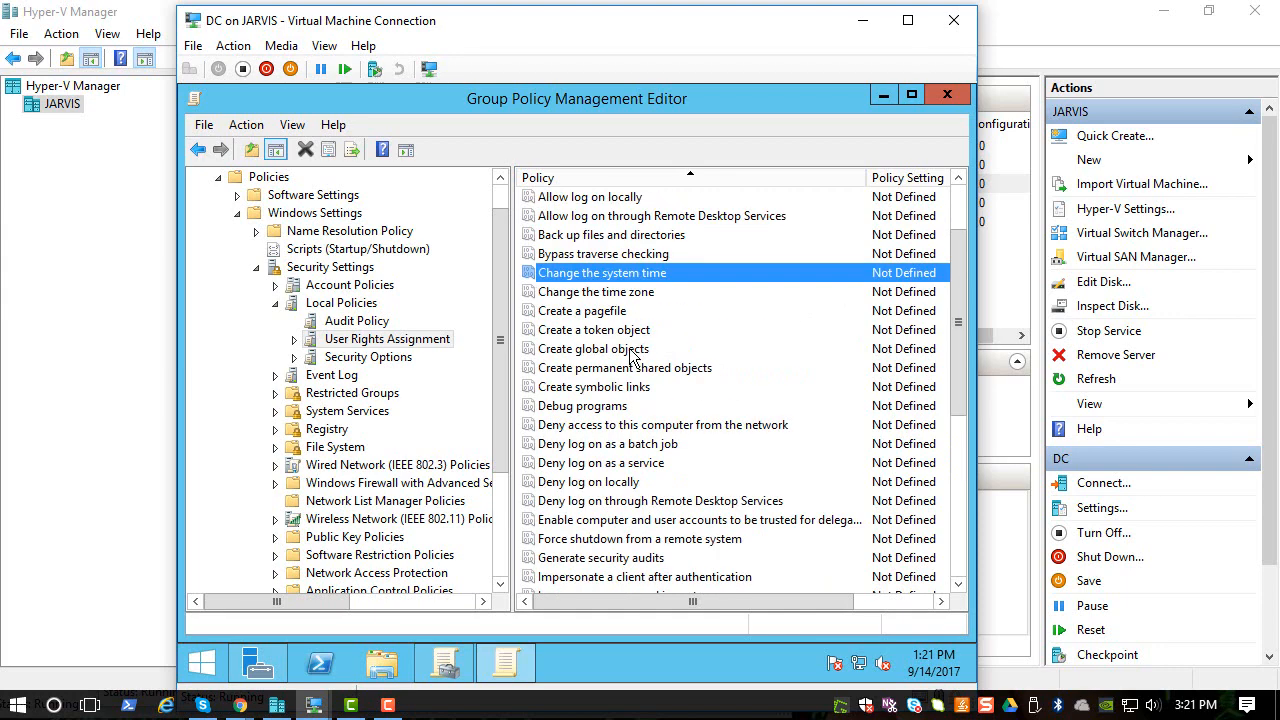
- Scroll Security Options down to the Interactive logon: Machine inactivity limit entry
click(389, 358)
scroll(651, 405, down, 10)
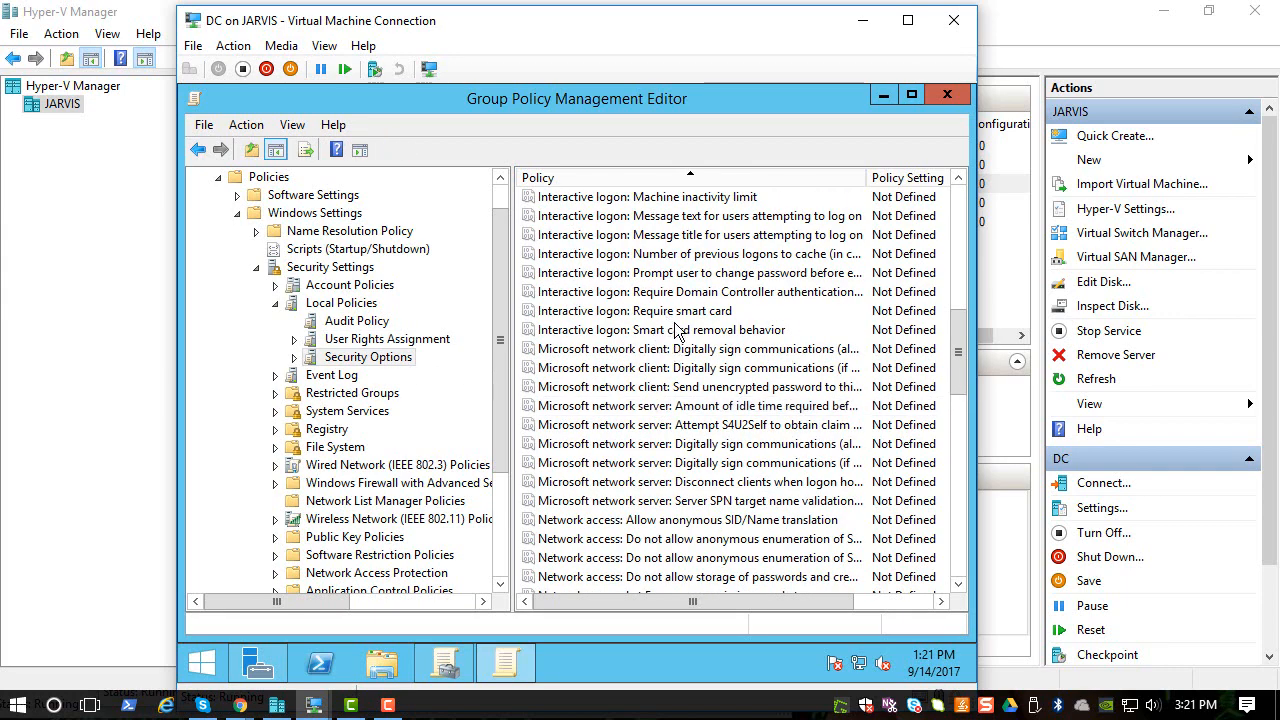
click(630, 311)
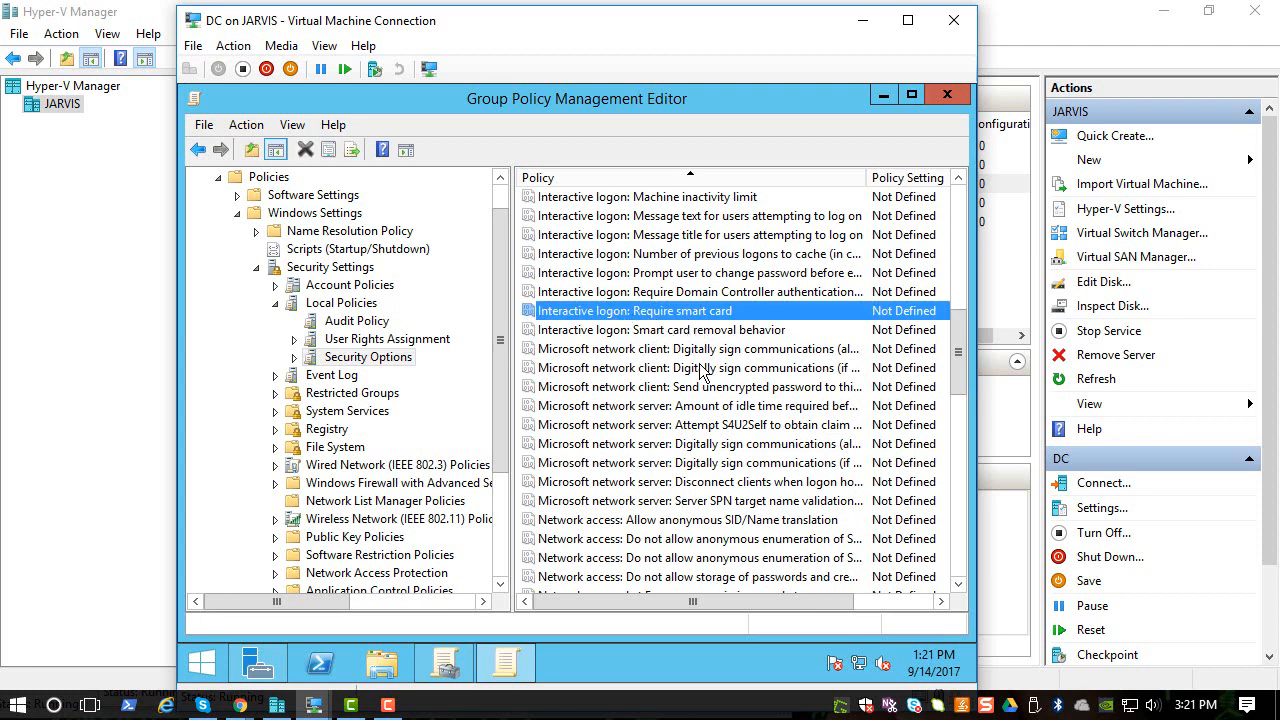
scroll(667, 410, down, 1)
scroll(667, 410, up, 5)
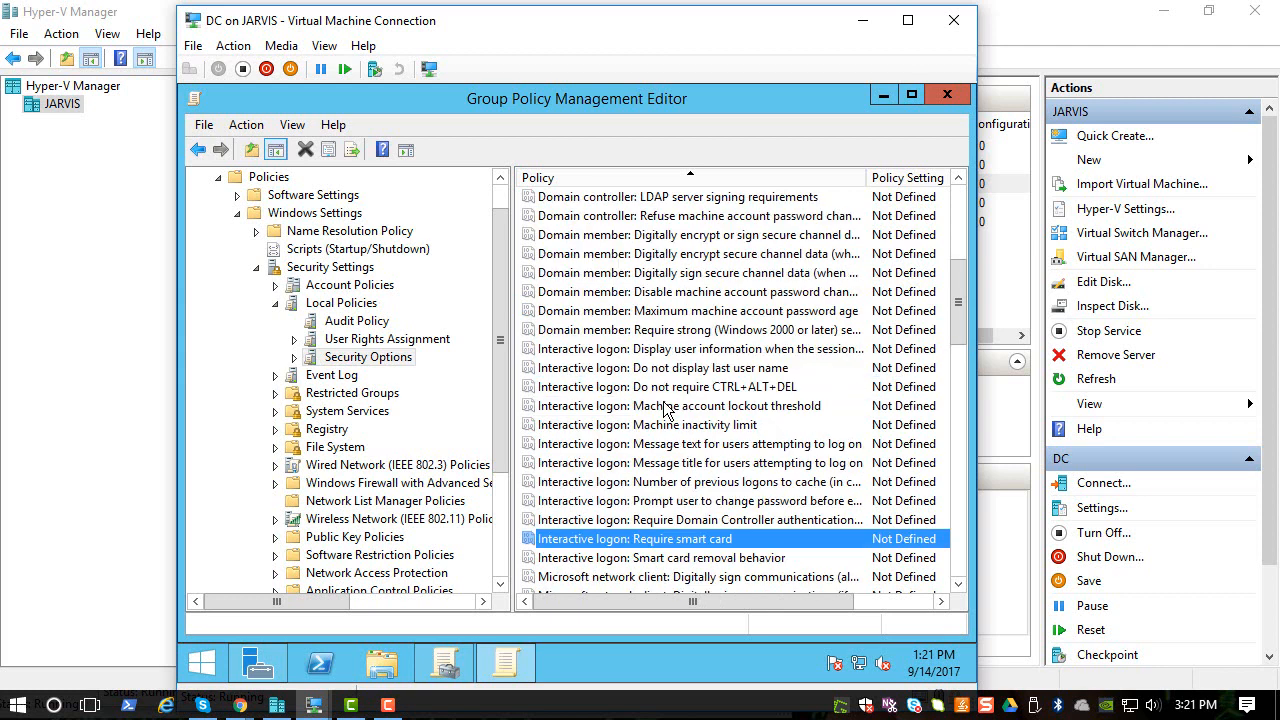
click(717, 370)
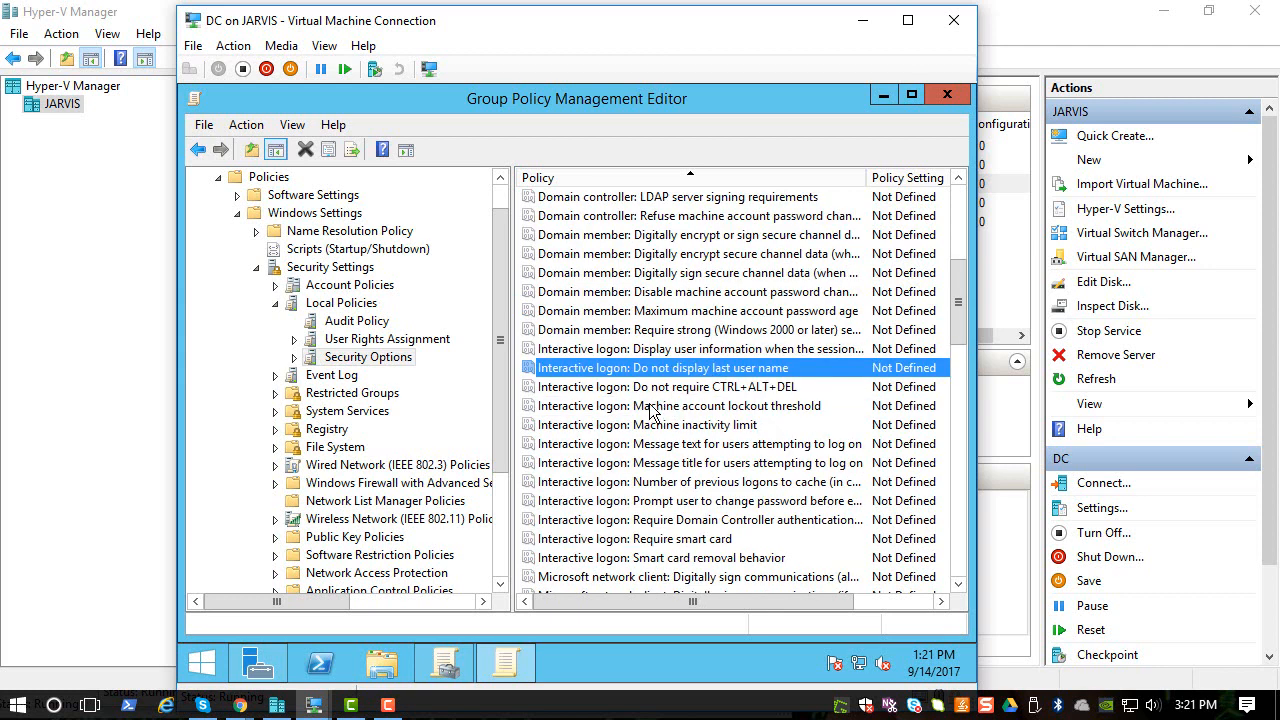
click(732, 406)
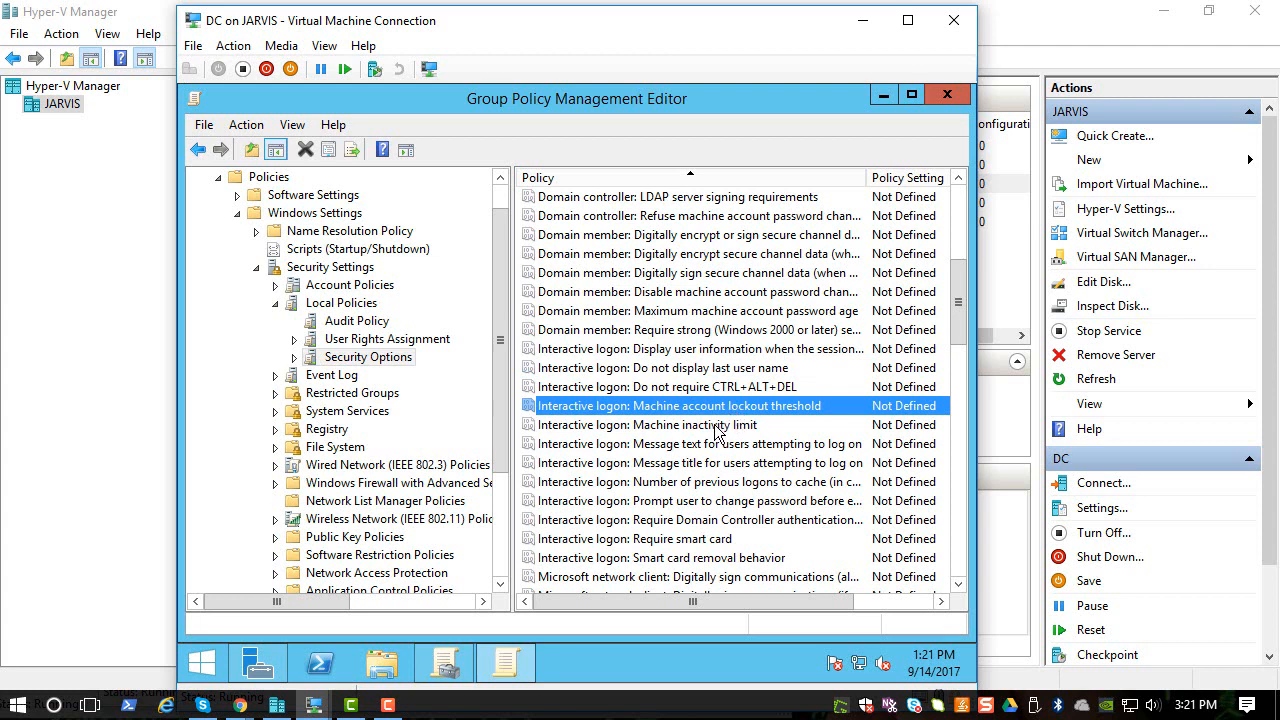
- Define Interactive logon: Machine inactivity limit as 15 seconds and apply it
double_click(714, 426)
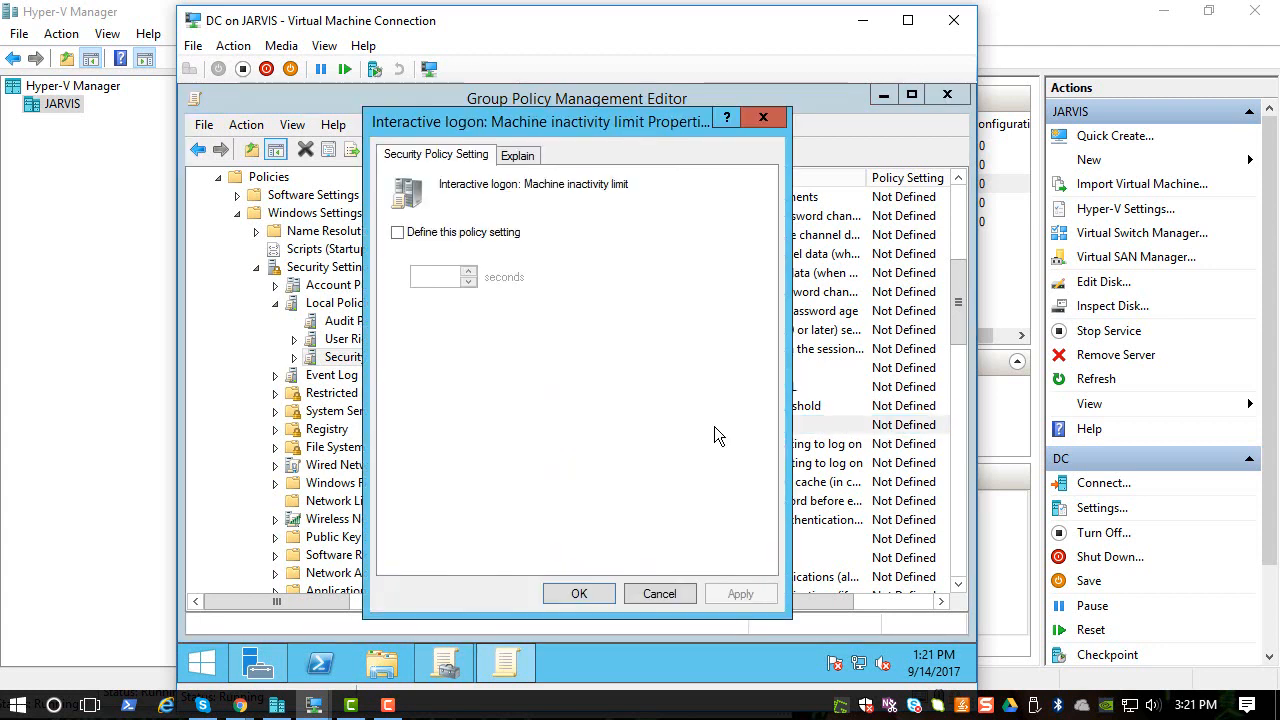
click(398, 233)
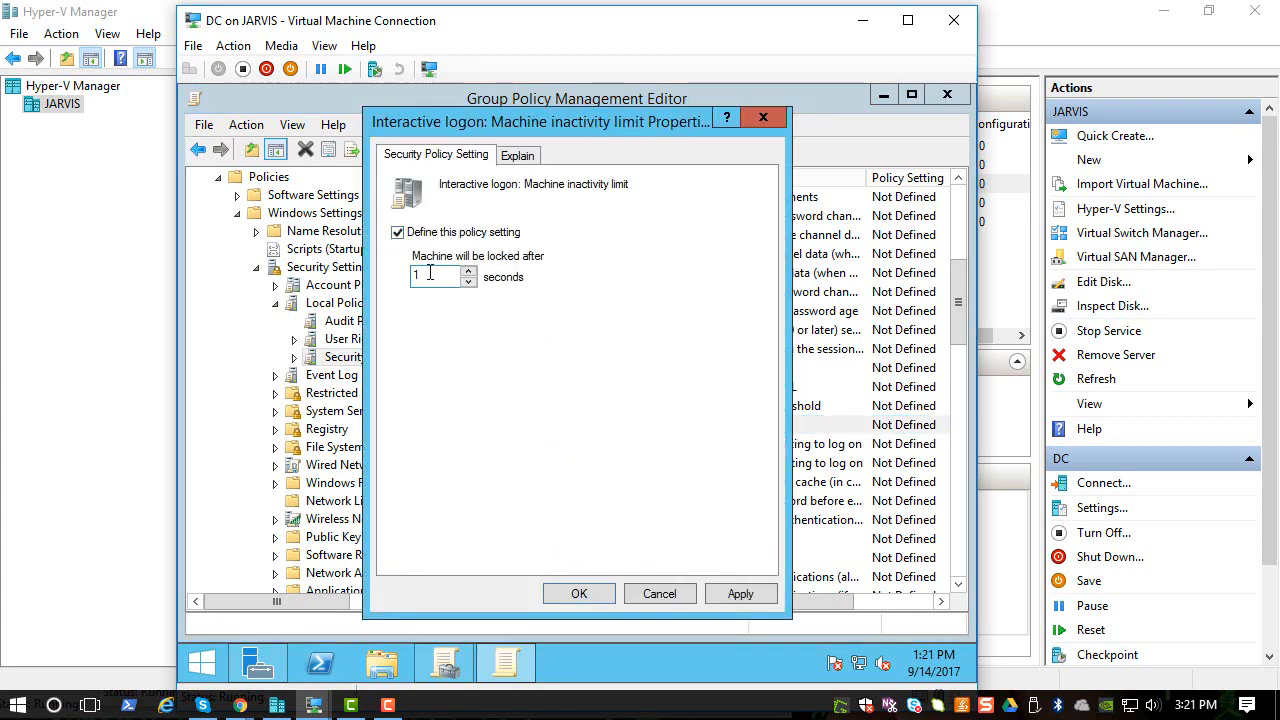
double_click(430, 273)
text(1)
click(735, 593)
click(566, 593)
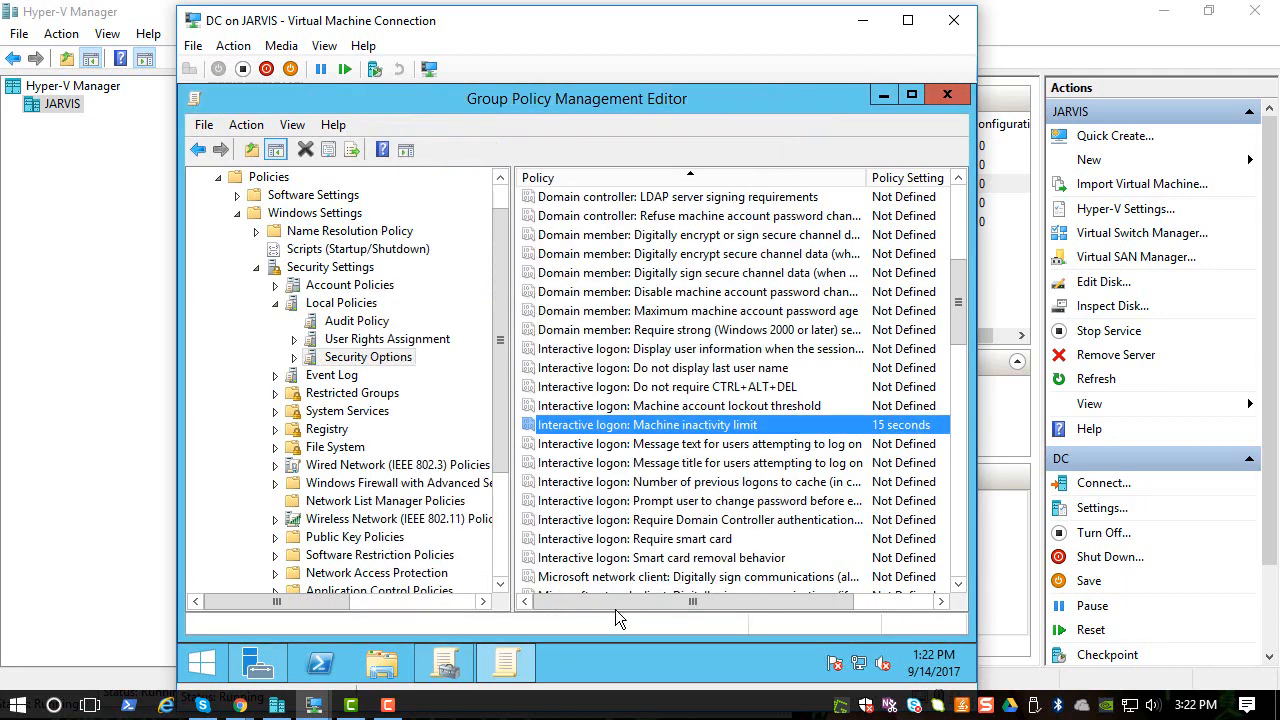
- Close the editor, check helpdeskgpo's link under mycomputers, then close Group Policy Management
click(947, 96)
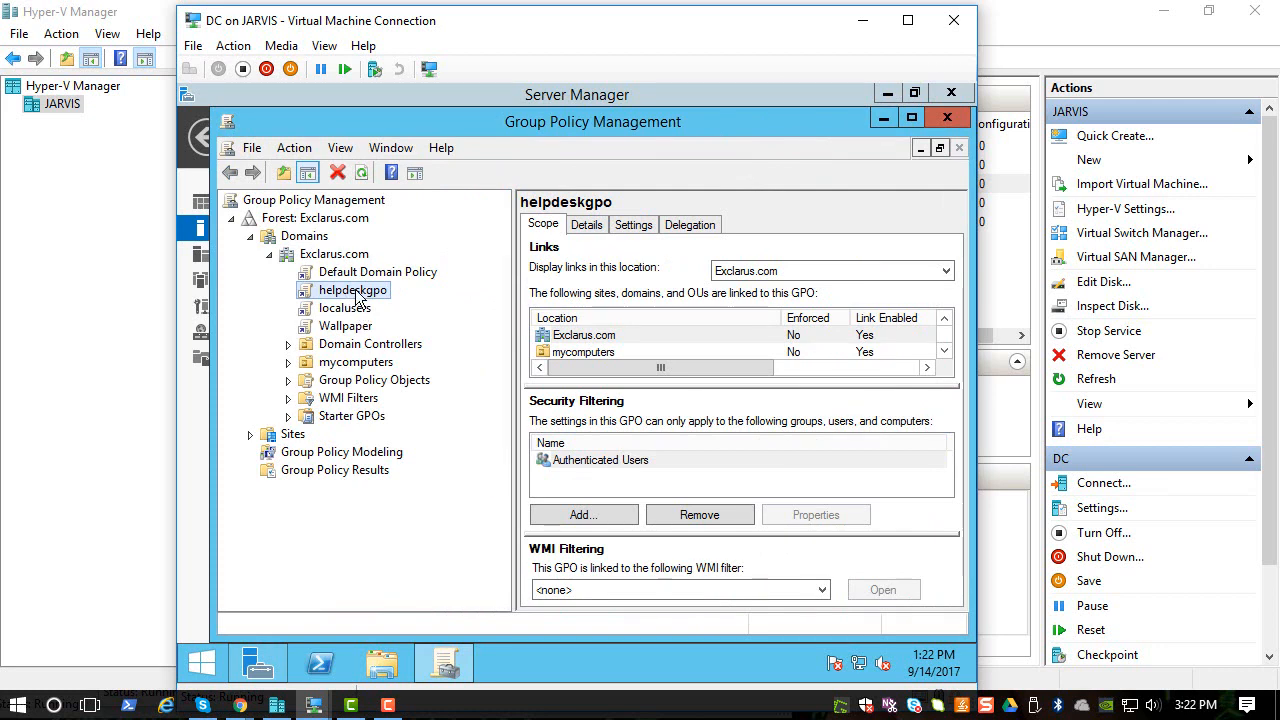
click(288, 362)
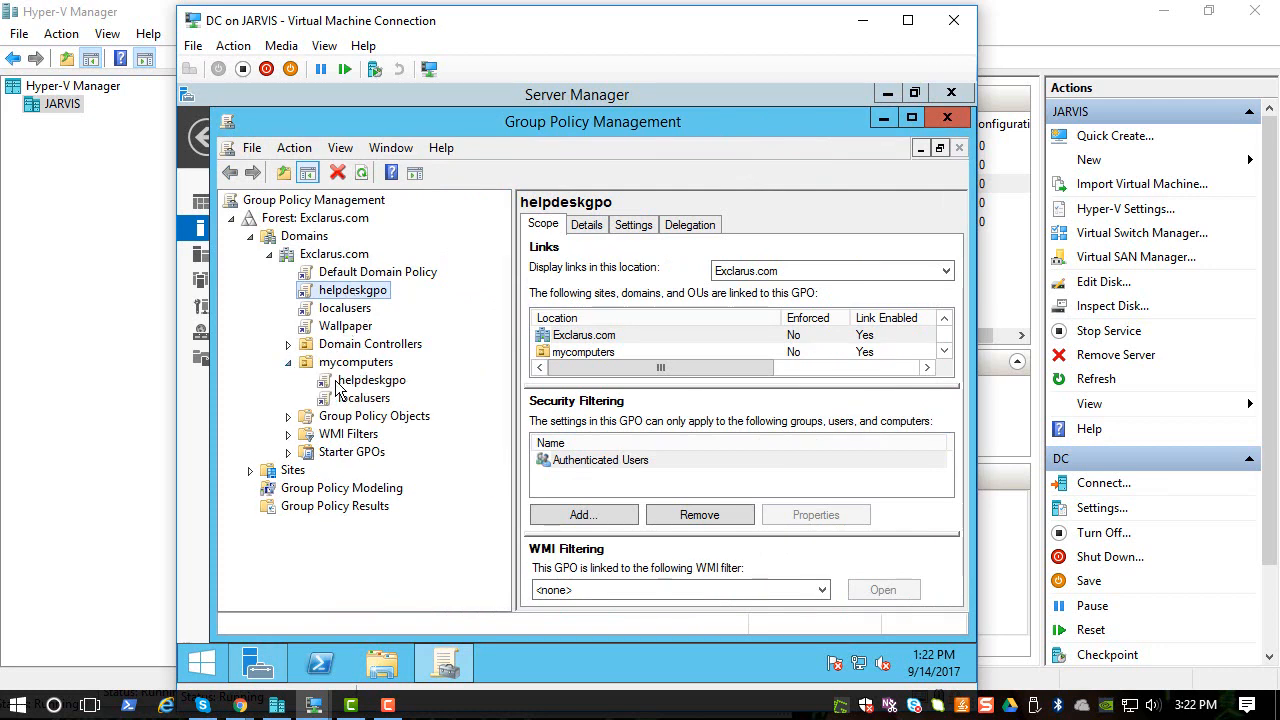
click(358, 383)
click(708, 423)
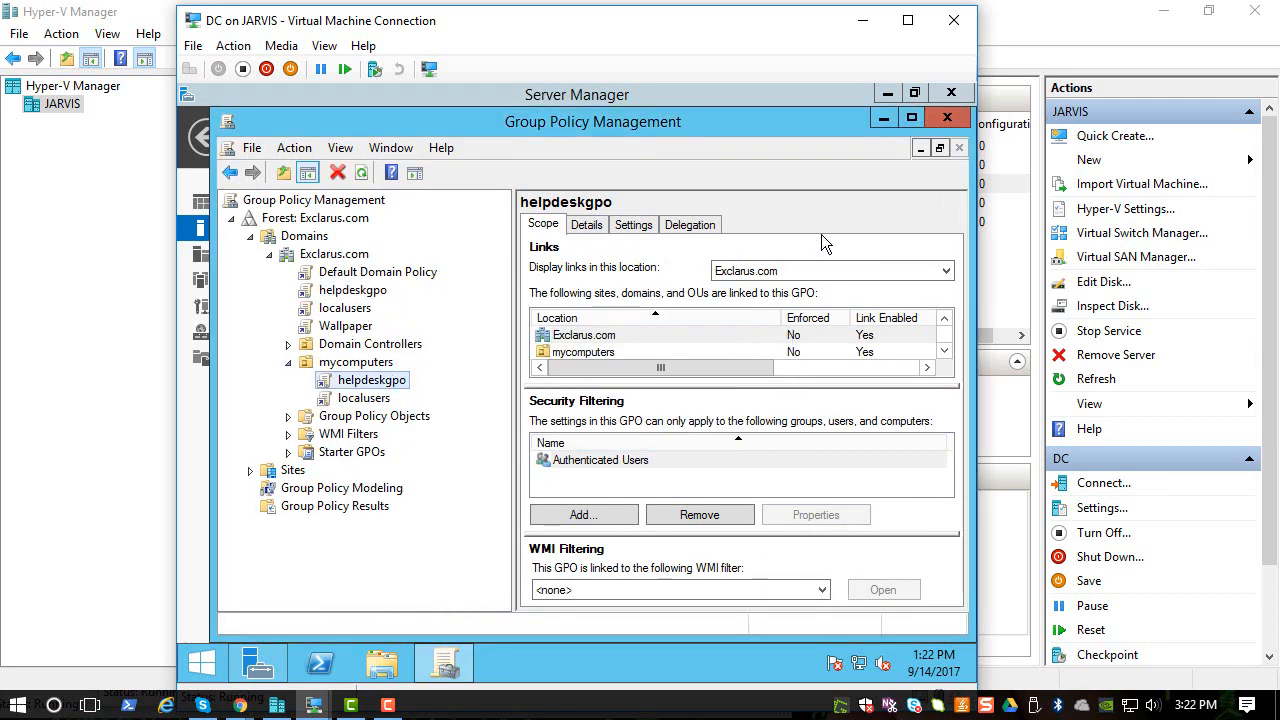
click(947, 118)
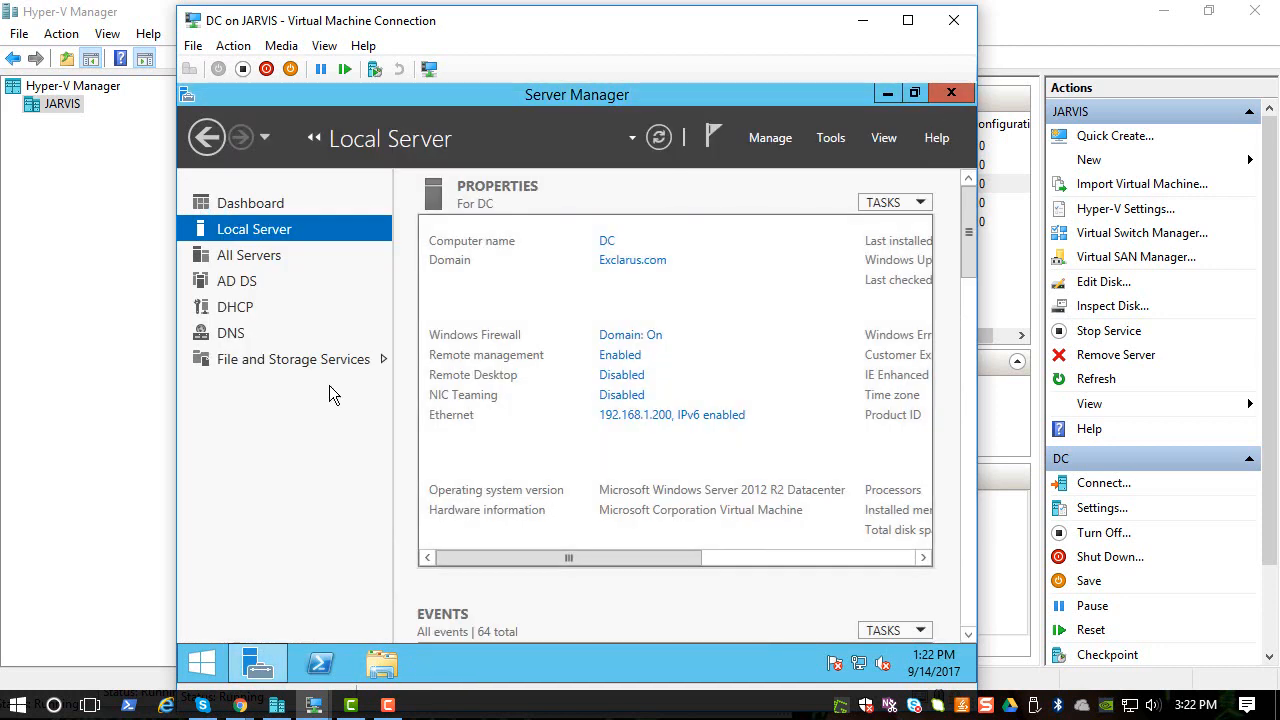
click(277, 706)
- Restore the Hyper-V Manager window over the DC window
mouse_move(313, 706)
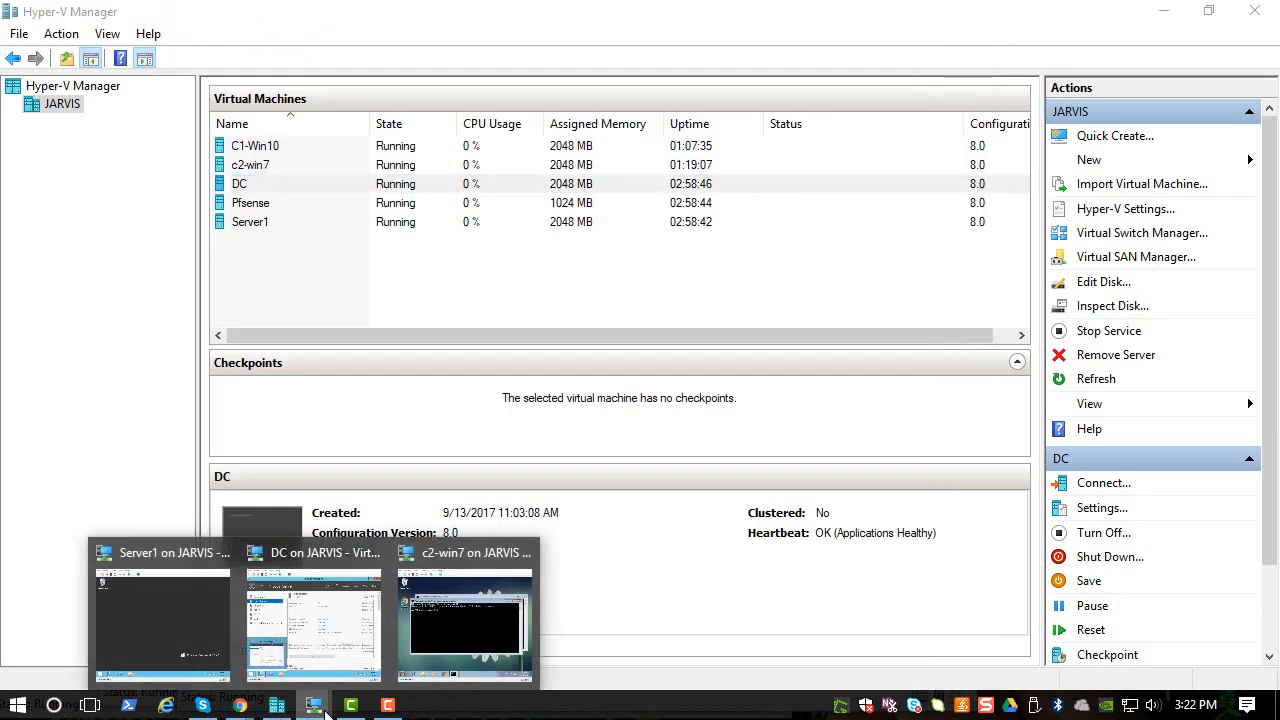
mouse_move(318, 680)
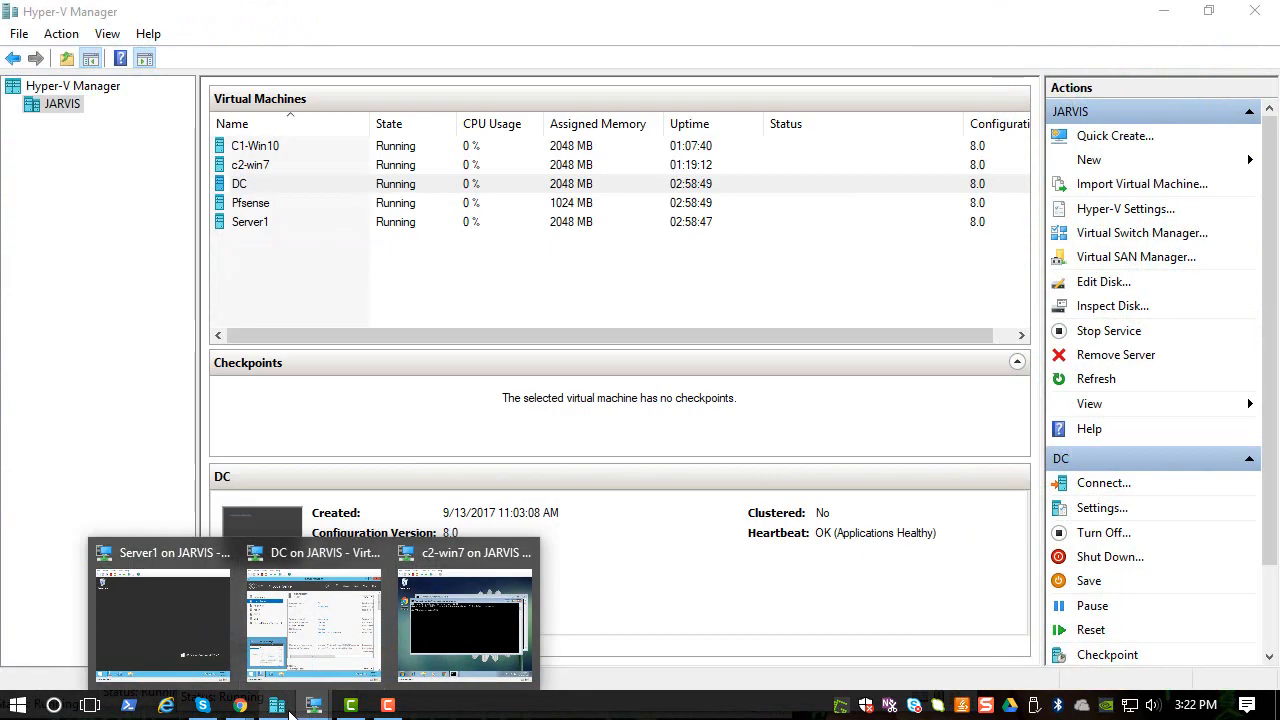
right_click(288, 708)
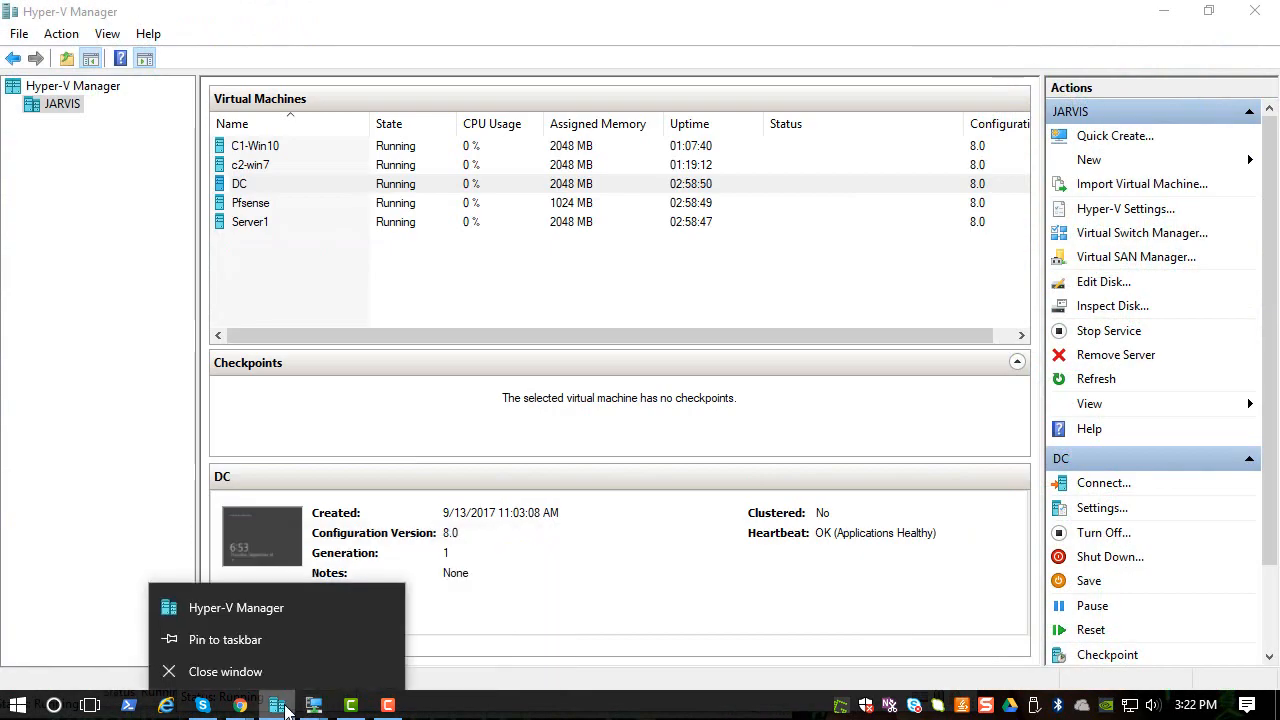
click(287, 710)
click(287, 708)
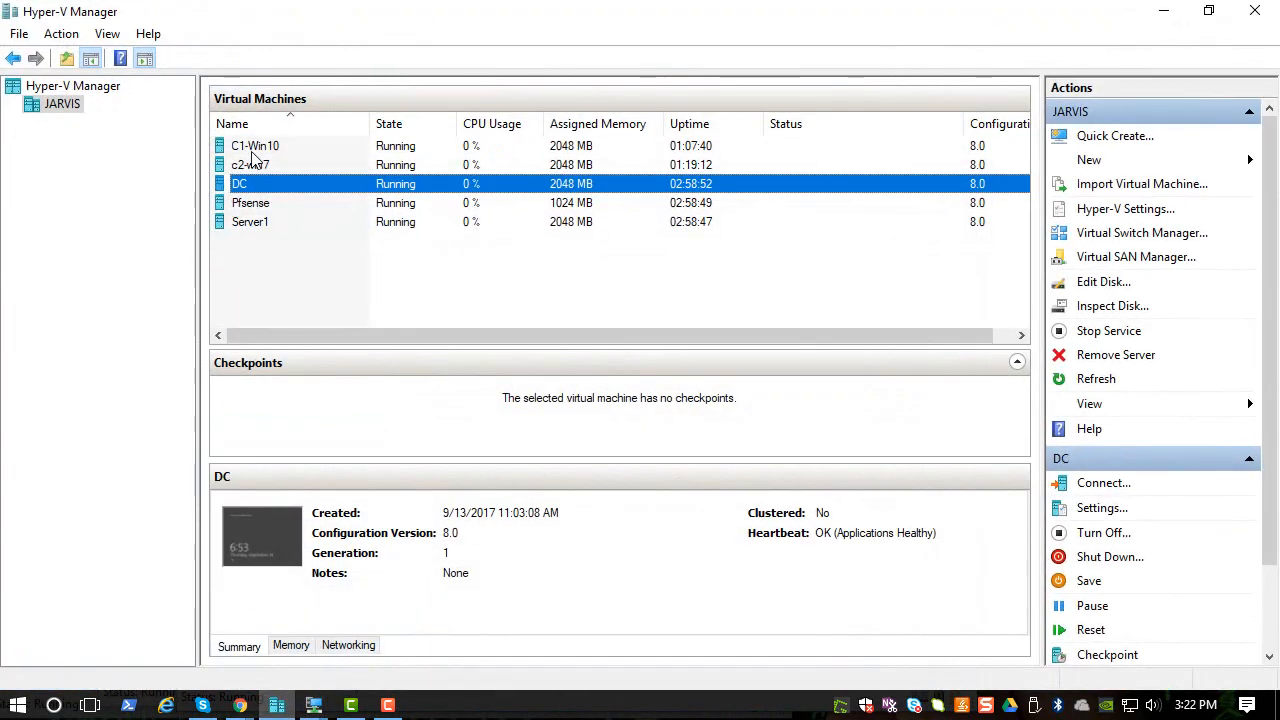
- Connect to C1-Win10 at 800x600 and sign in with the administrator password
click(254, 148)
right_click(253, 151)
click(268, 163)
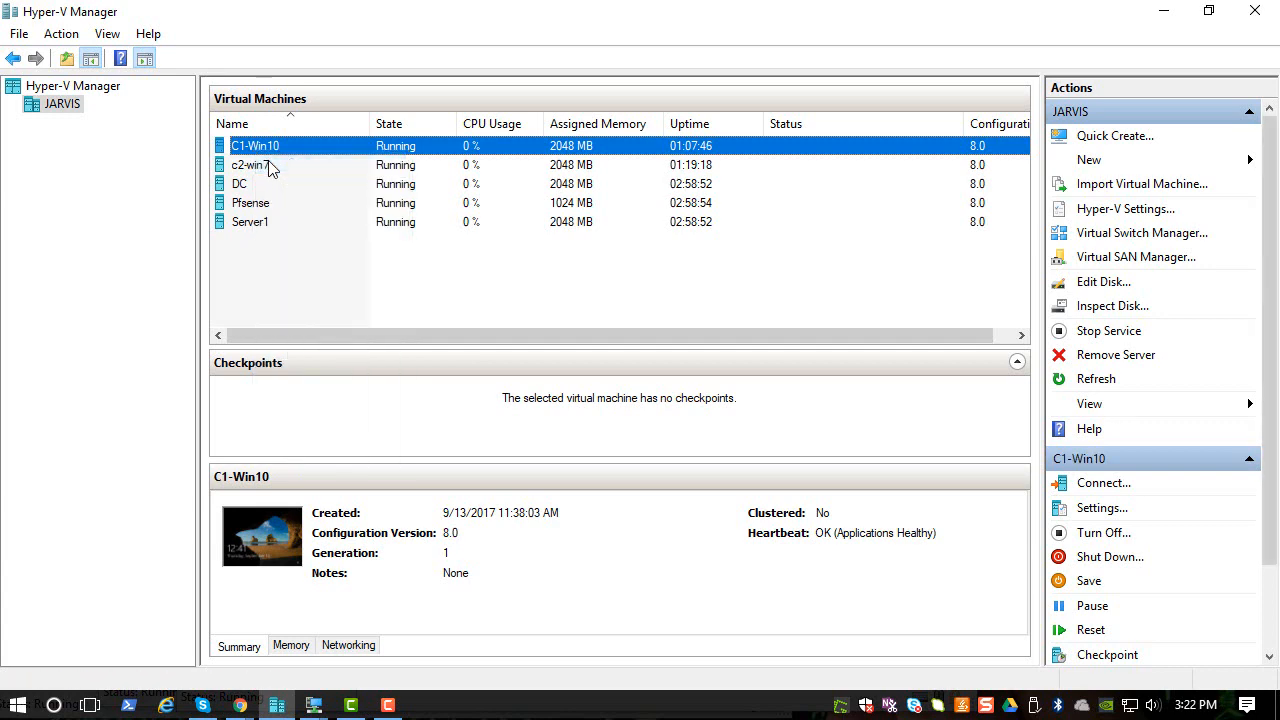
drag(476, 256, 424, 256)
click(548, 349)
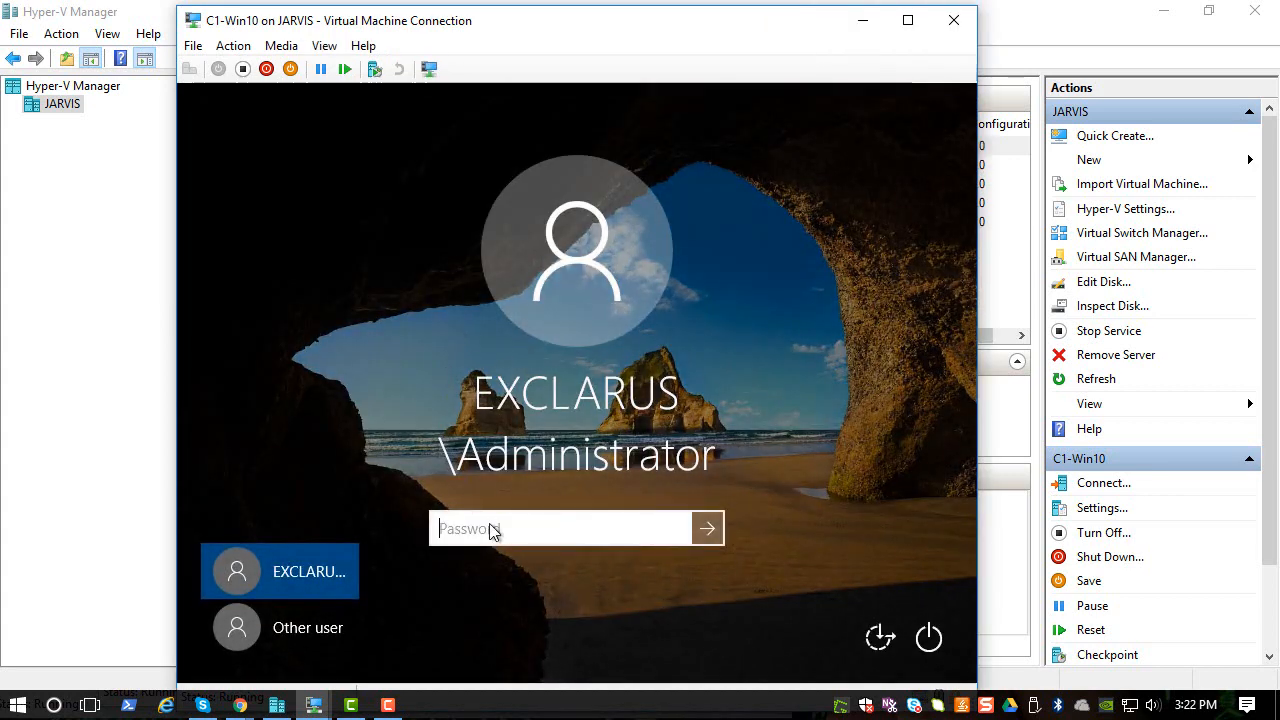
text(••••)
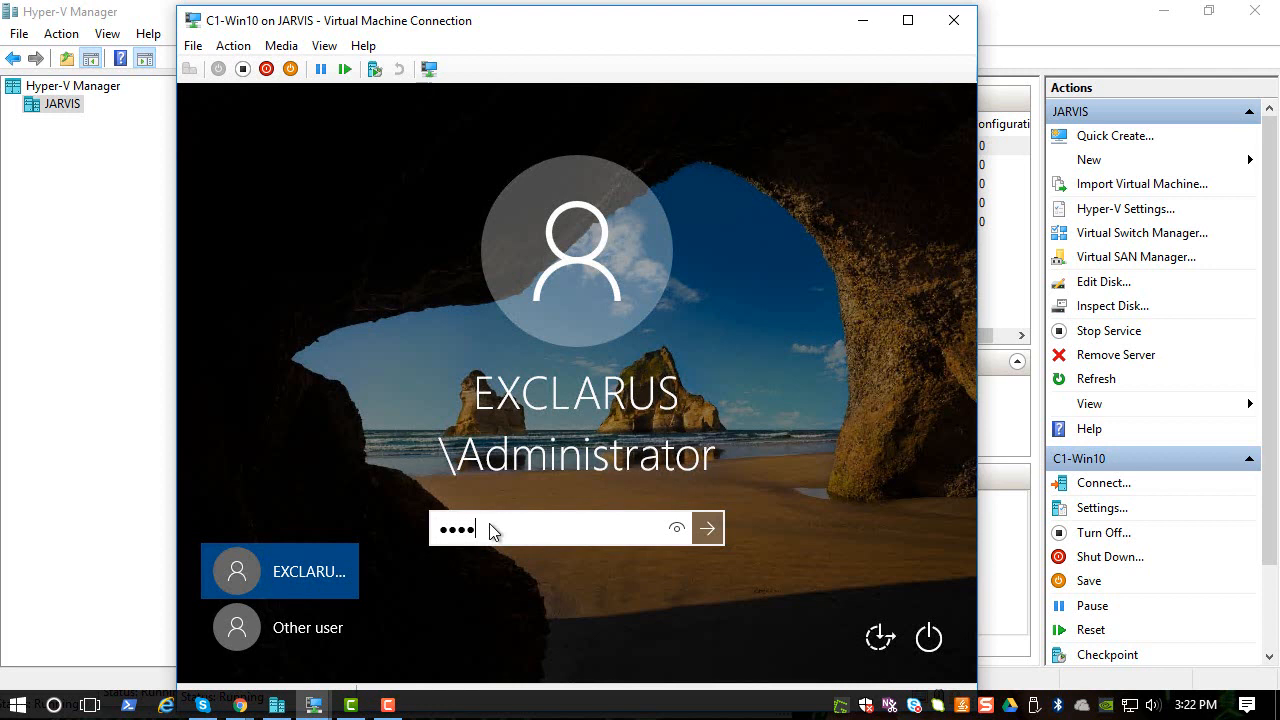
text(••••••••)
key(Return)
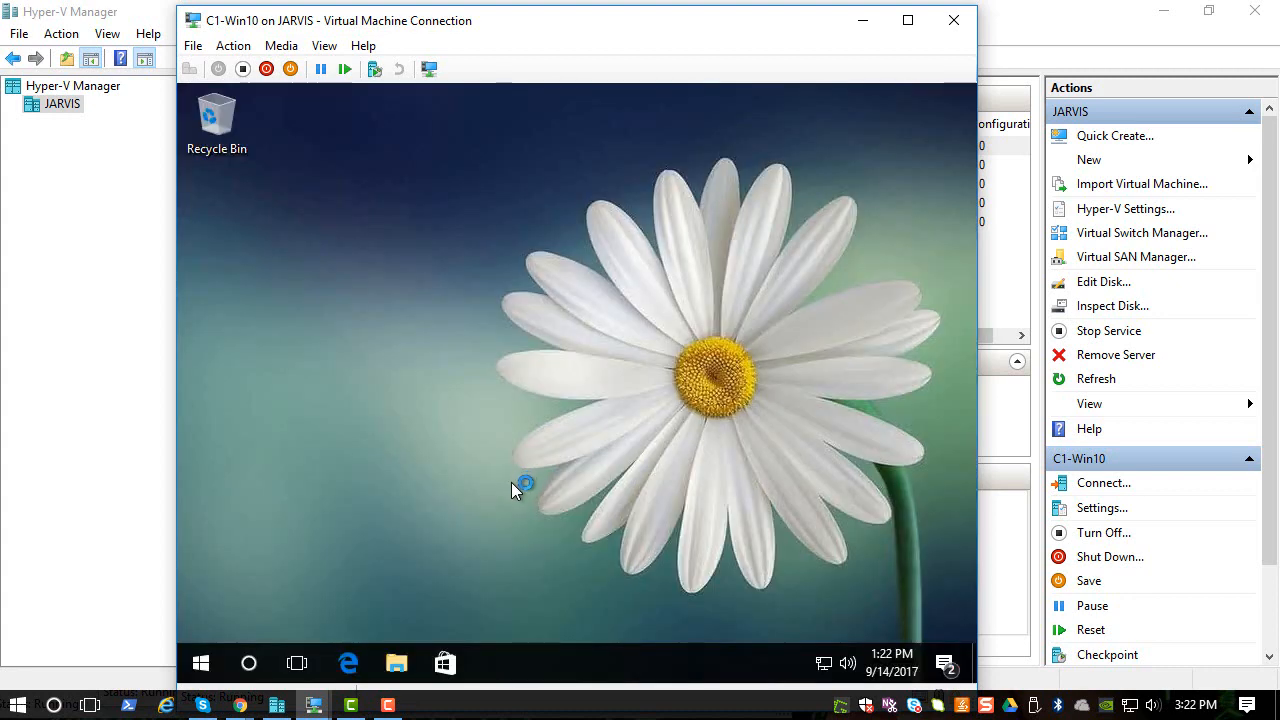
- Run gpupdate /force in a Command Prompt on C1-Win10
click(249, 664)
text(cmd)
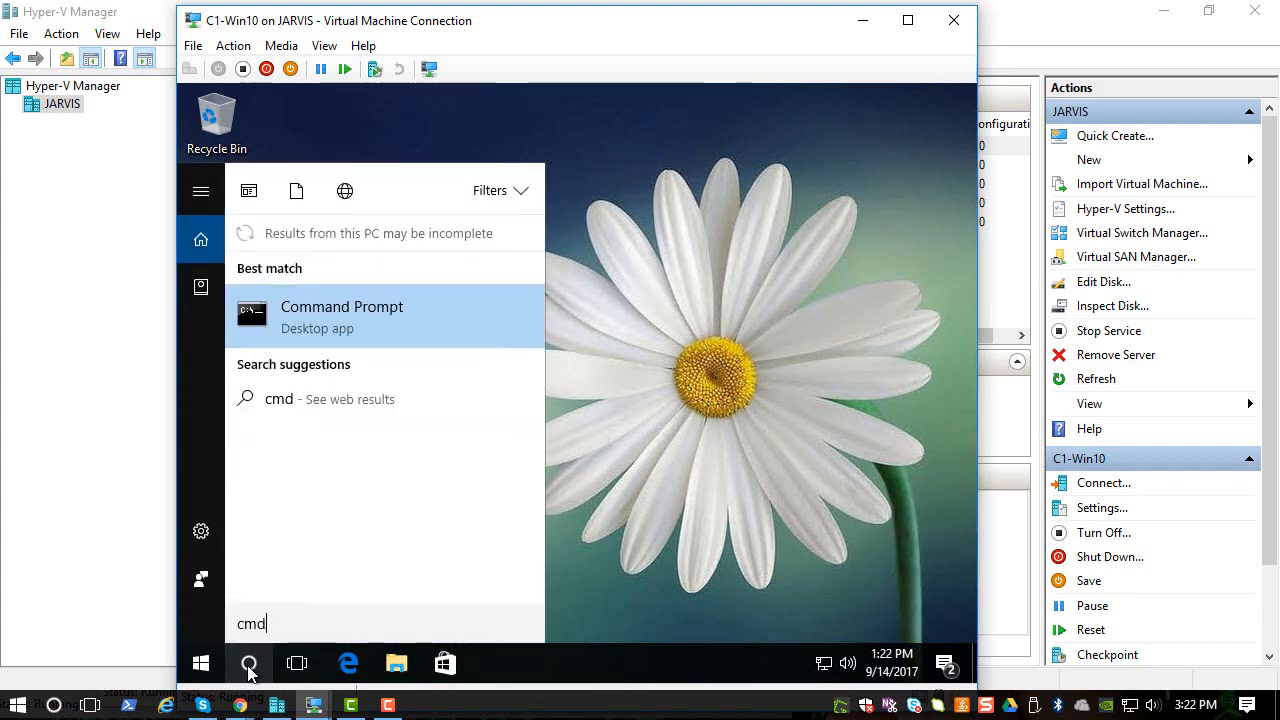
key(Return)
text(gpu)
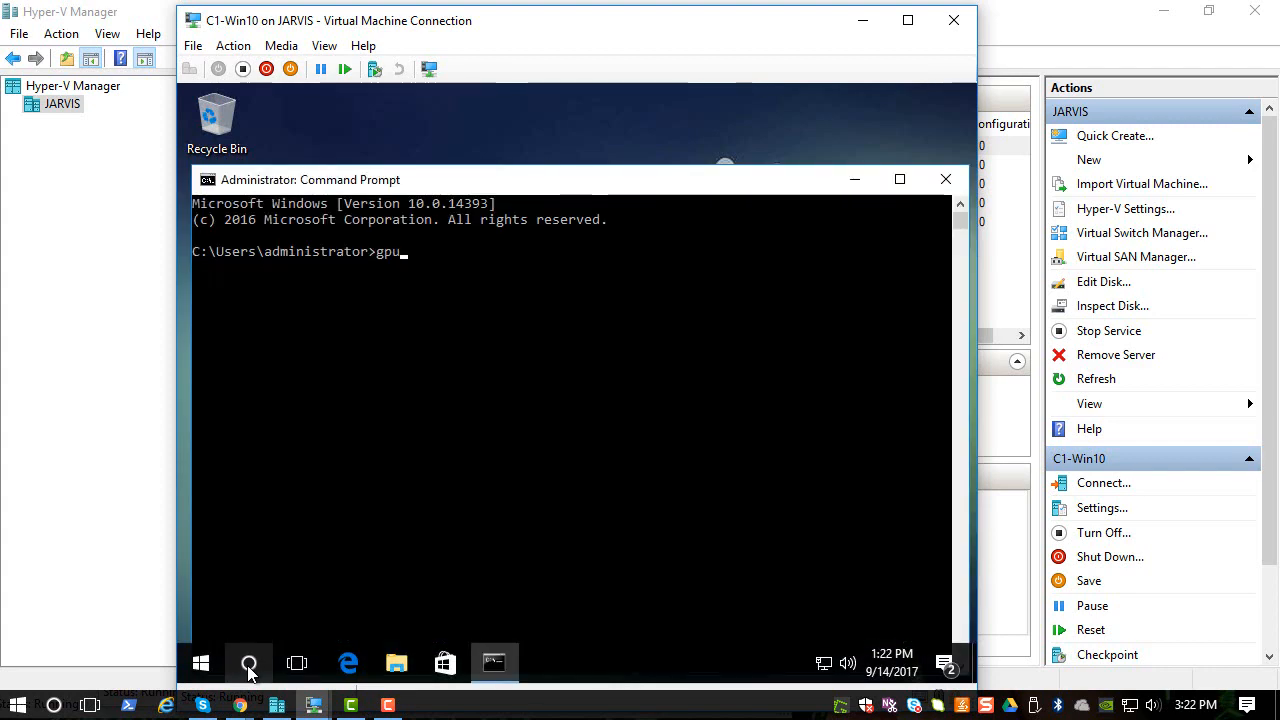
text(pdate /force)
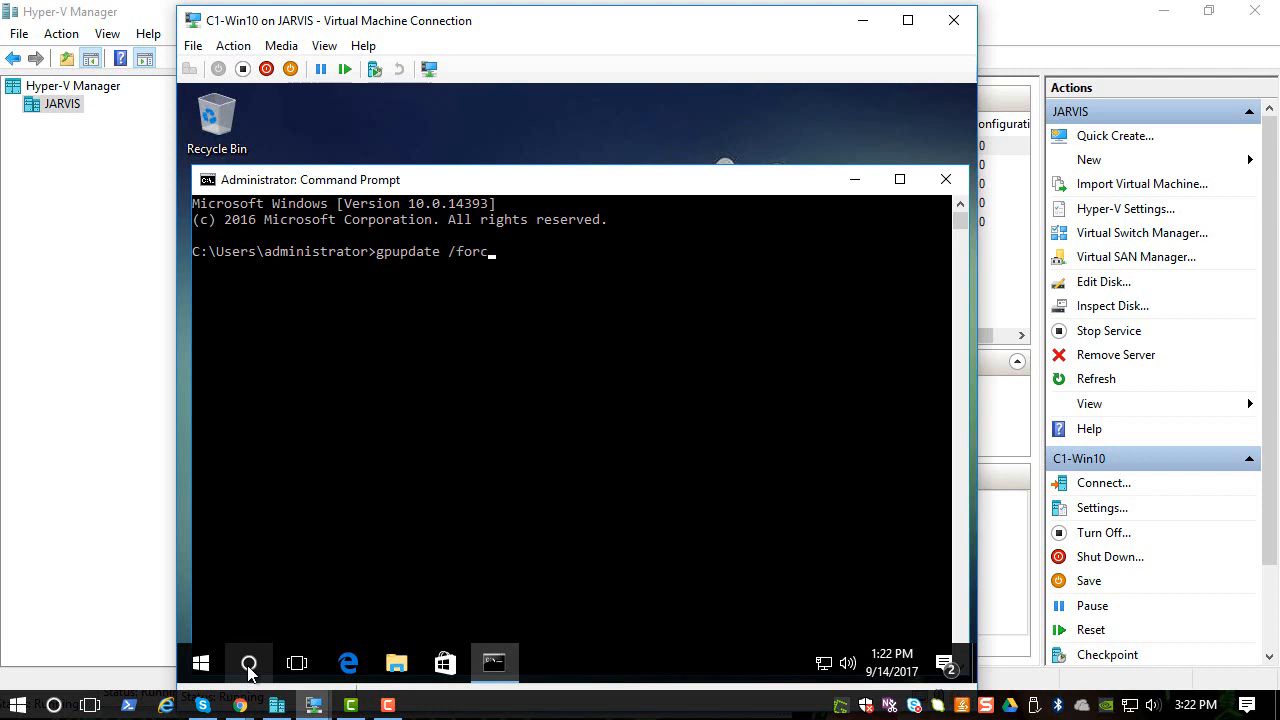
key(Return)
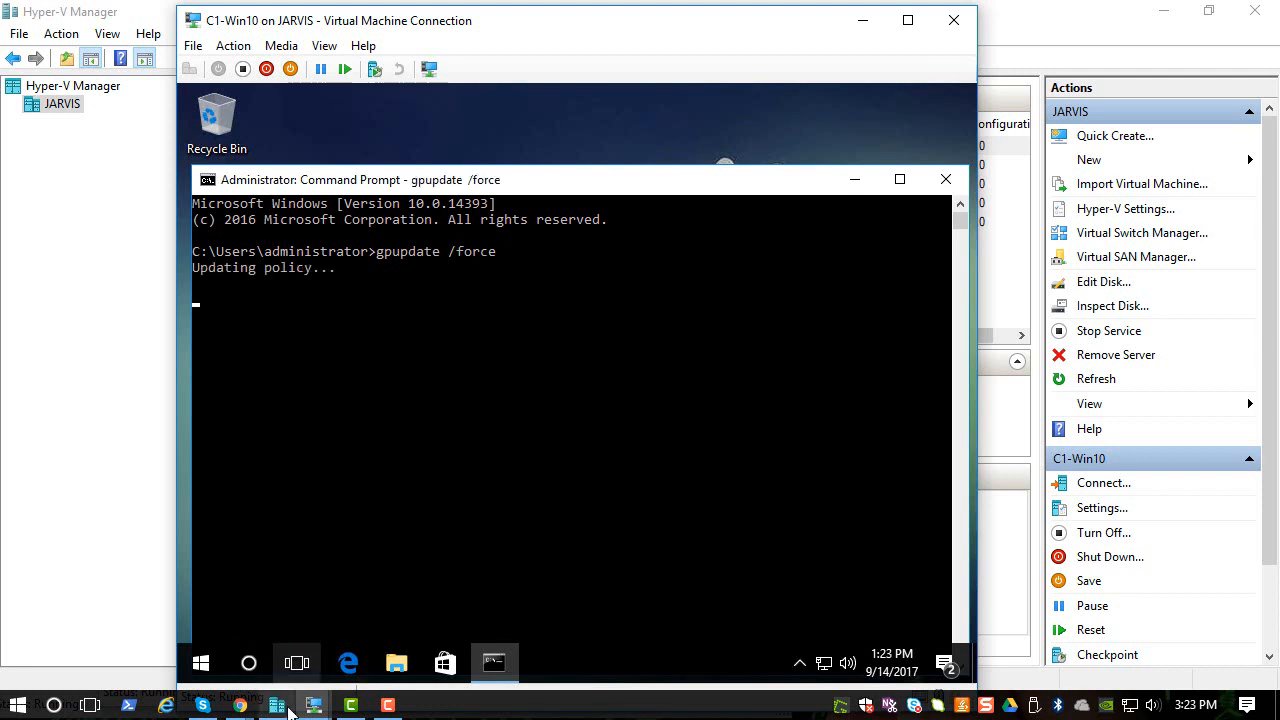
- Run gpupdate /force on c2-win7, then close the C1-Win10 connection window
mouse_move(316, 707)
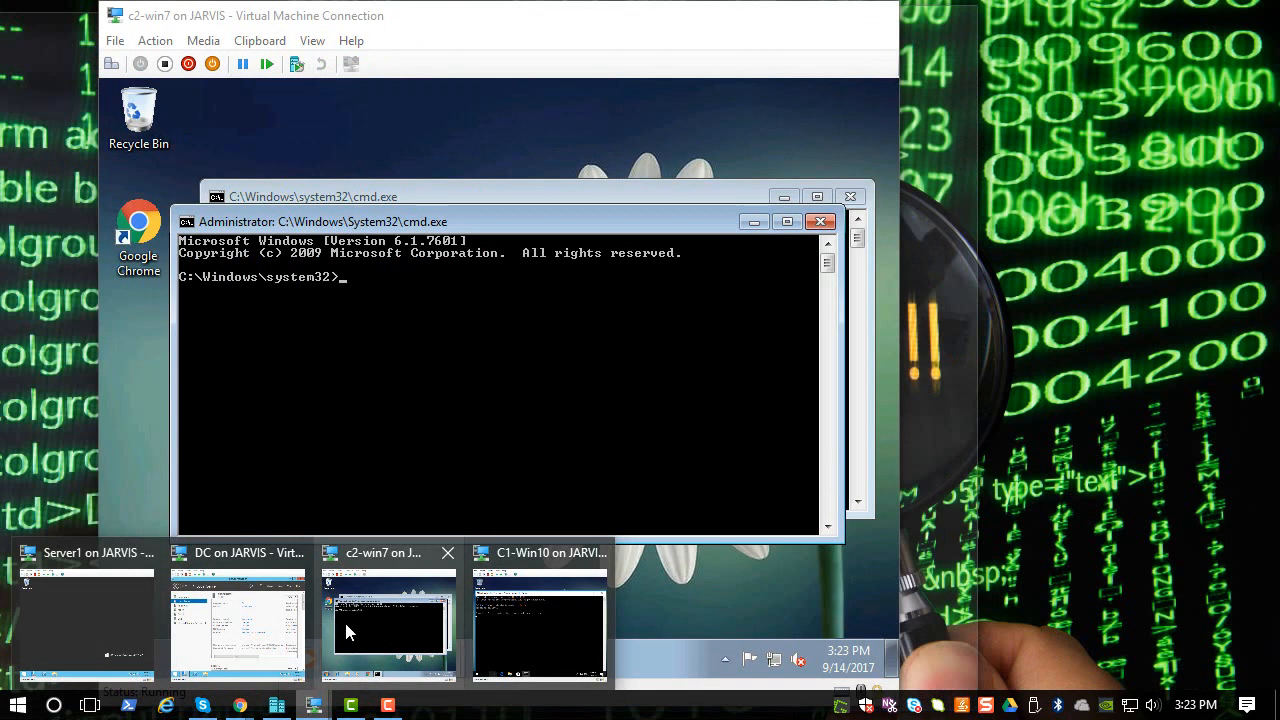
click(343, 620)
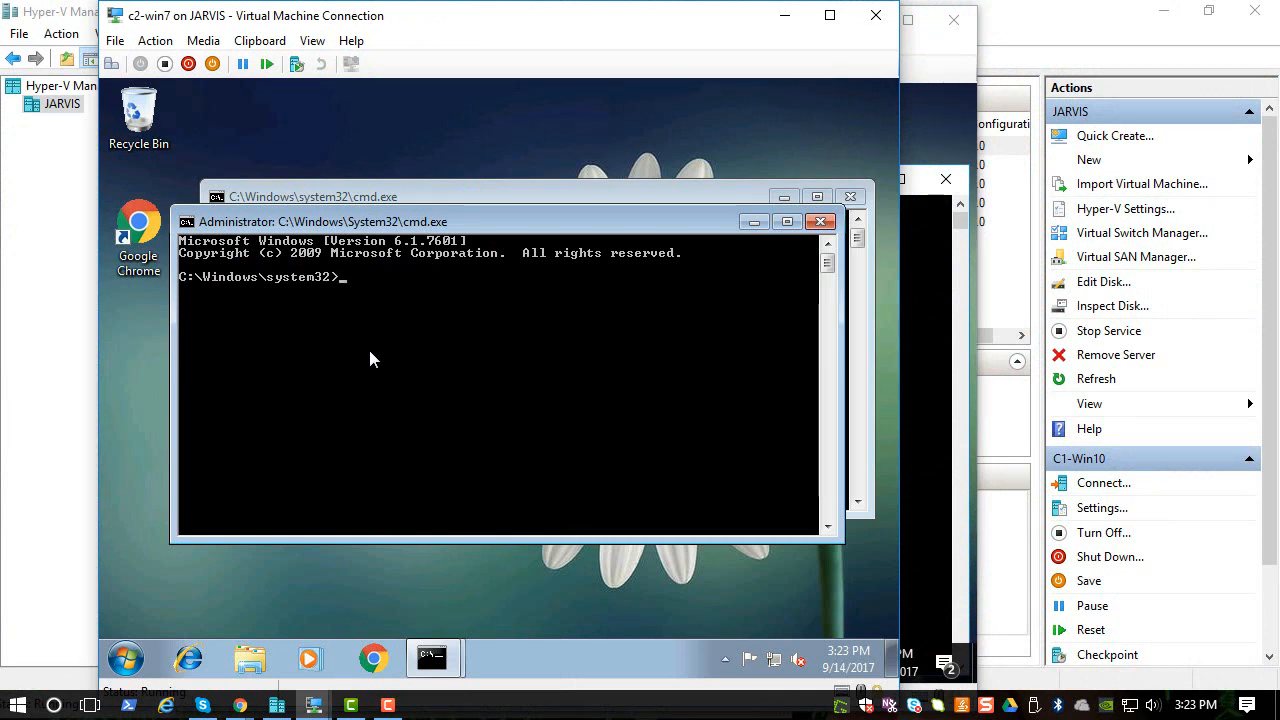
text(gpupdate /force)
key(Return)
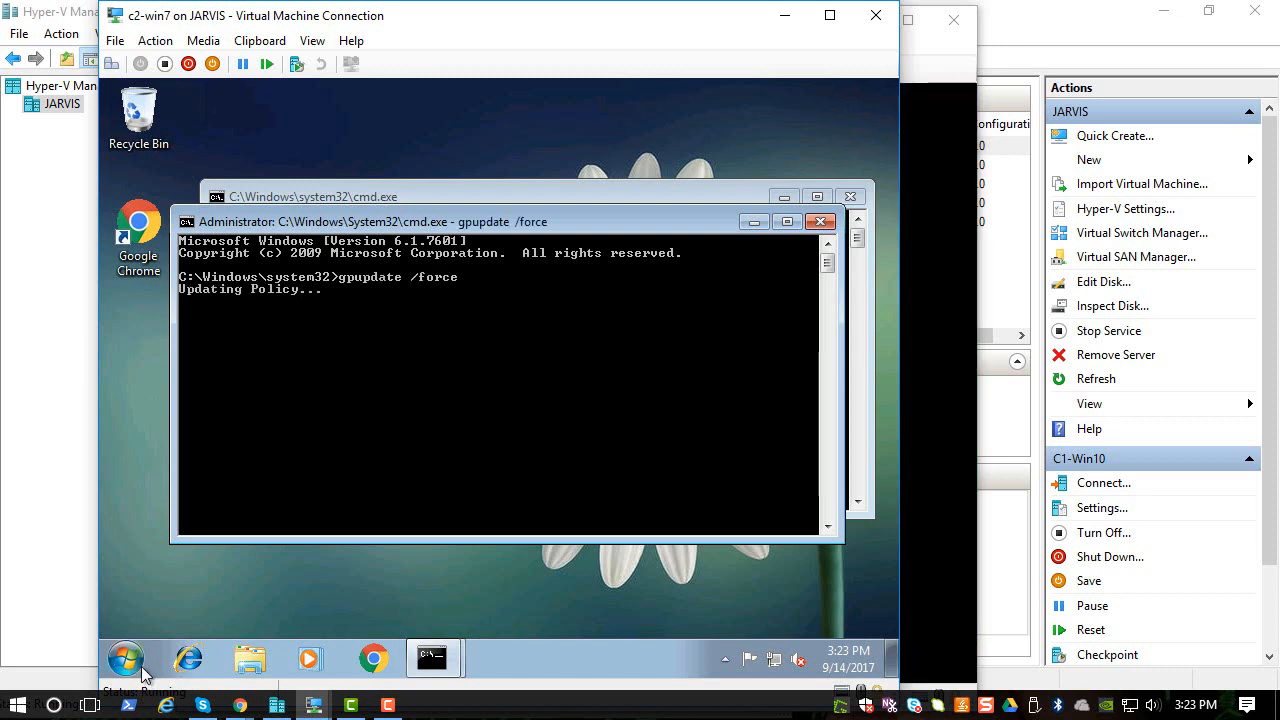
mouse_move(310, 700)
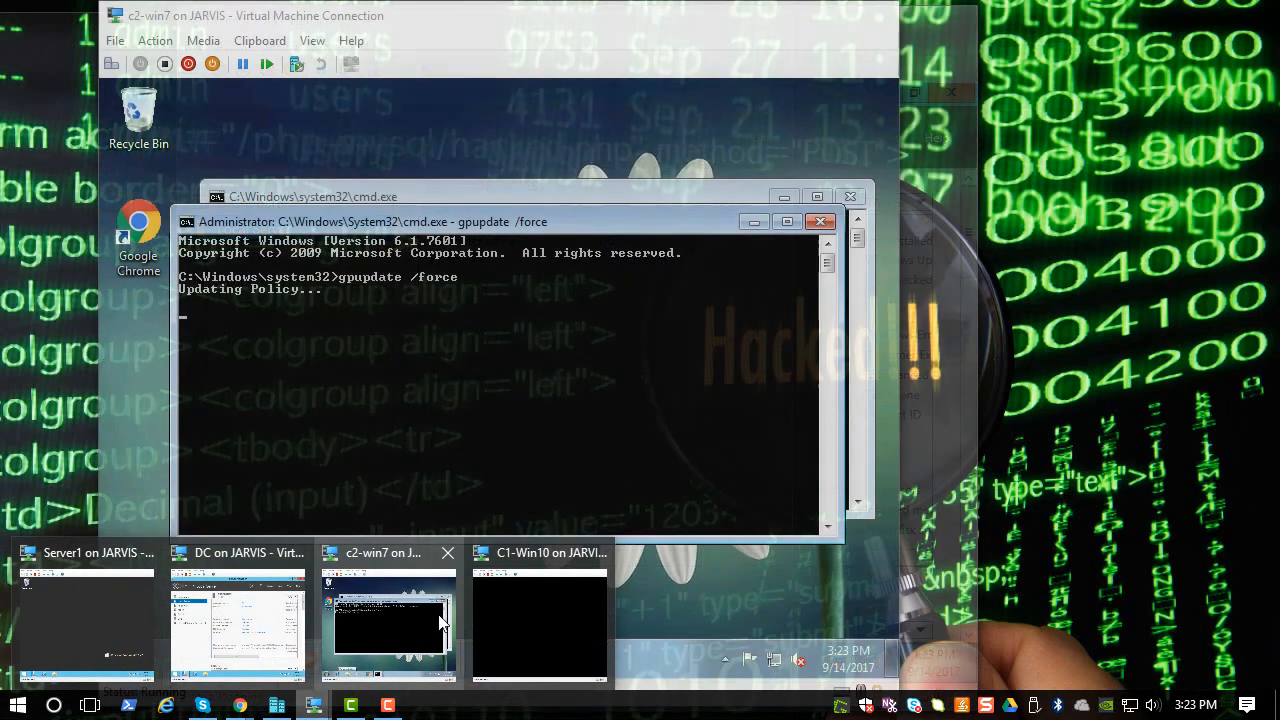
click(510, 612)
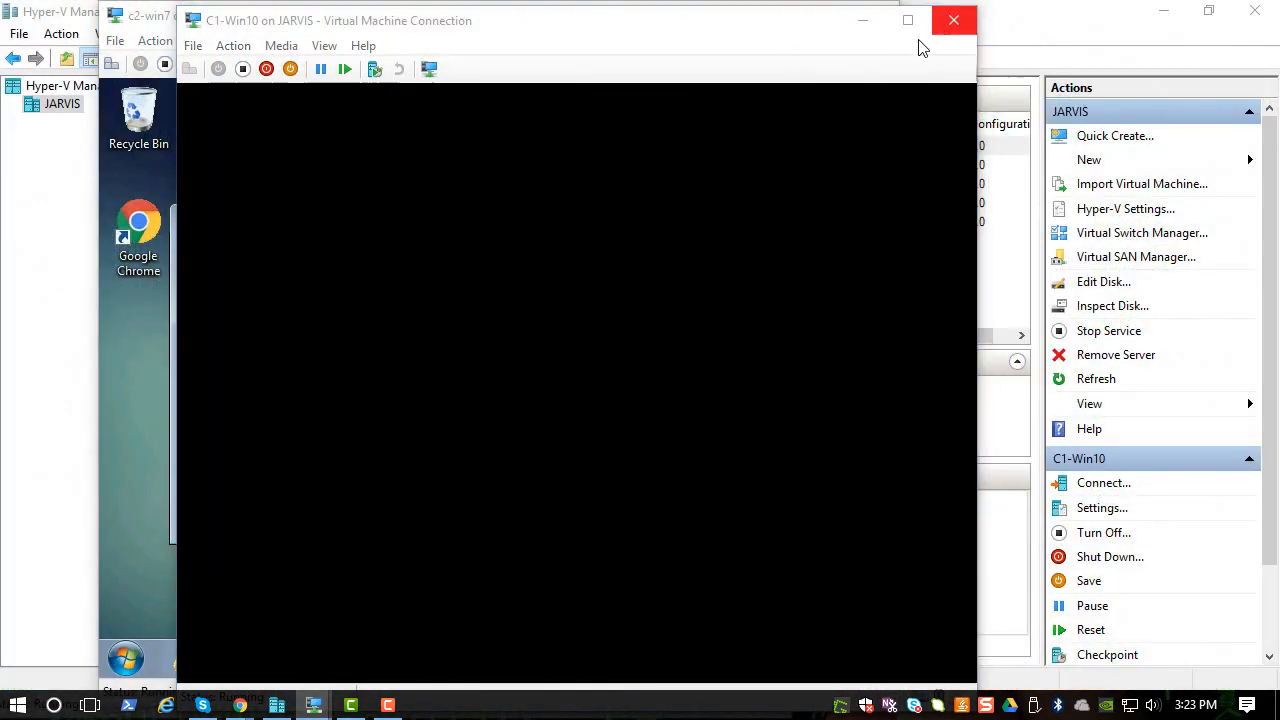
click(953, 20)
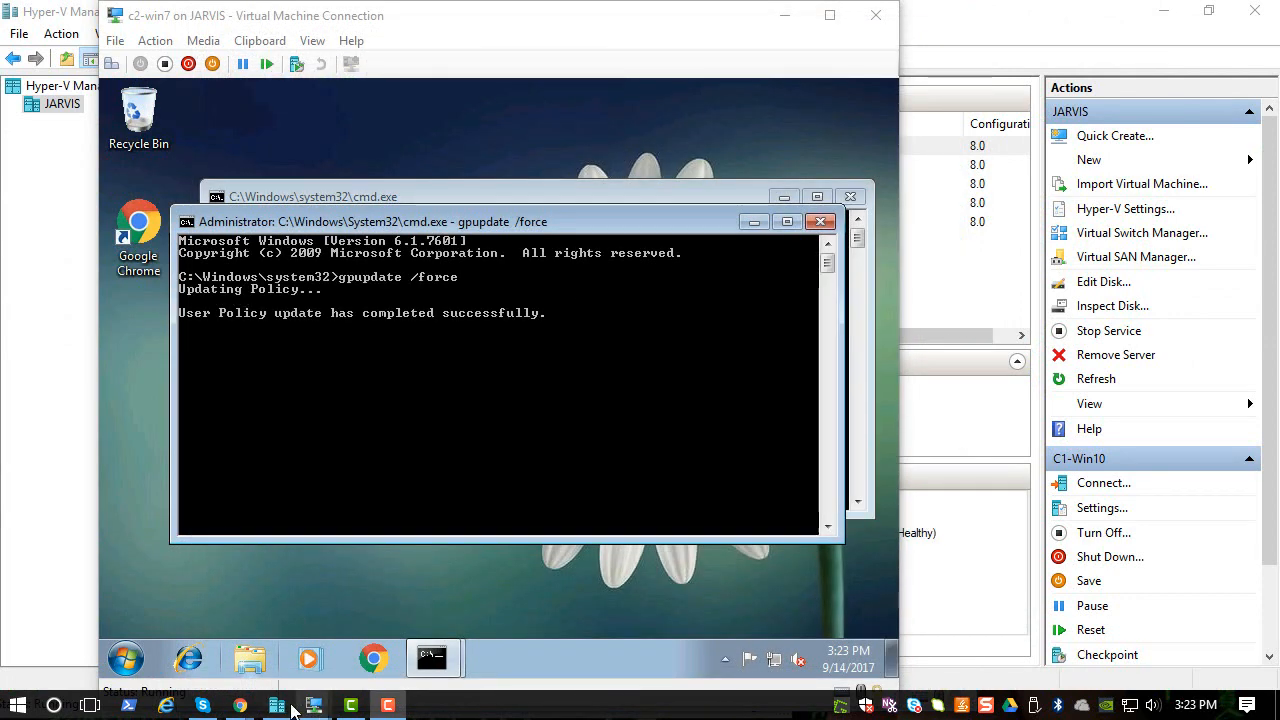
- Reconnect to C1-Win10 at 800x600, sign in, and close the finished Command Prompt
click(279, 706)
right_click(279, 151)
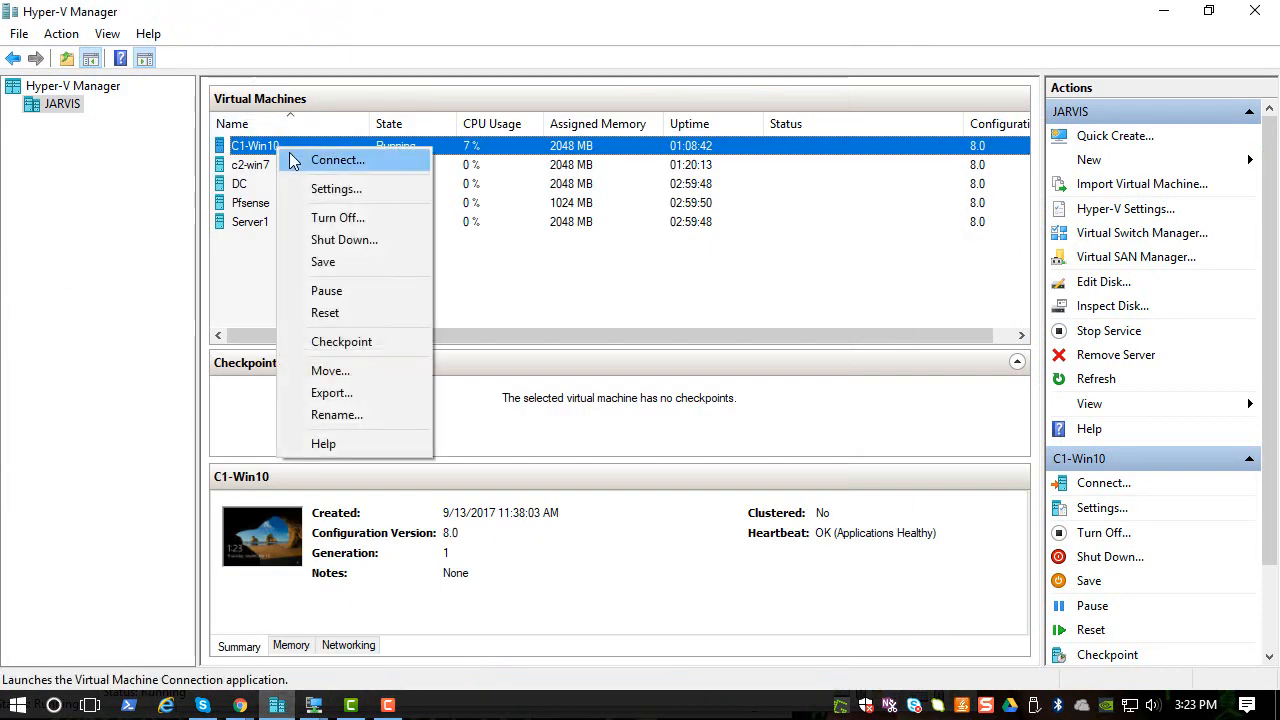
click(290, 160)
drag(446, 267, 424, 256)
click(560, 349)
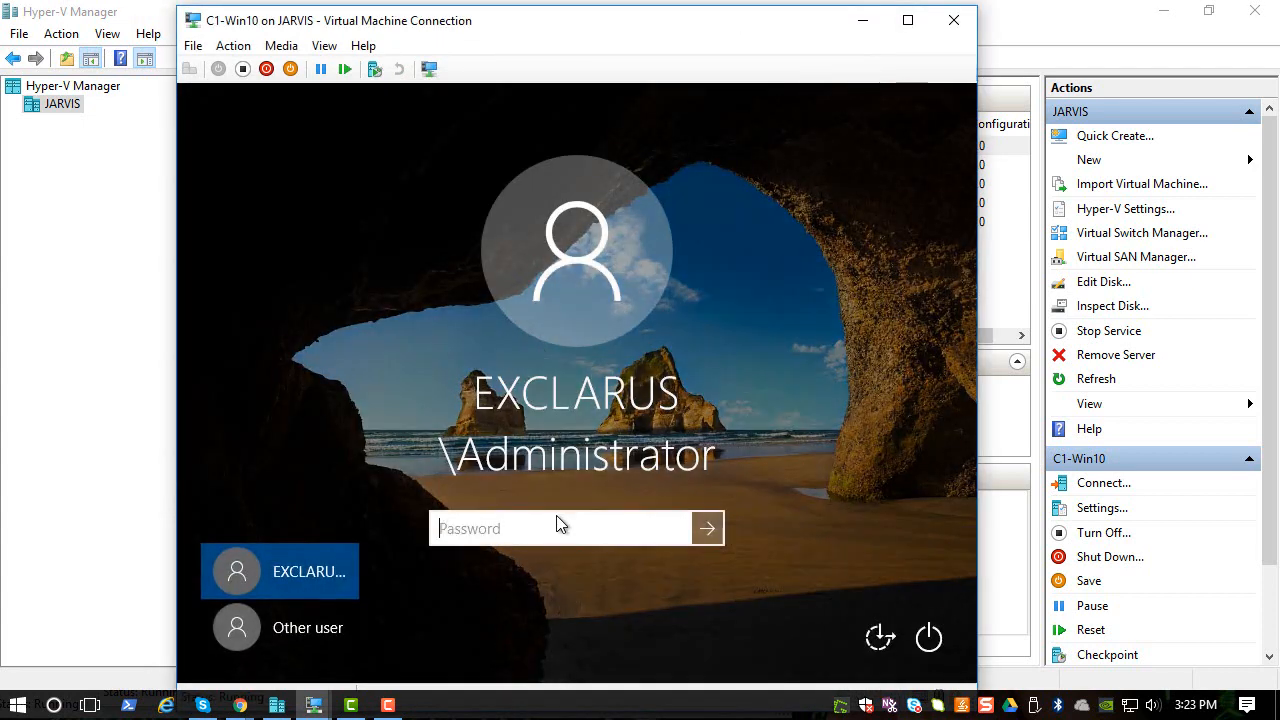
text(••••••••••••)
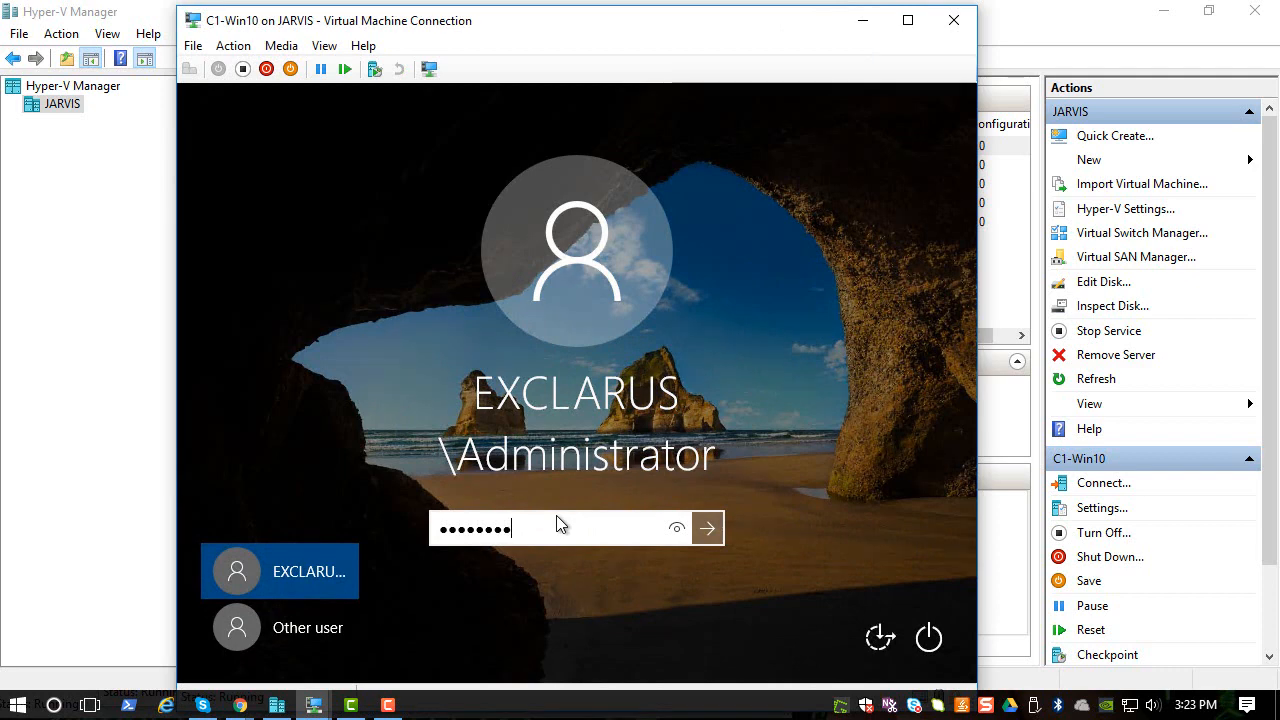
key(Return)
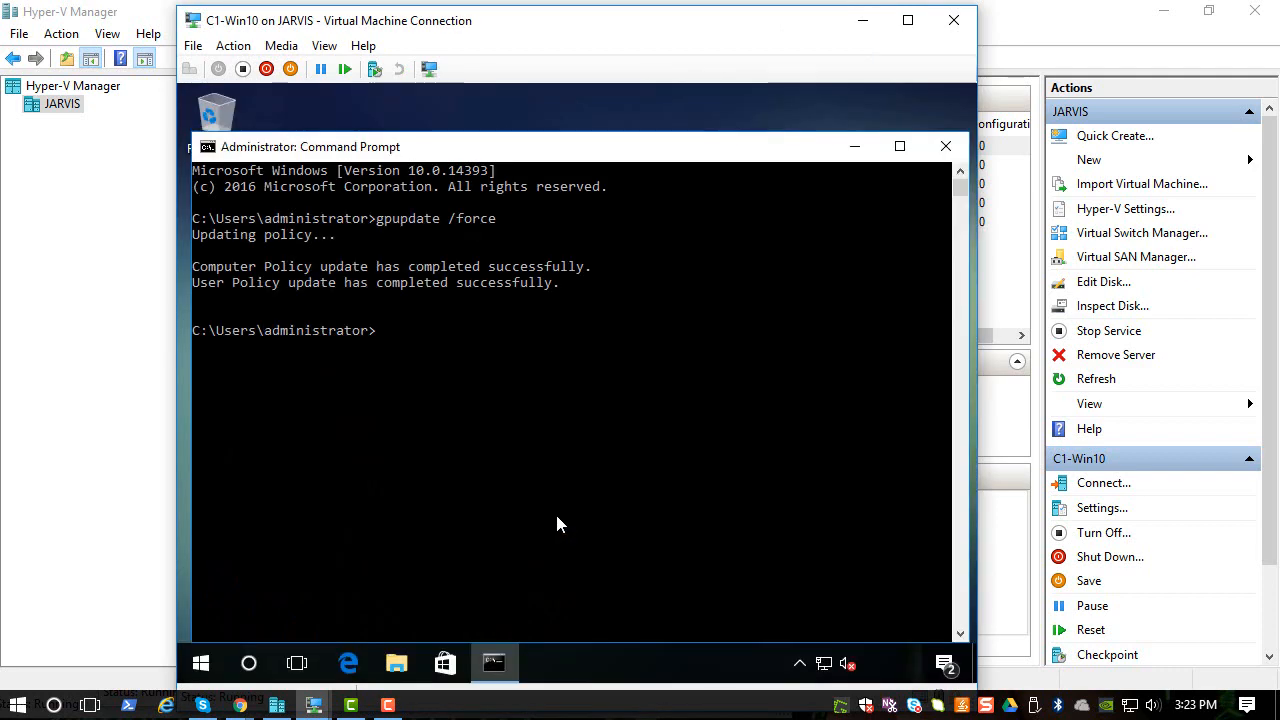
click(945, 146)
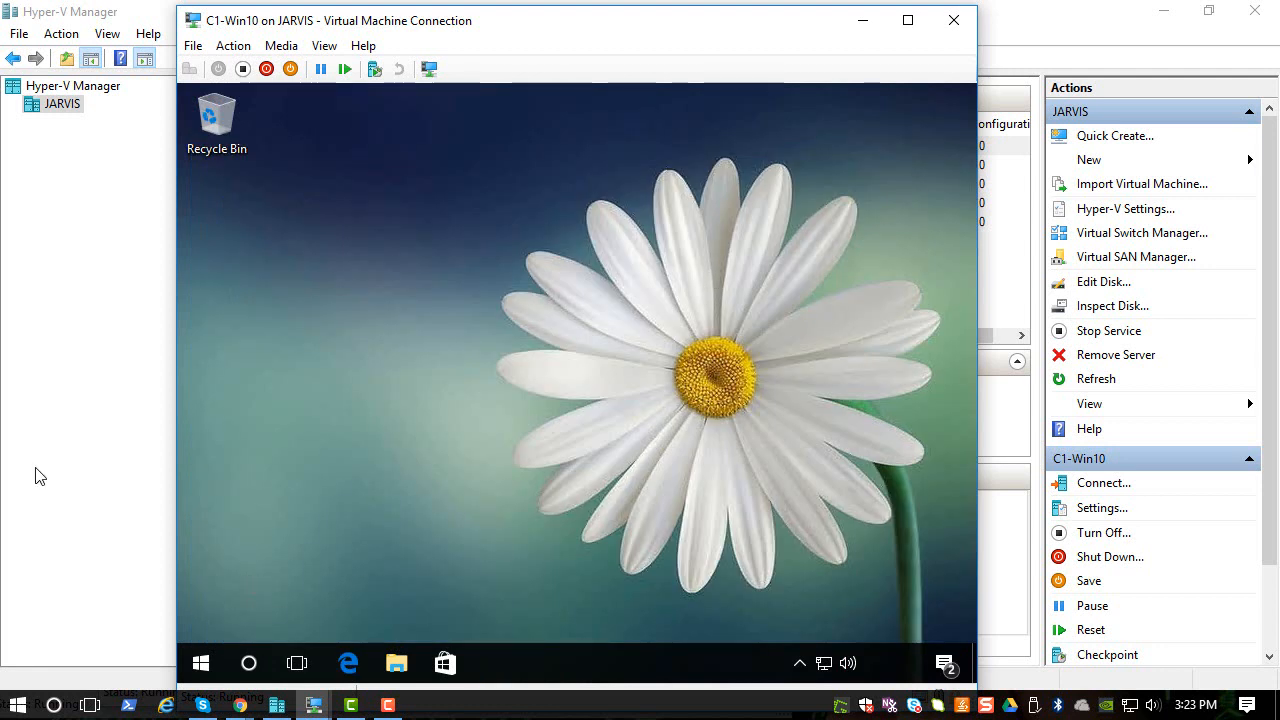
- Log off the current c2-win7 user, then return to the C1-Win10 window
click(313, 705)
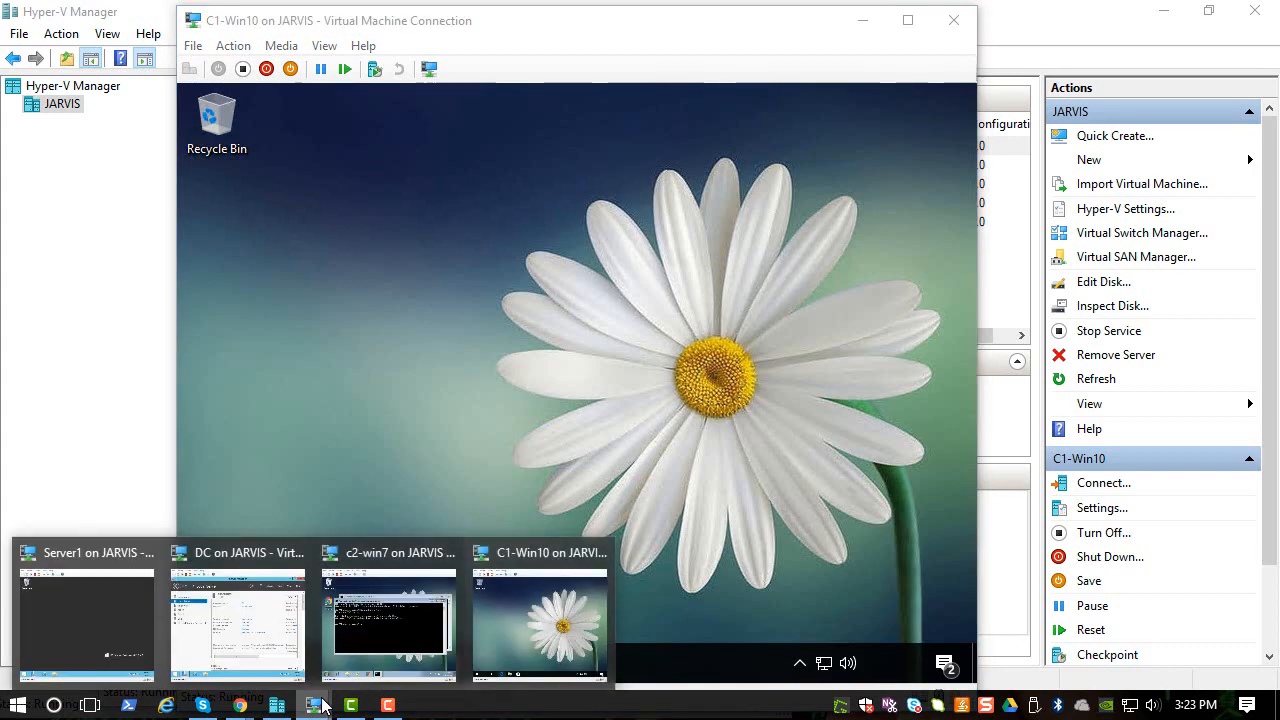
click(343, 622)
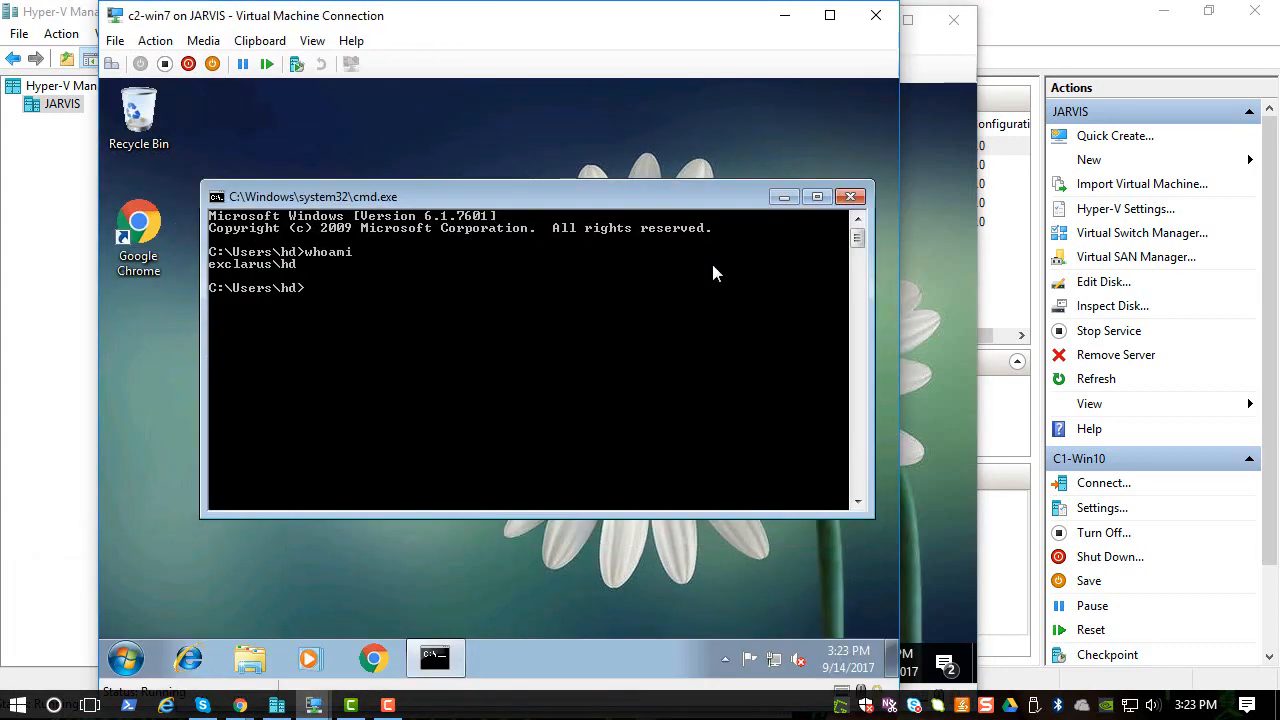
click(125, 659)
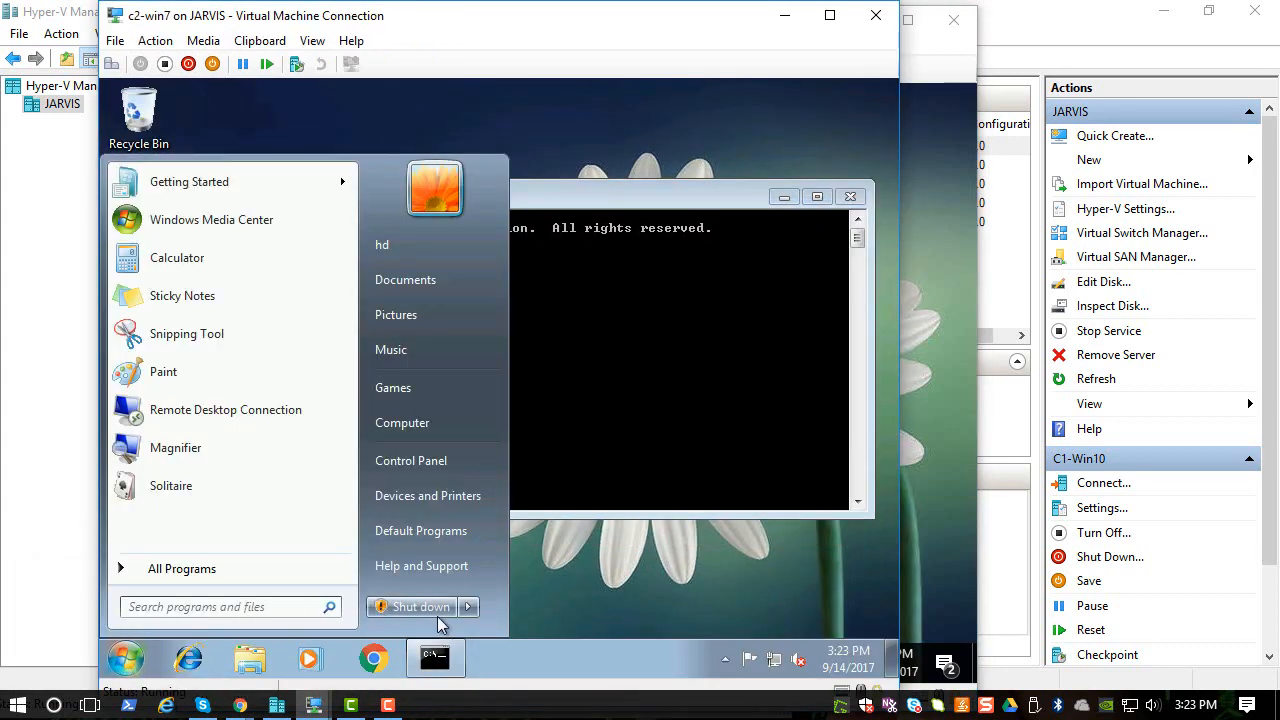
click(477, 608)
click(523, 535)
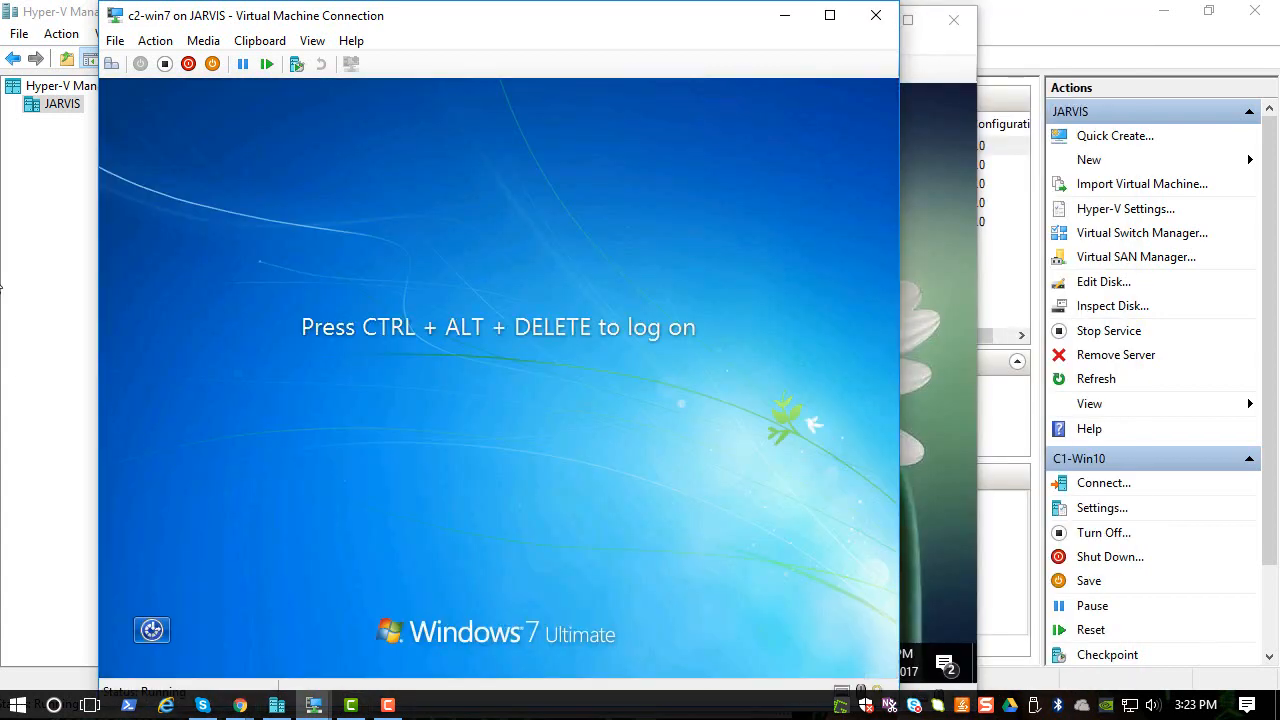
click(311, 706)
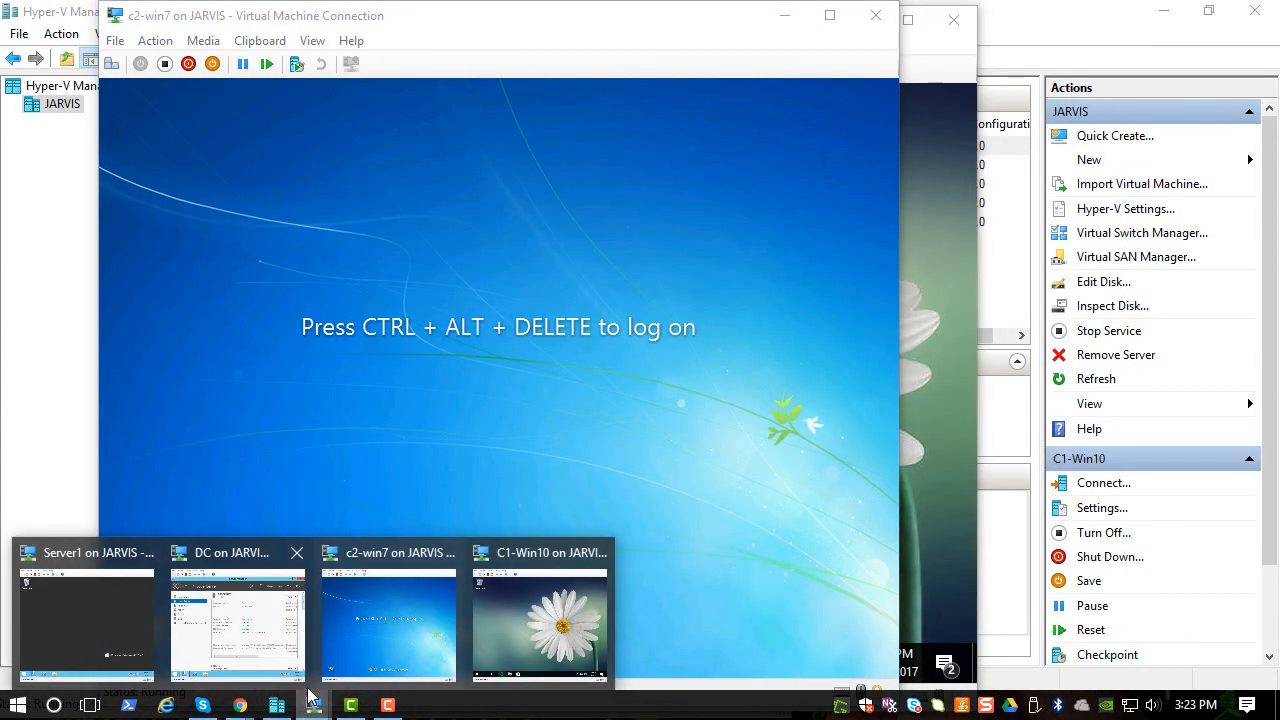
mouse_move(311, 683)
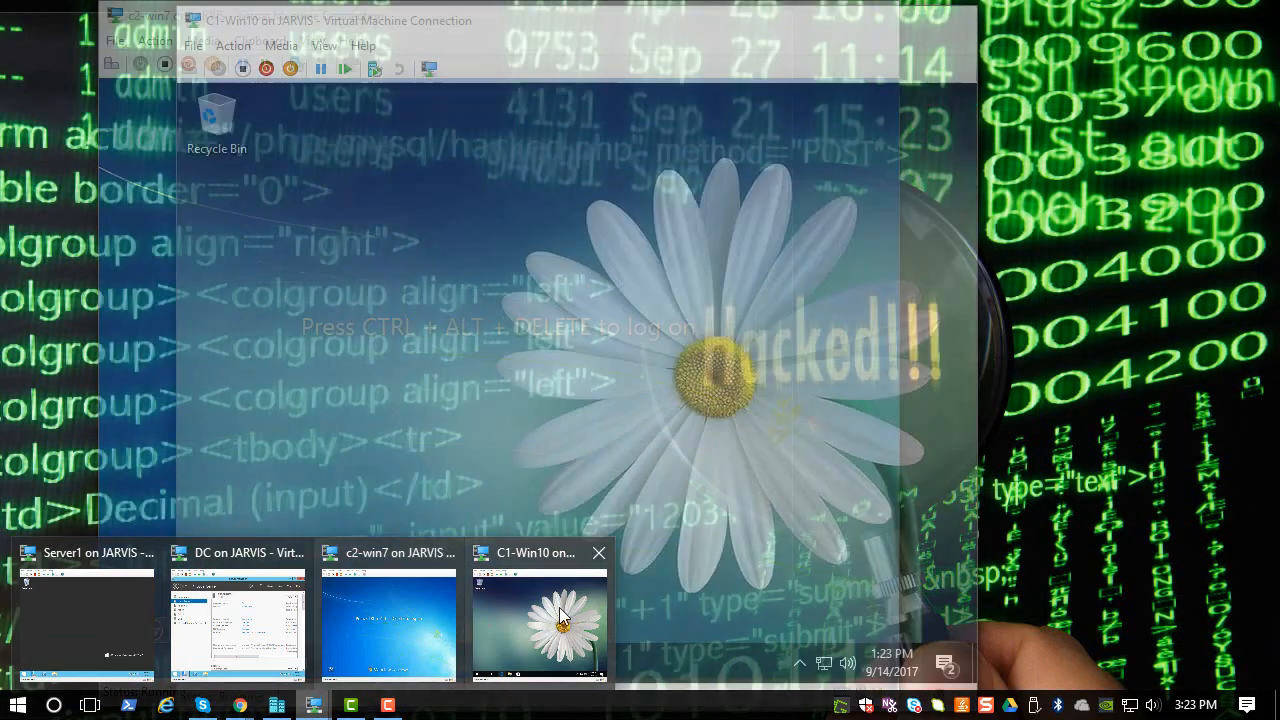
click(559, 607)
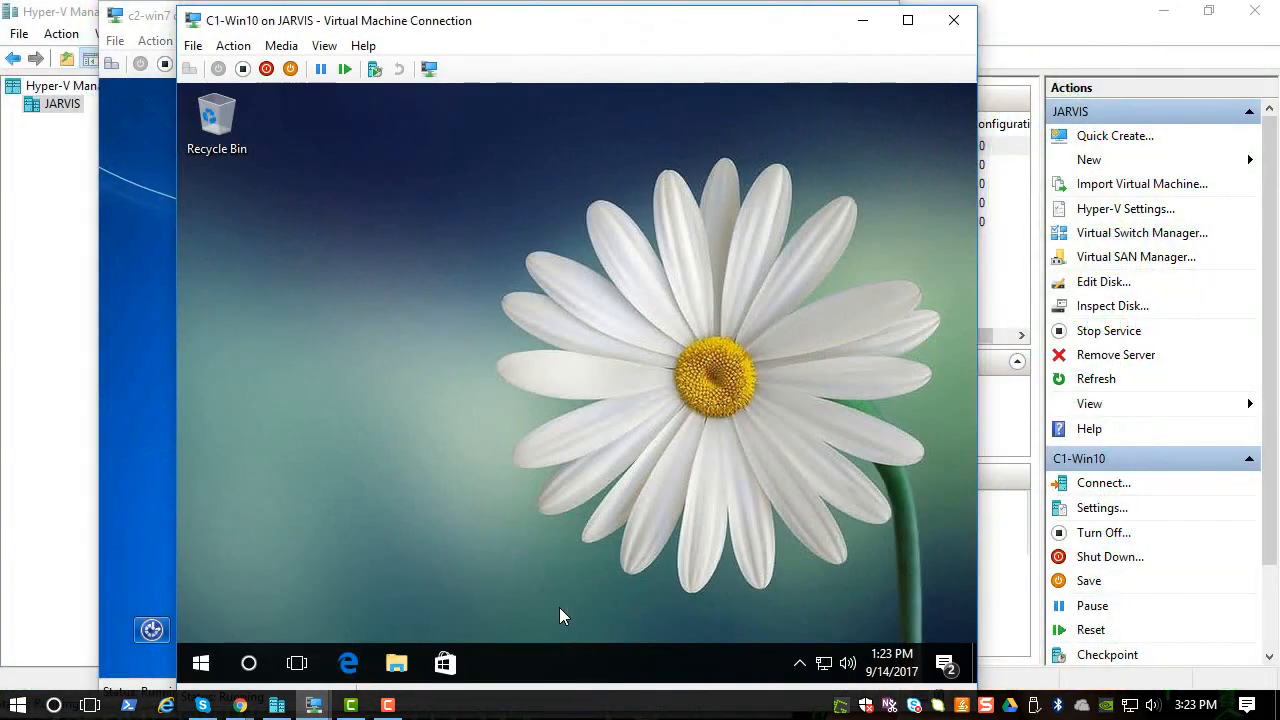
- Sign out of C1-Win10 and sign back in with the administrator password
click(200, 663)
click(201, 620)
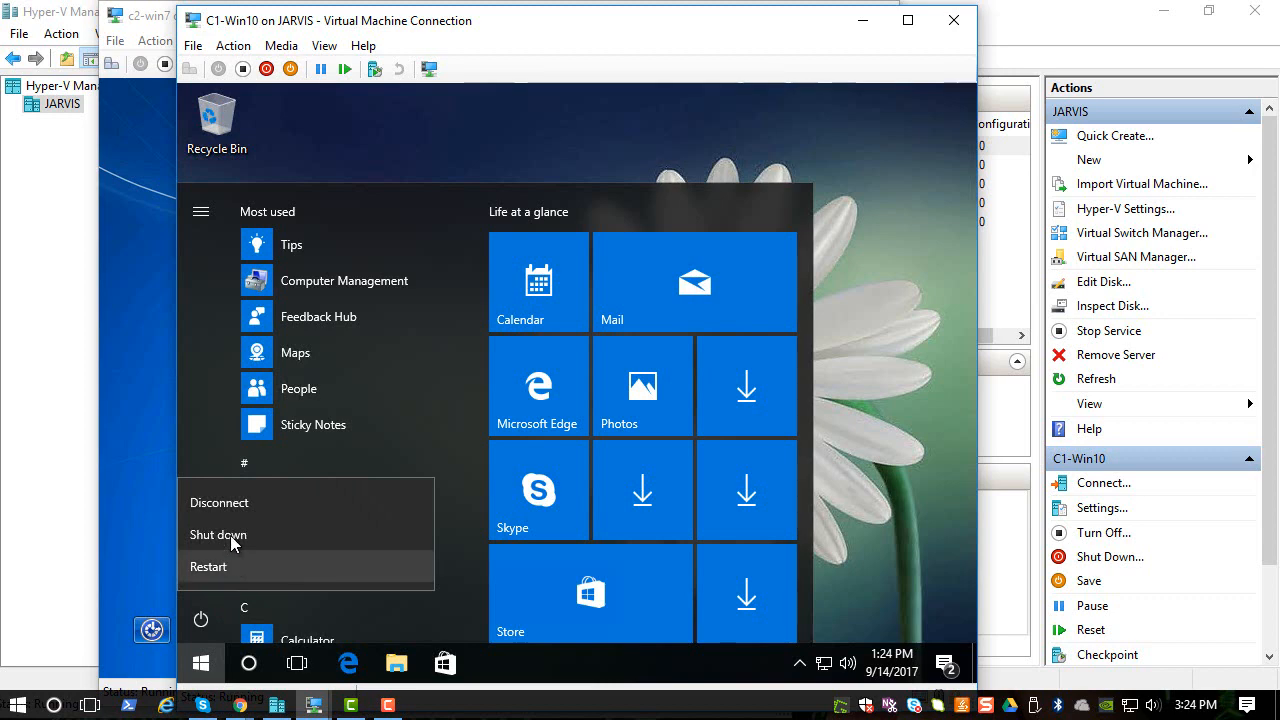
click(210, 420)
click(204, 519)
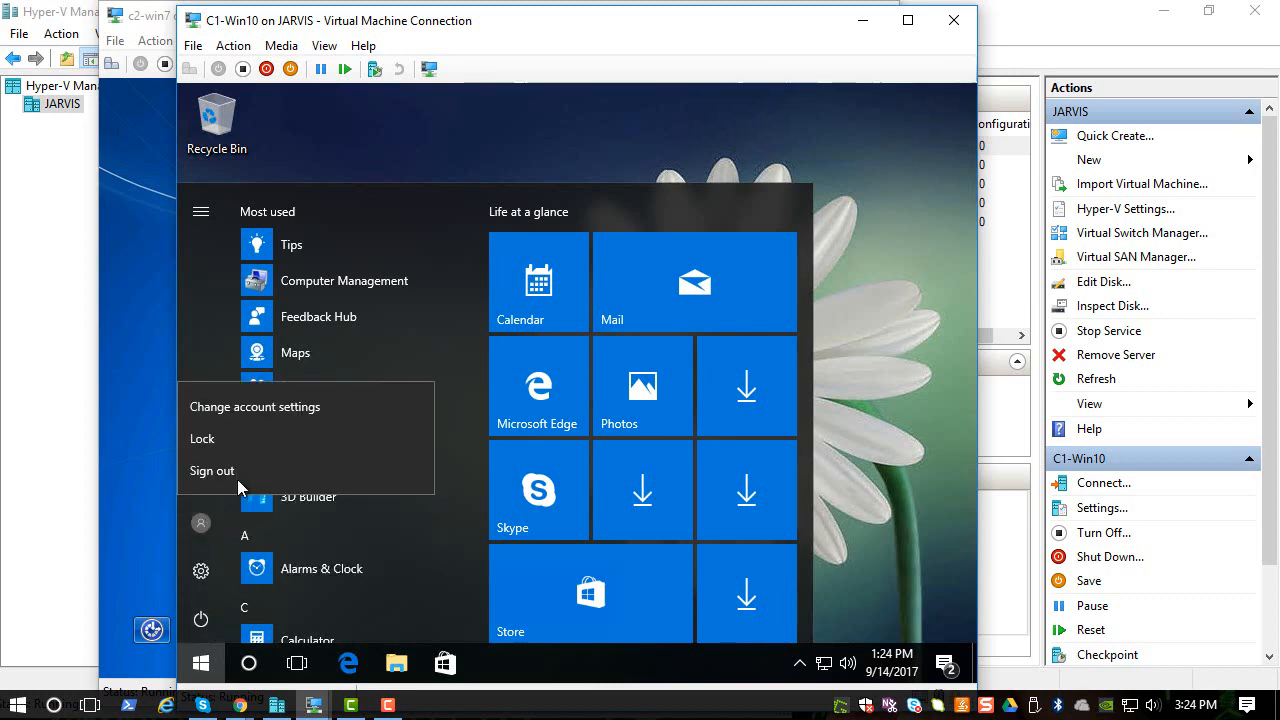
click(238, 466)
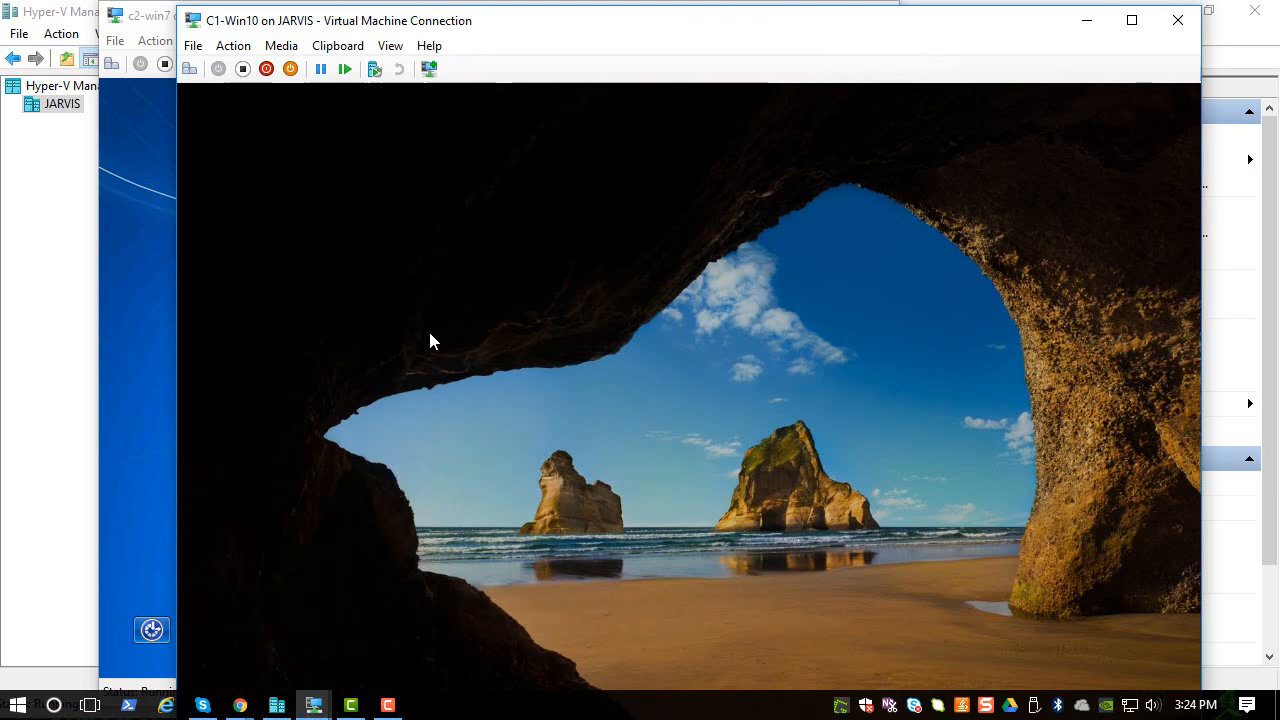
click(430, 341)
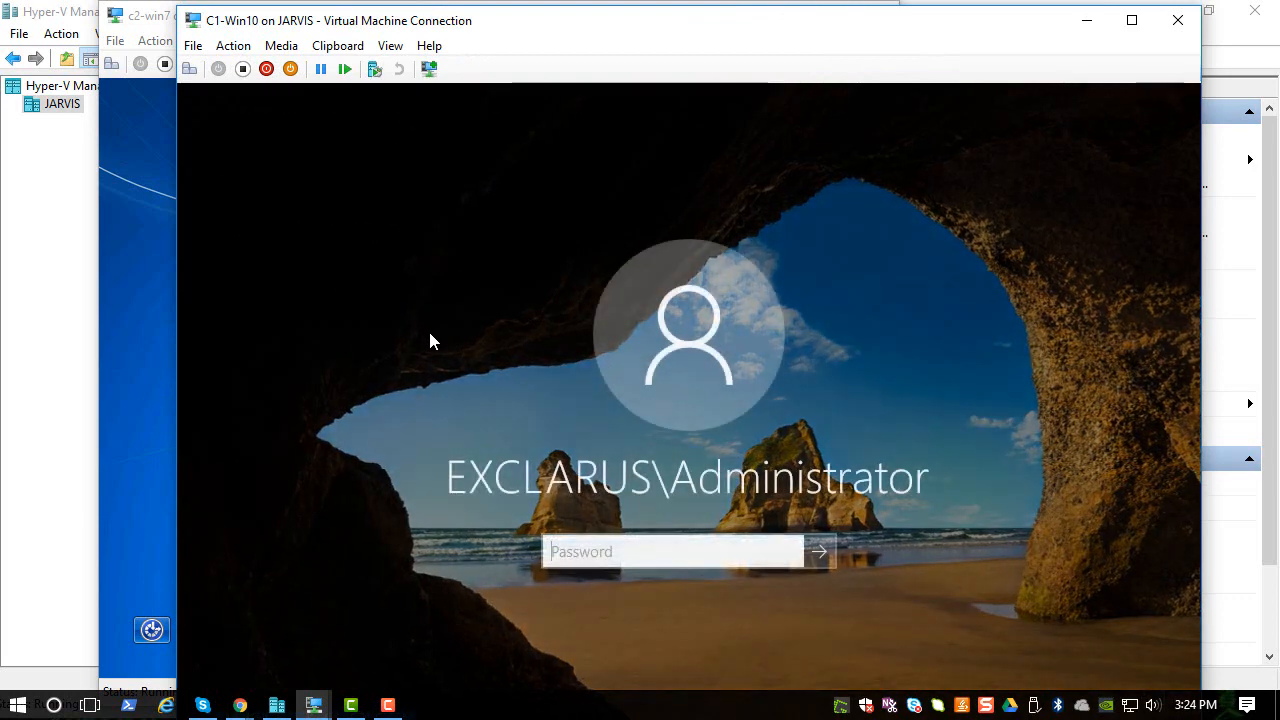
text(••)
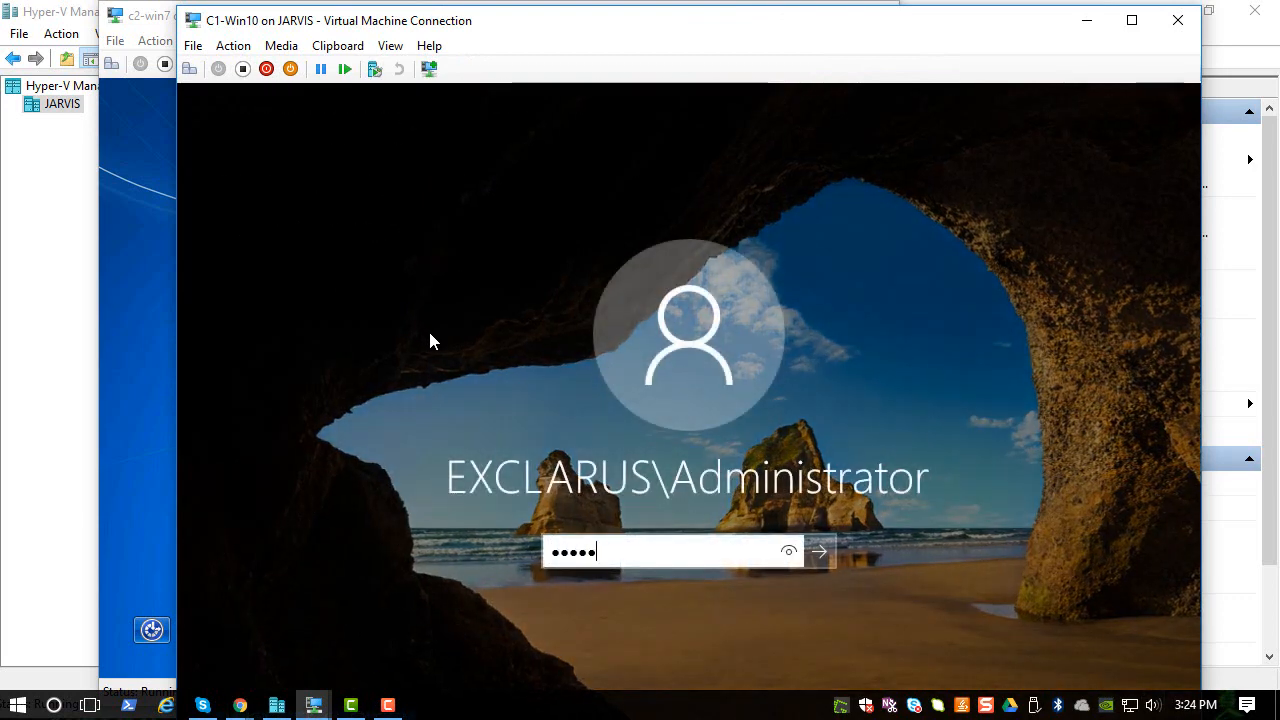
text(•••••••••)
key(Return)
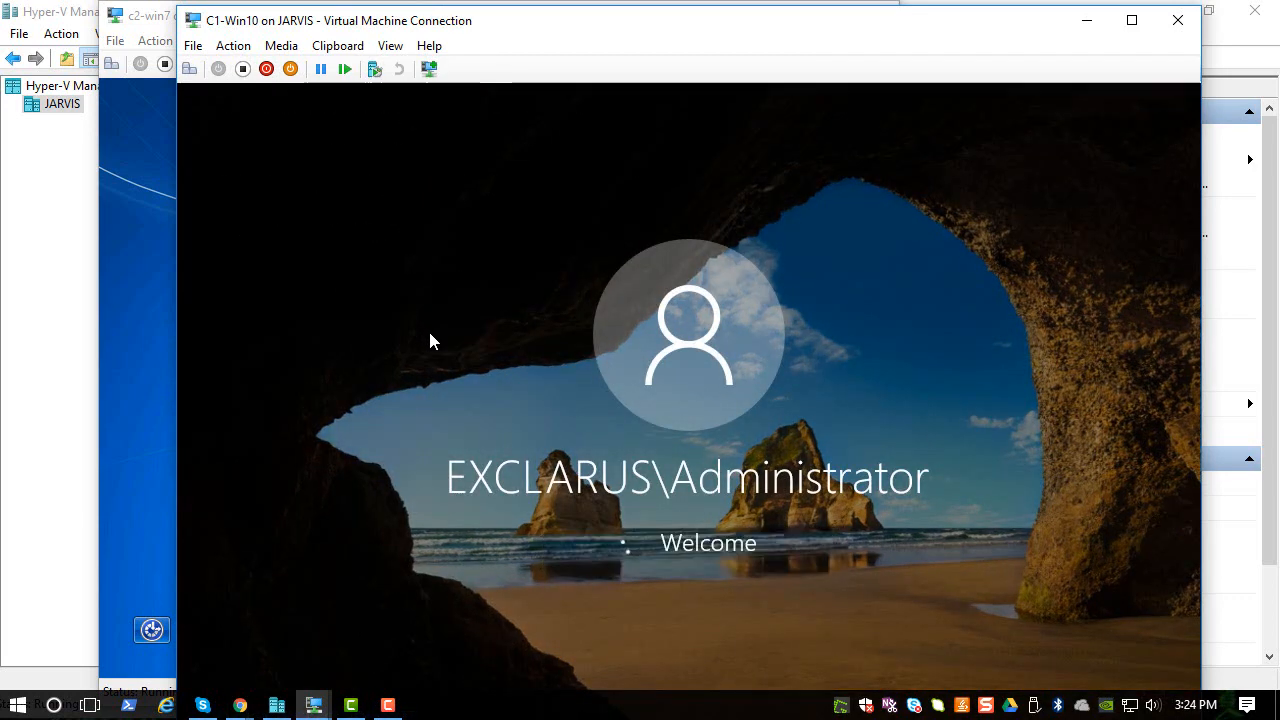
- Send Ctrl+Alt+Delete to c2-win7 and log on with the helpdesk account's password
click(134, 280)
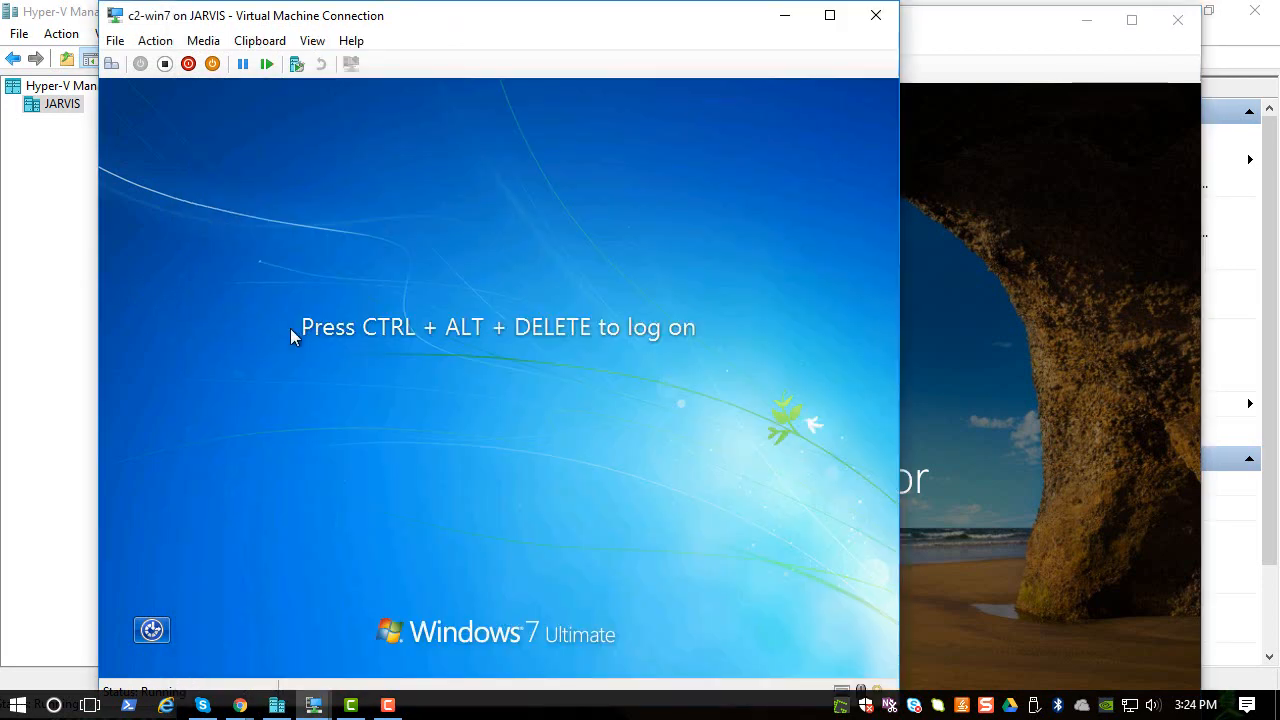
click(155, 40)
click(168, 61)
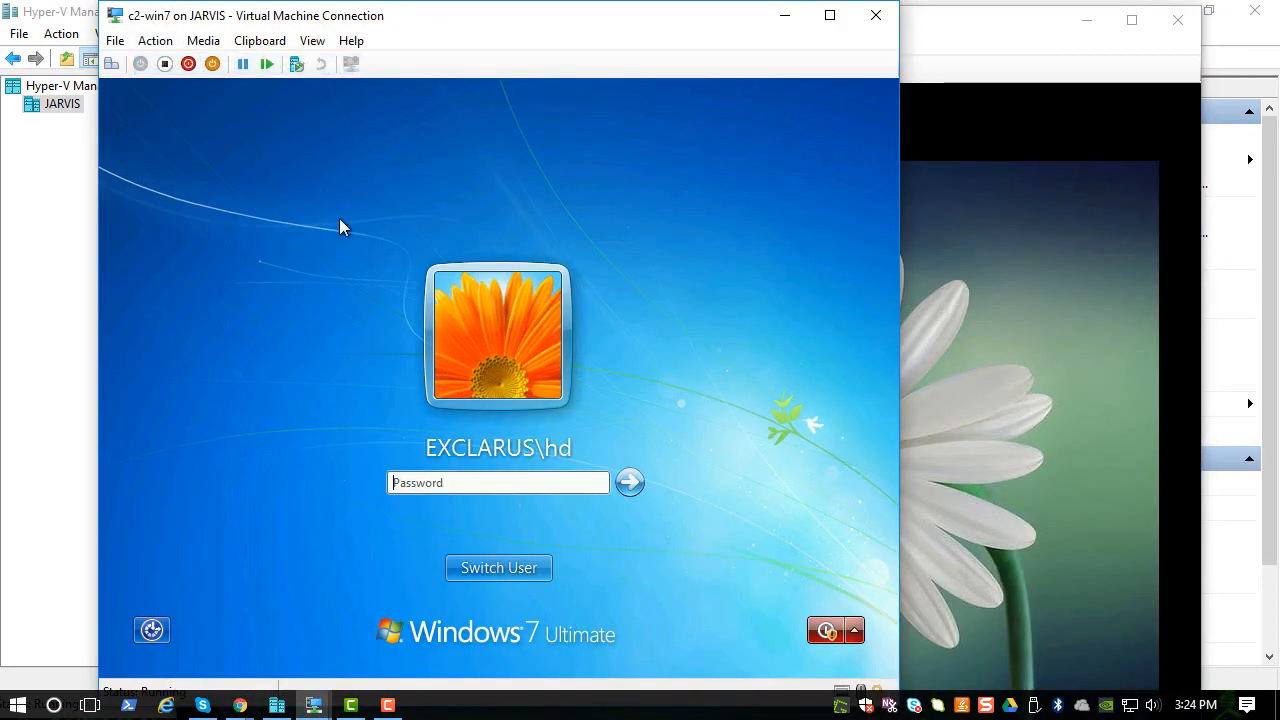
text(••••)
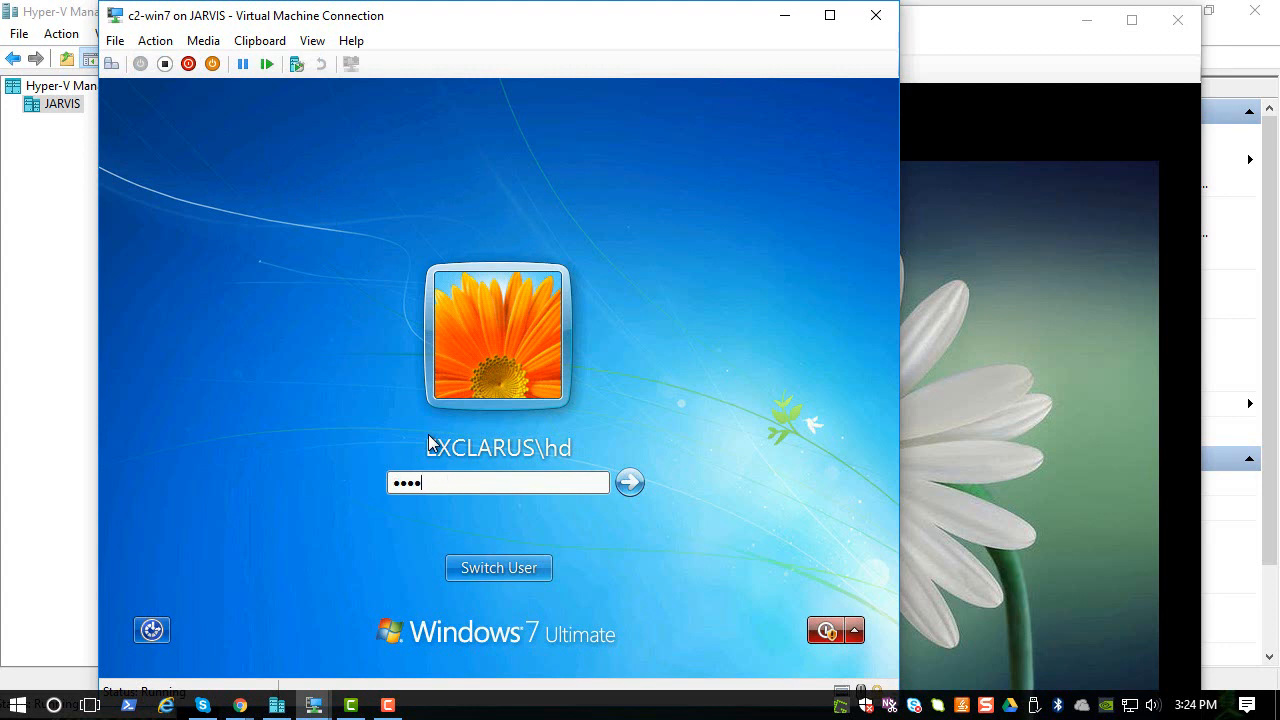
key(BackSpace)
key(BackSpace)
key(BackSpace)
key(BackSpace)
text(••••••••••••)
key(Return)
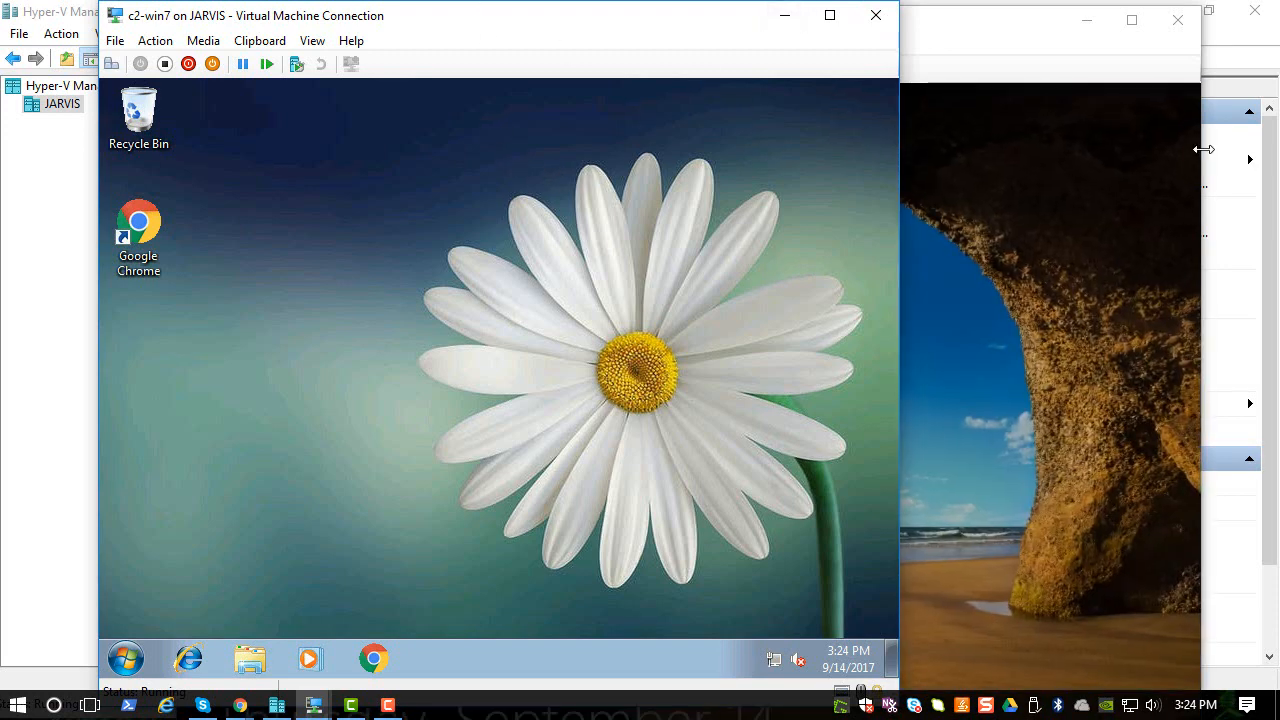
- Unlock C1-Win10 by entering the administrator password
click(1203, 149)
click(1011, 157)
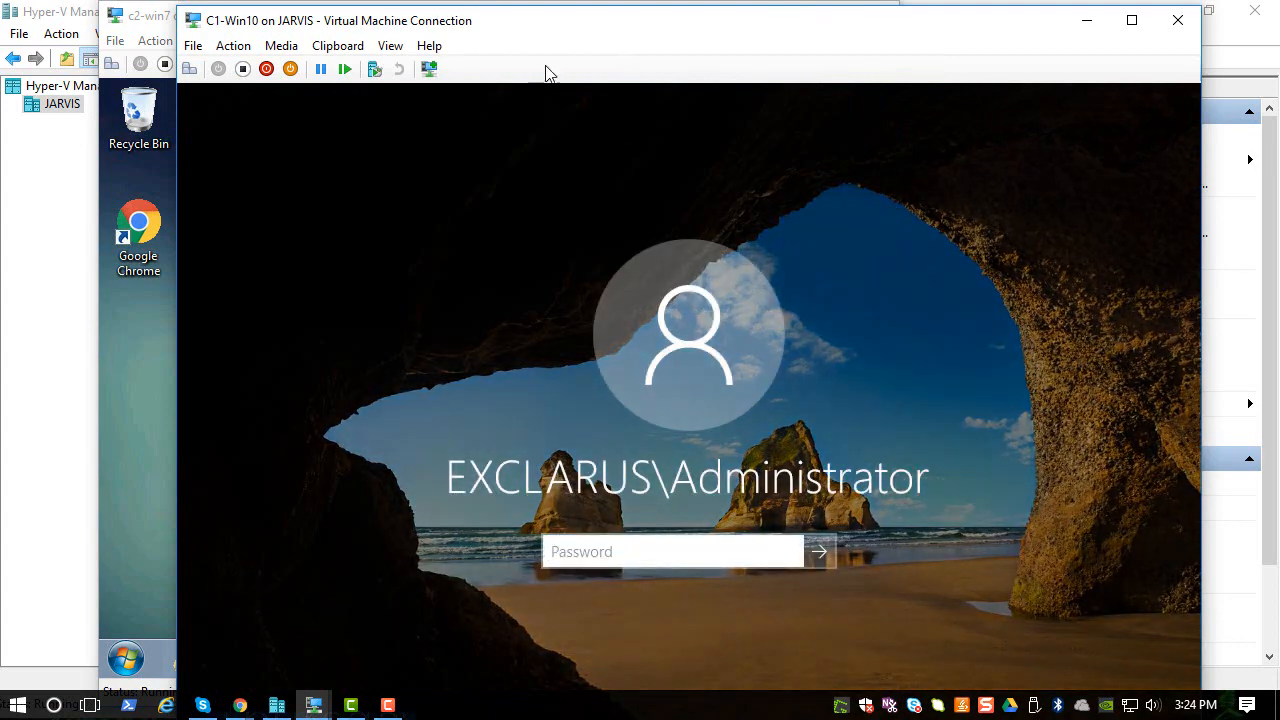
drag(571, 34, 633, 42)
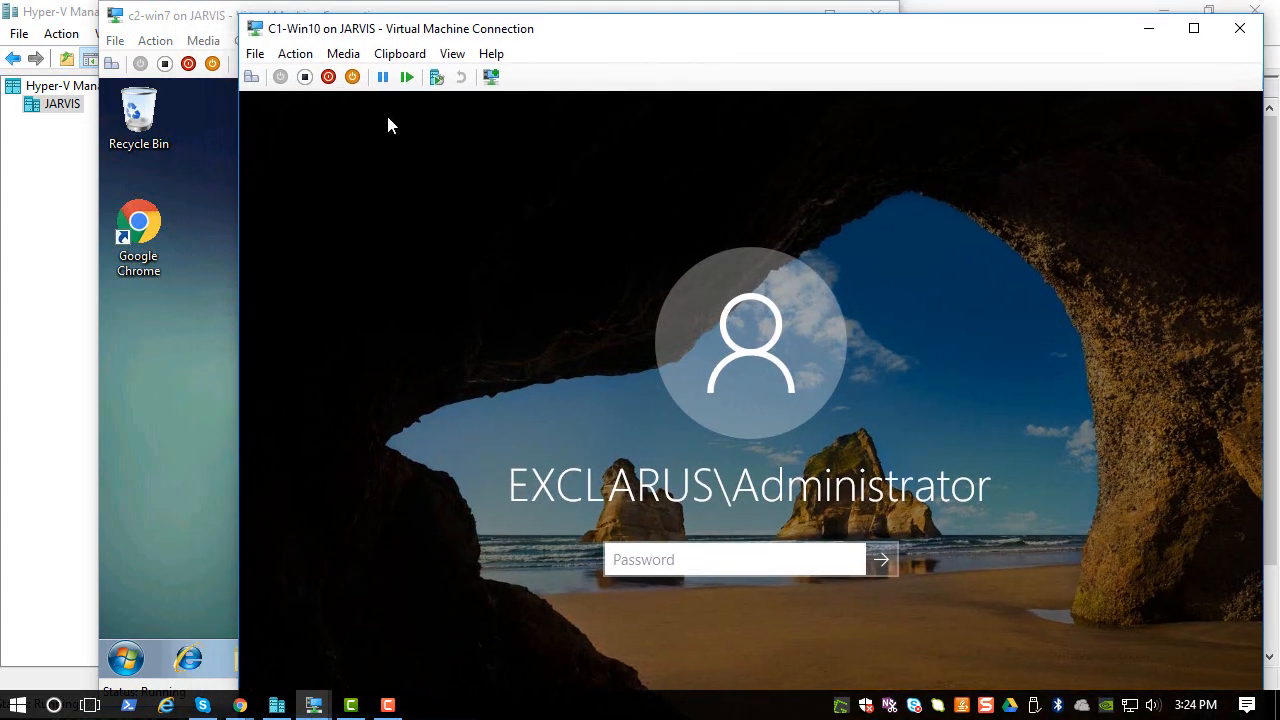
click(172, 14)
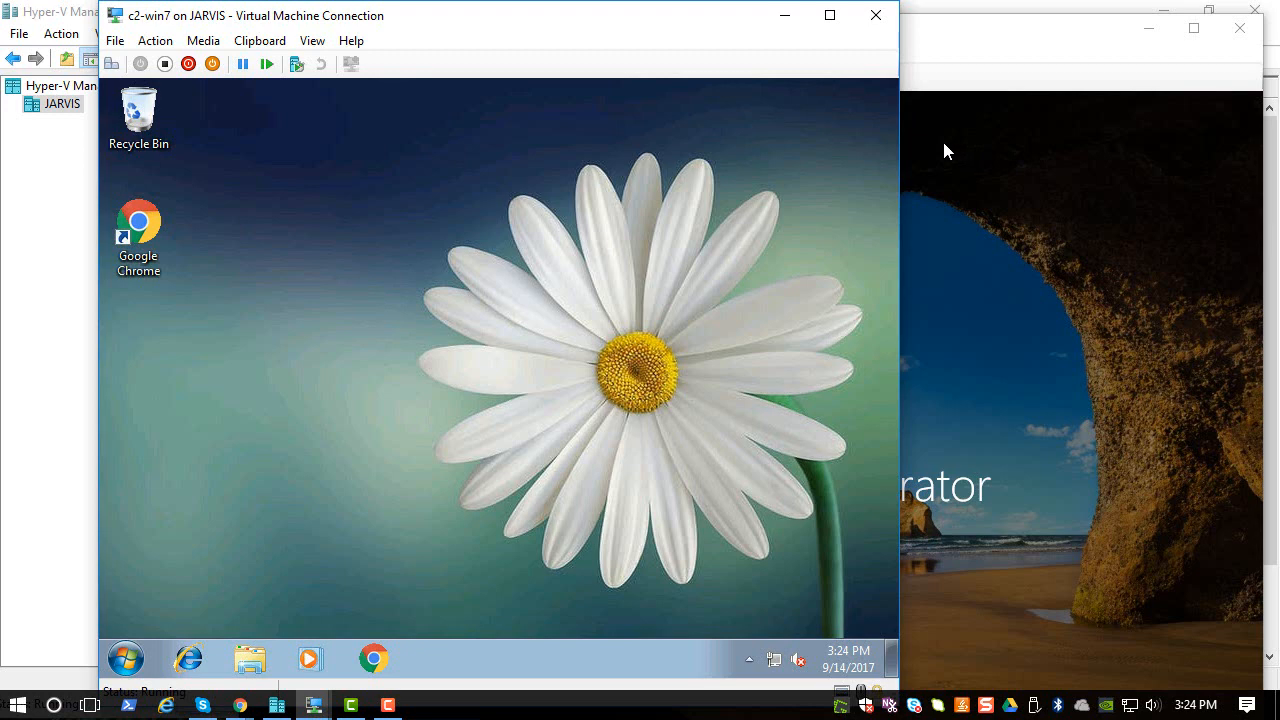
click(1047, 177)
drag(868, 25, 910, 32)
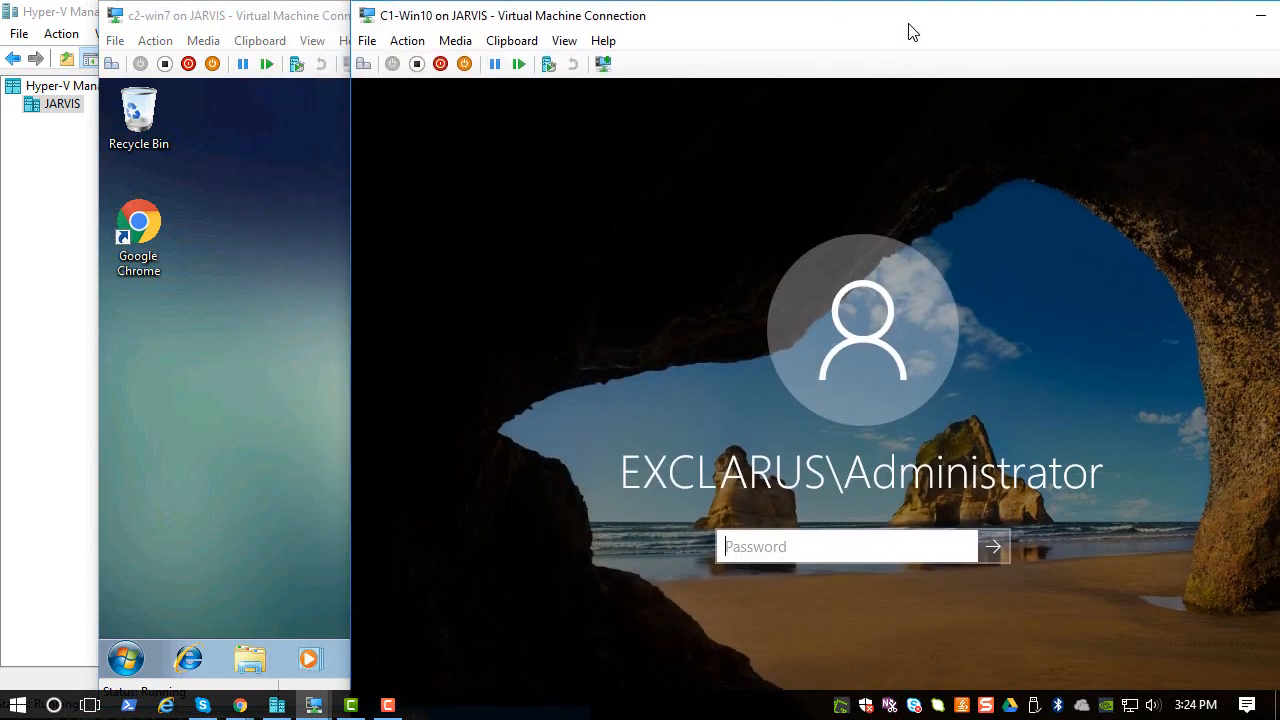
click(782, 543)
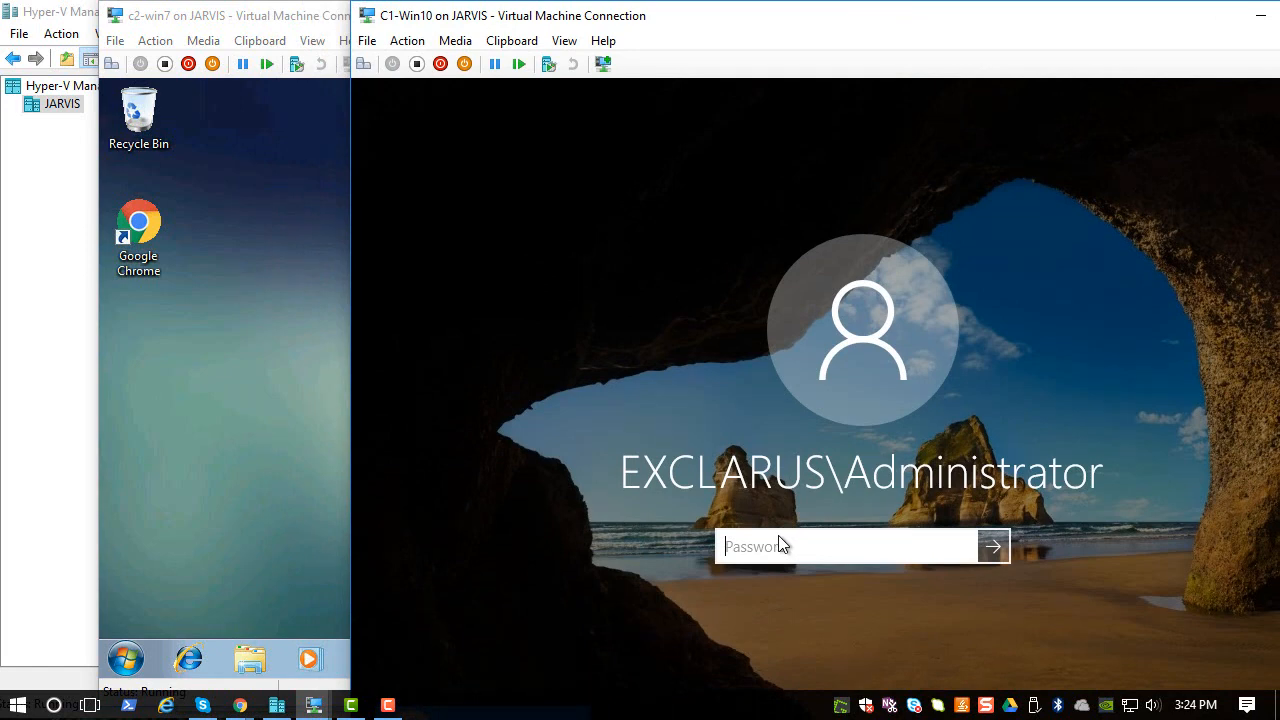
text(Pa$$w0r)
key(Return)
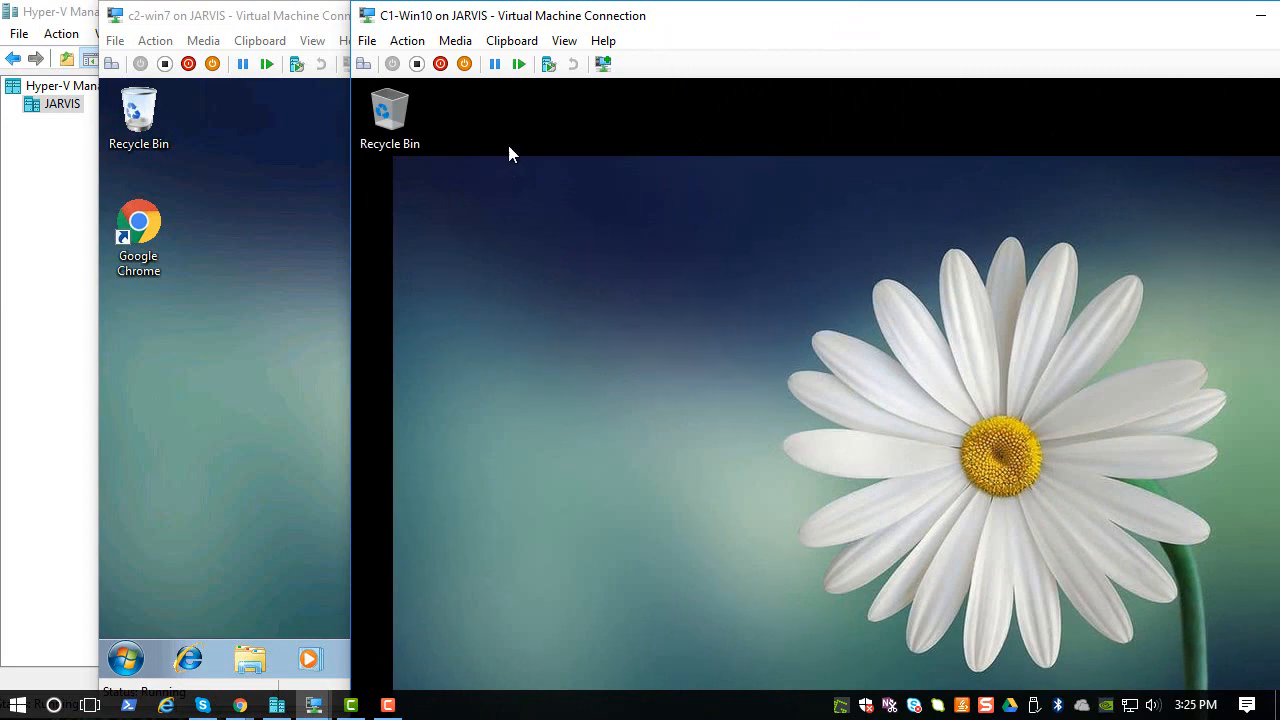
- Put C1-Win10 in Full Screen Mode, close its connection, and bring Hyper-V Manager forward
click(182, 15)
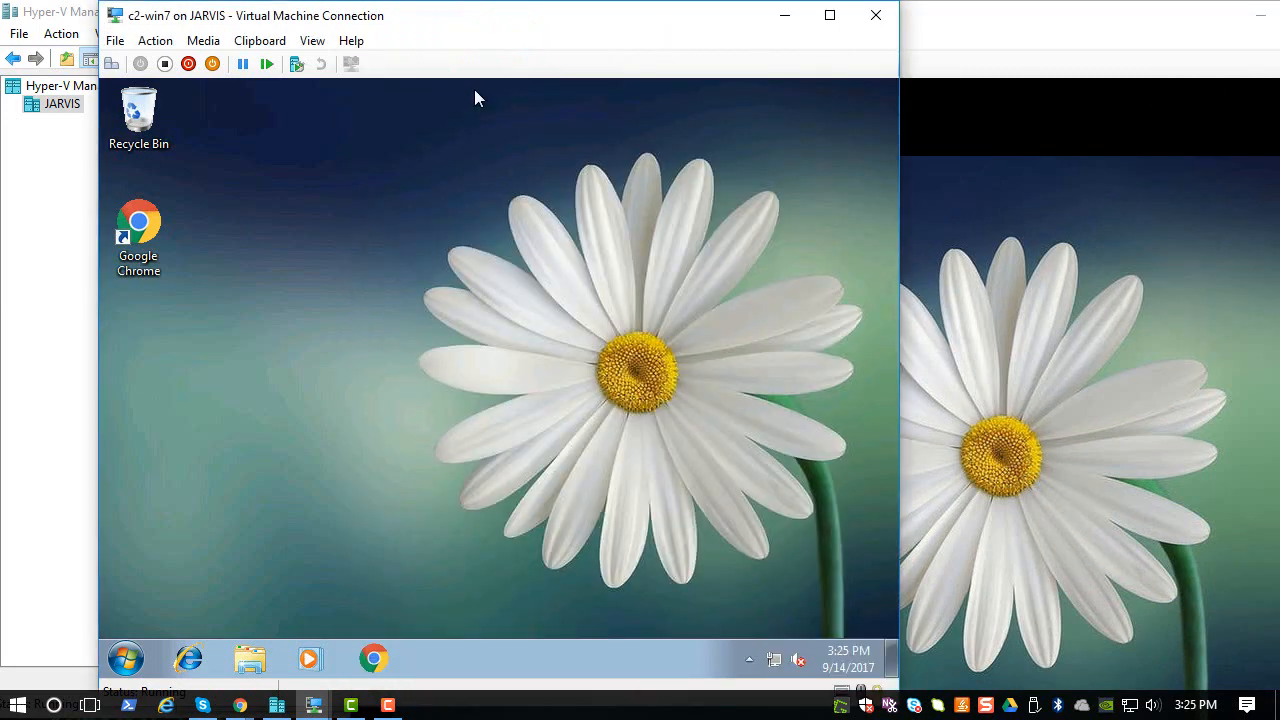
click(935, 196)
click(564, 40)
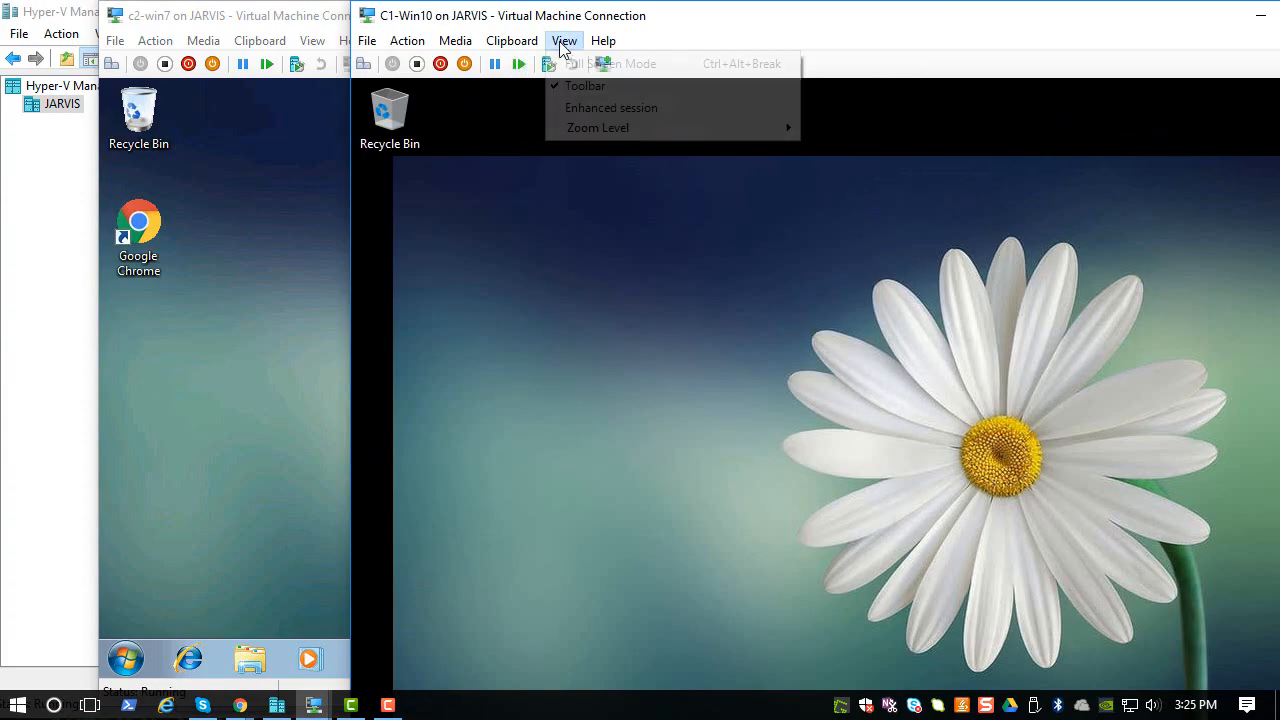
click(610, 63)
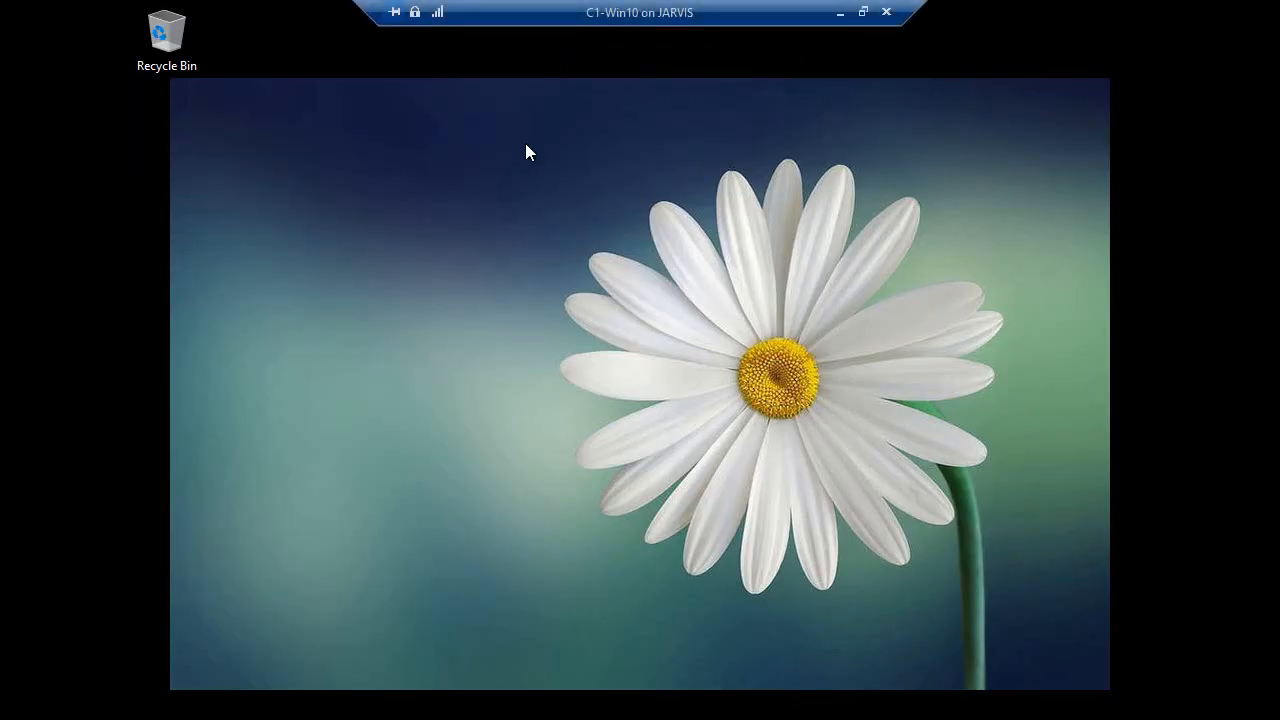
click(886, 12)
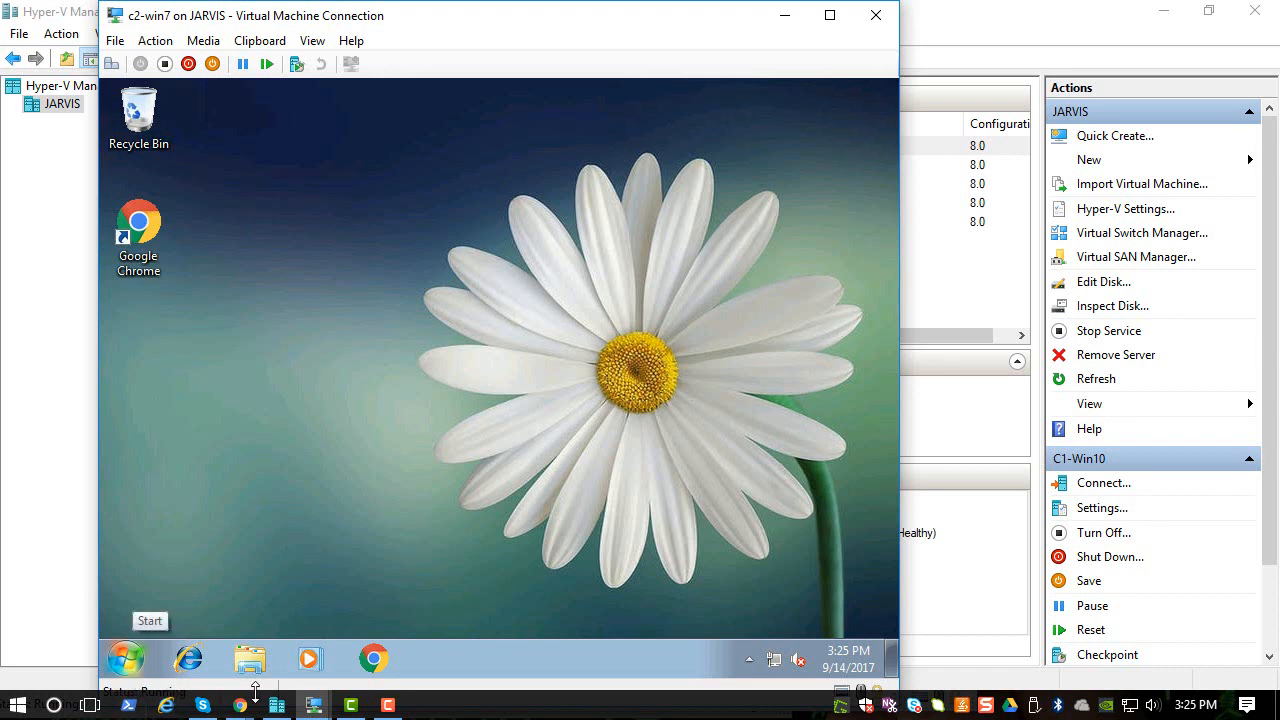
click(318, 705)
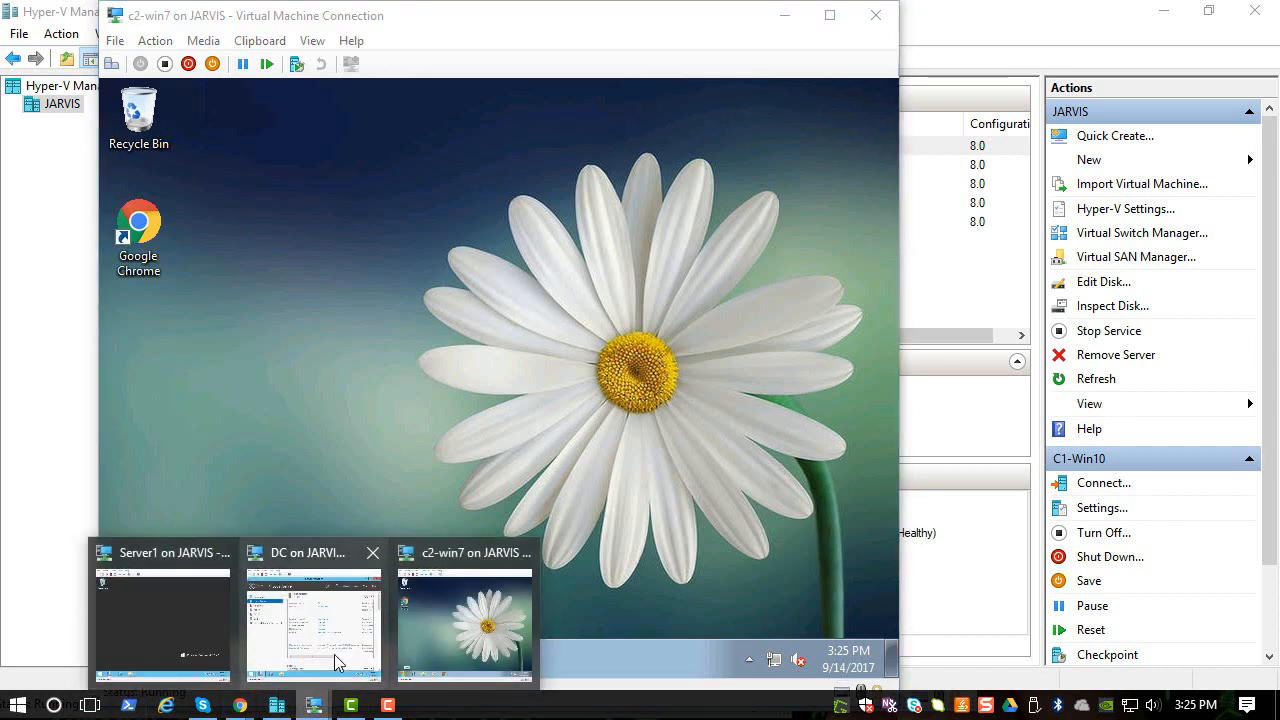
click(272, 706)
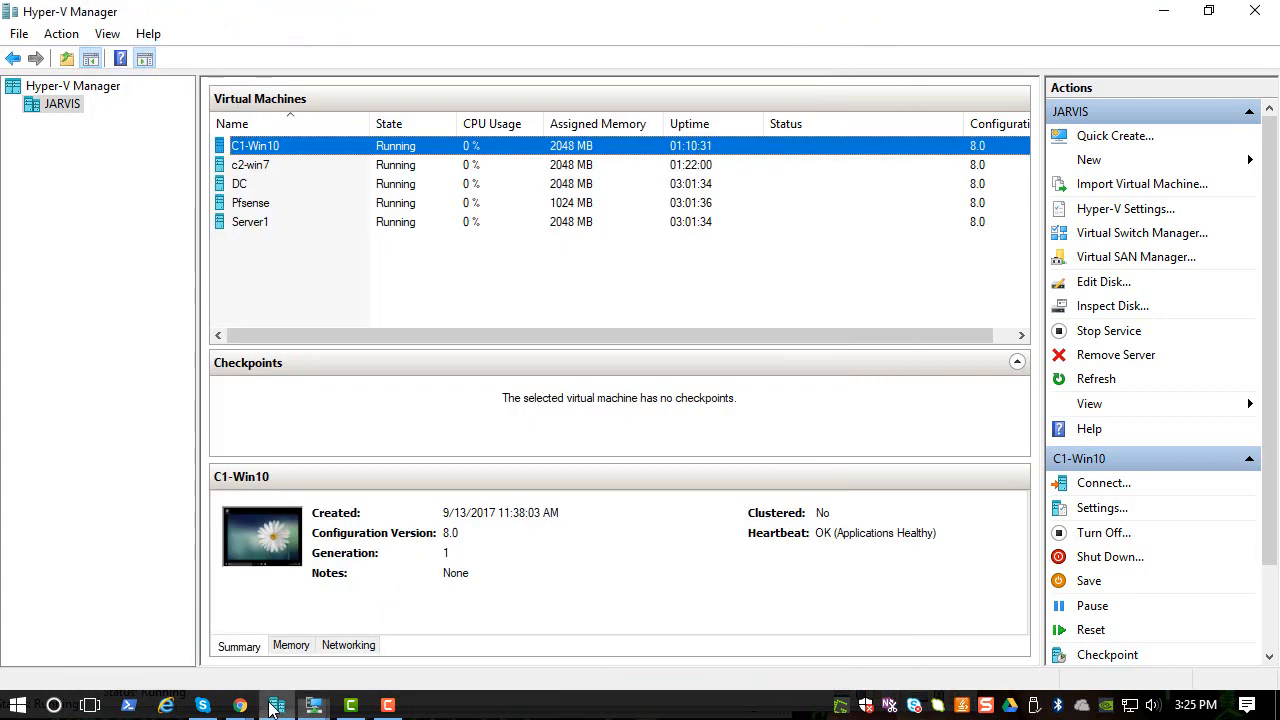
- Connect to C1-Win10 at 800 by 600 display and sign in with the administrator password
right_click(288, 149)
click(292, 153)
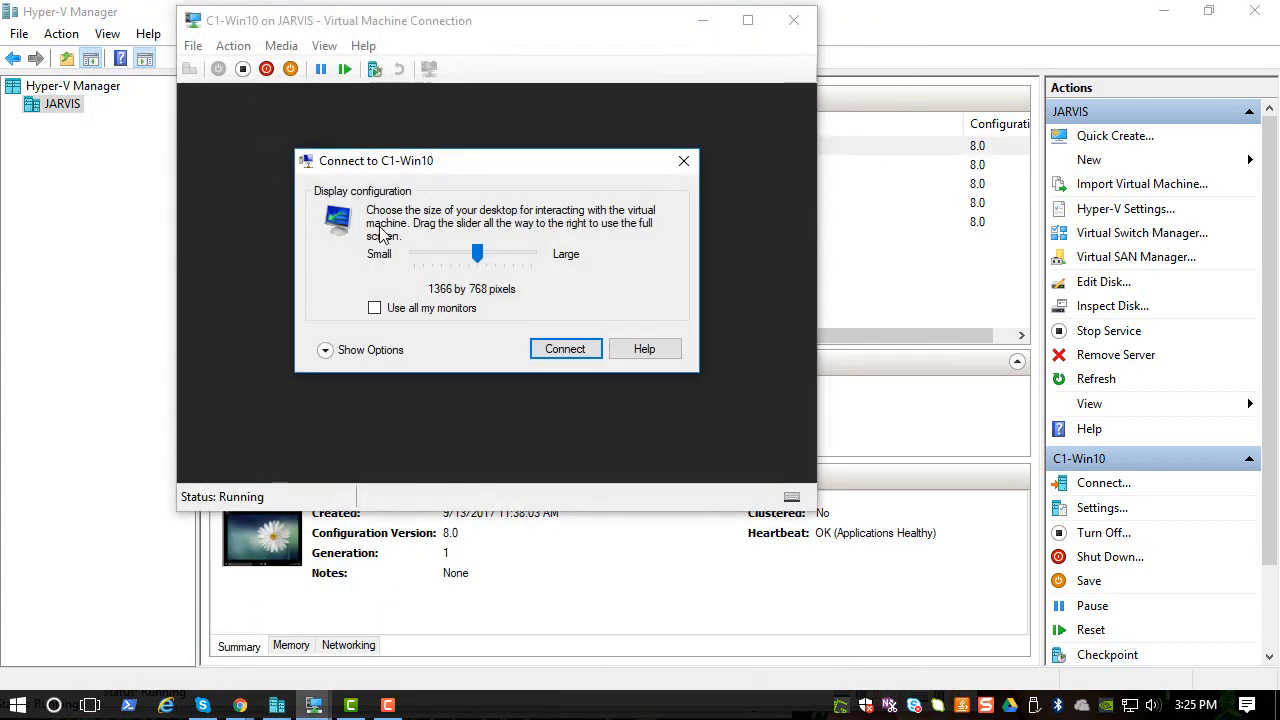
click(413, 253)
click(421, 253)
click(422, 253)
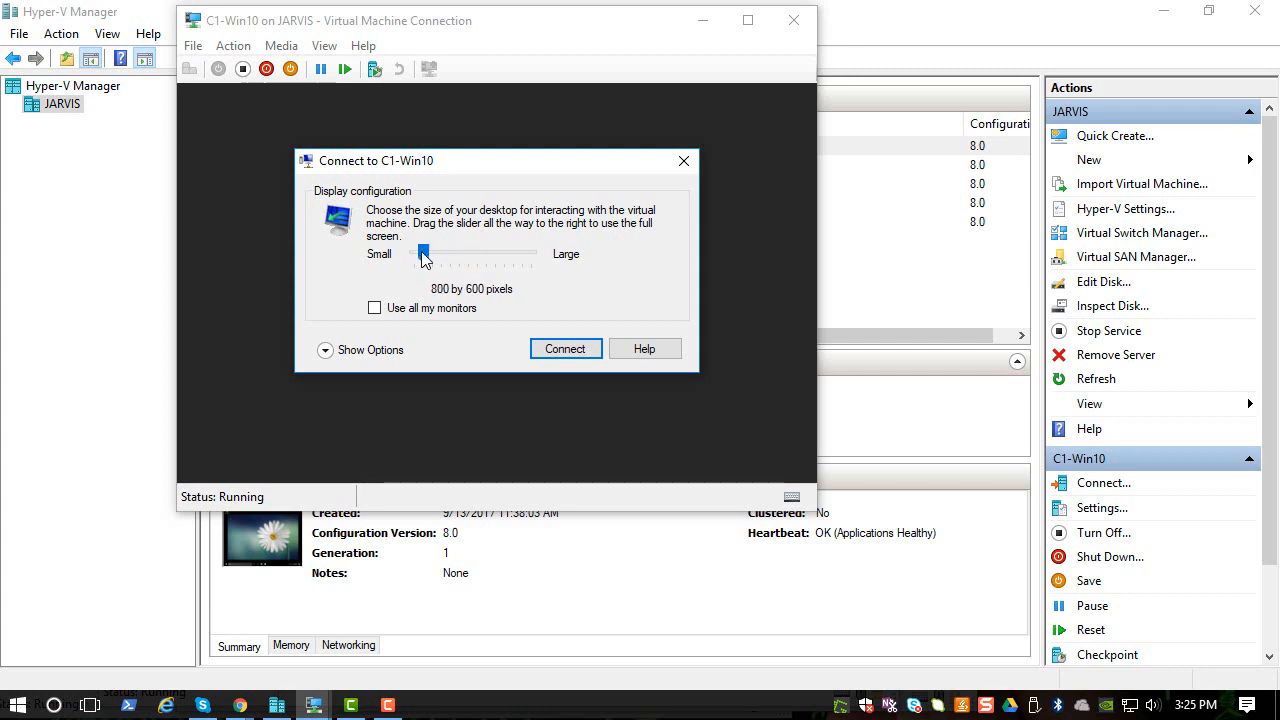
click(555, 349)
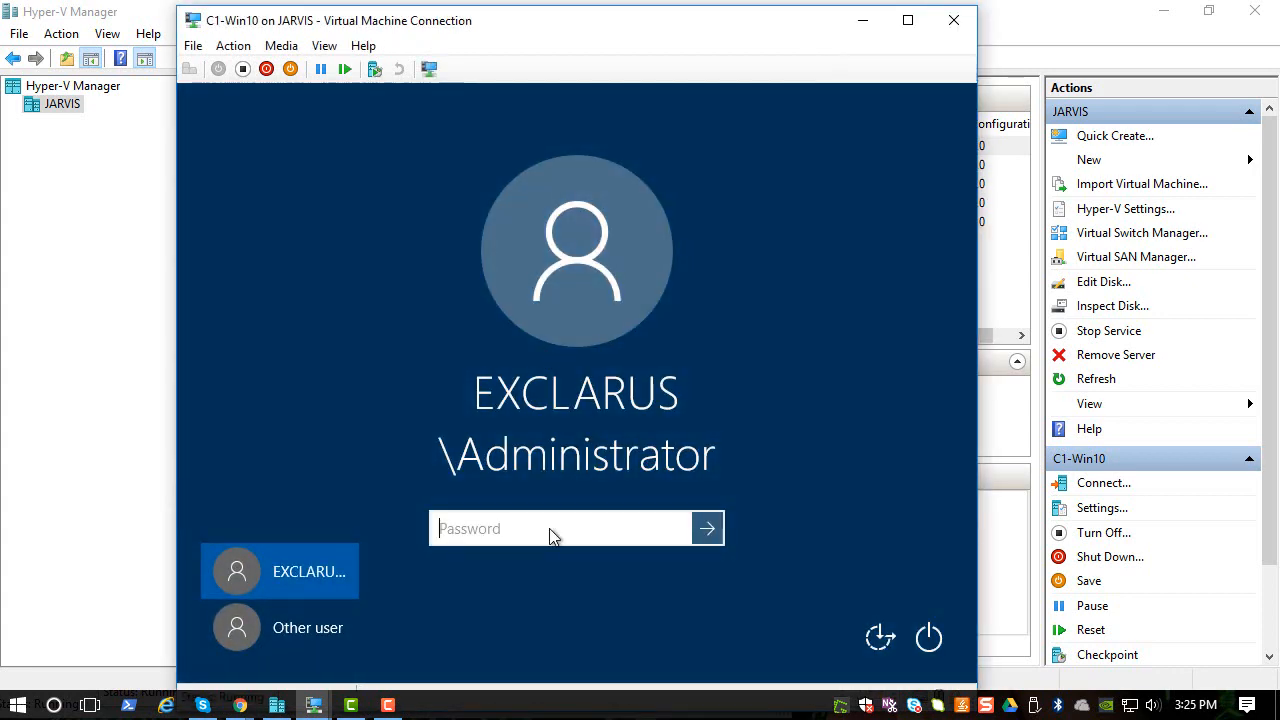
text(********)
key(Return)
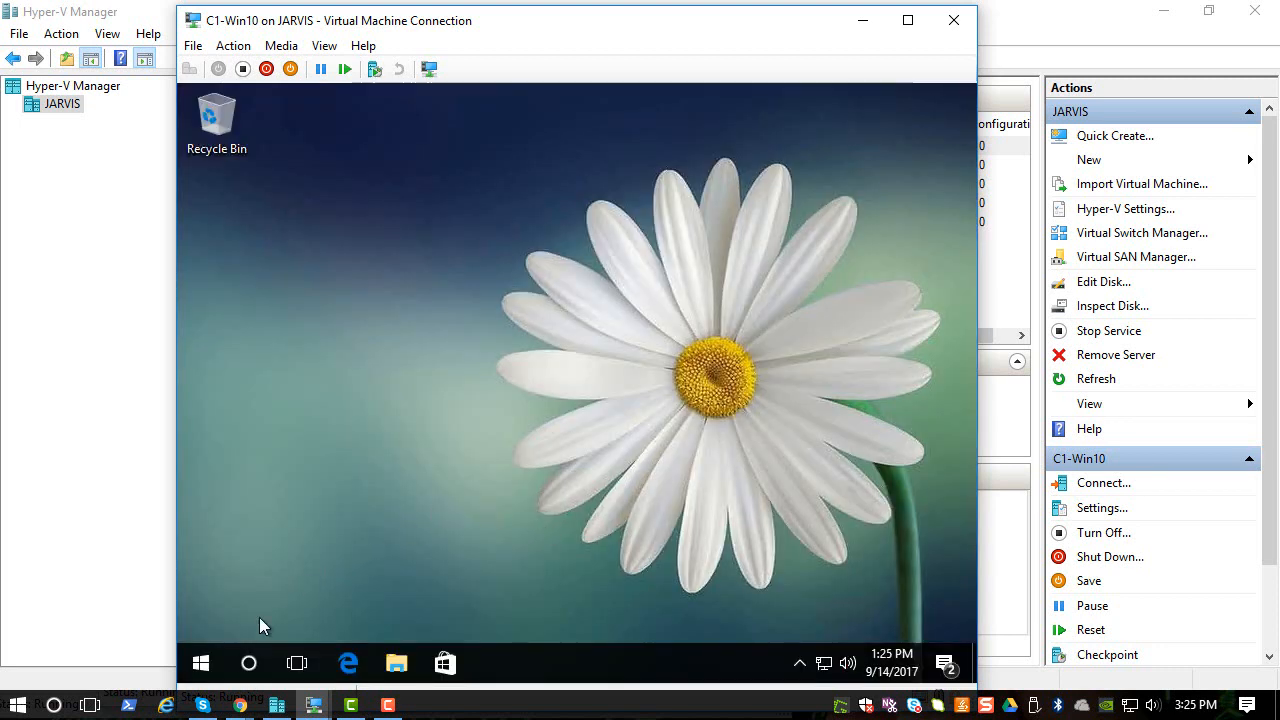
click(251, 664)
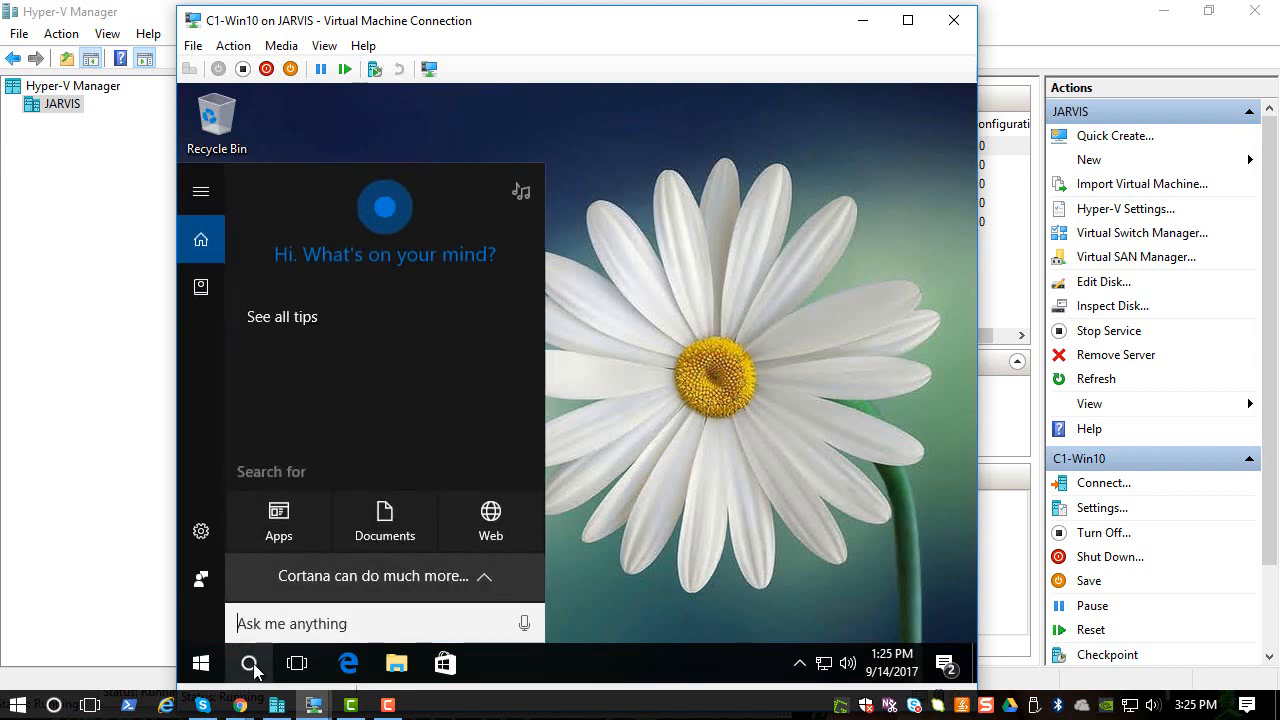
- Search 'policy', confirm Local Policies > Audit Policy shows Audit logon events as Success, Failure, then close both windows
text(account)
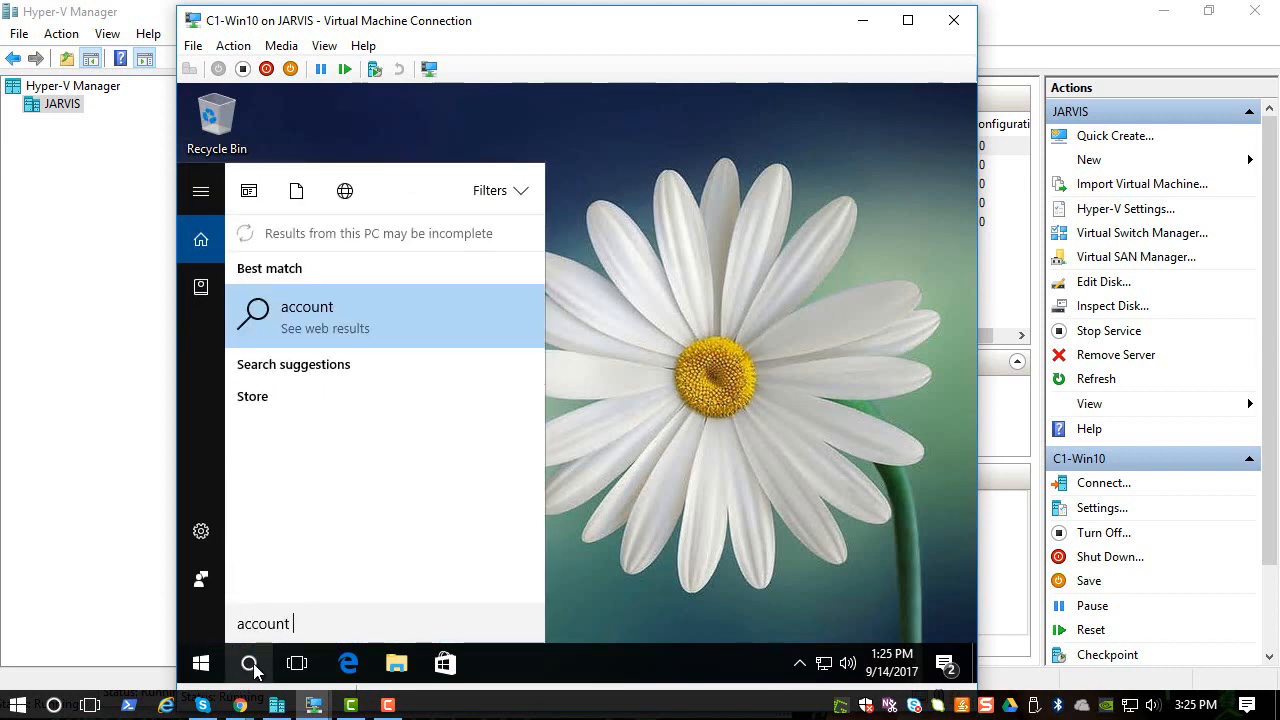
key(BackSpace)
key(BackSpace)
key(BackSpace)
key(BackSpace)
key(BackSpace)
key(BackSpace)
key(BackSpace)
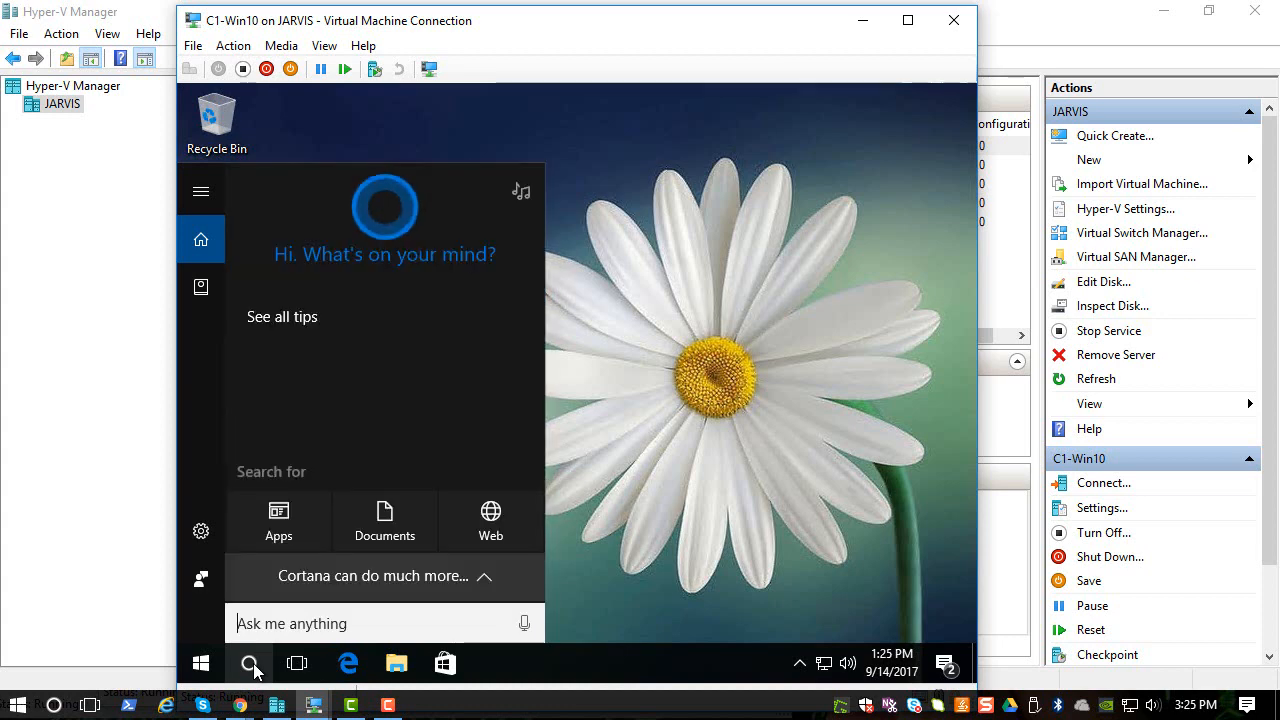
text(policy)
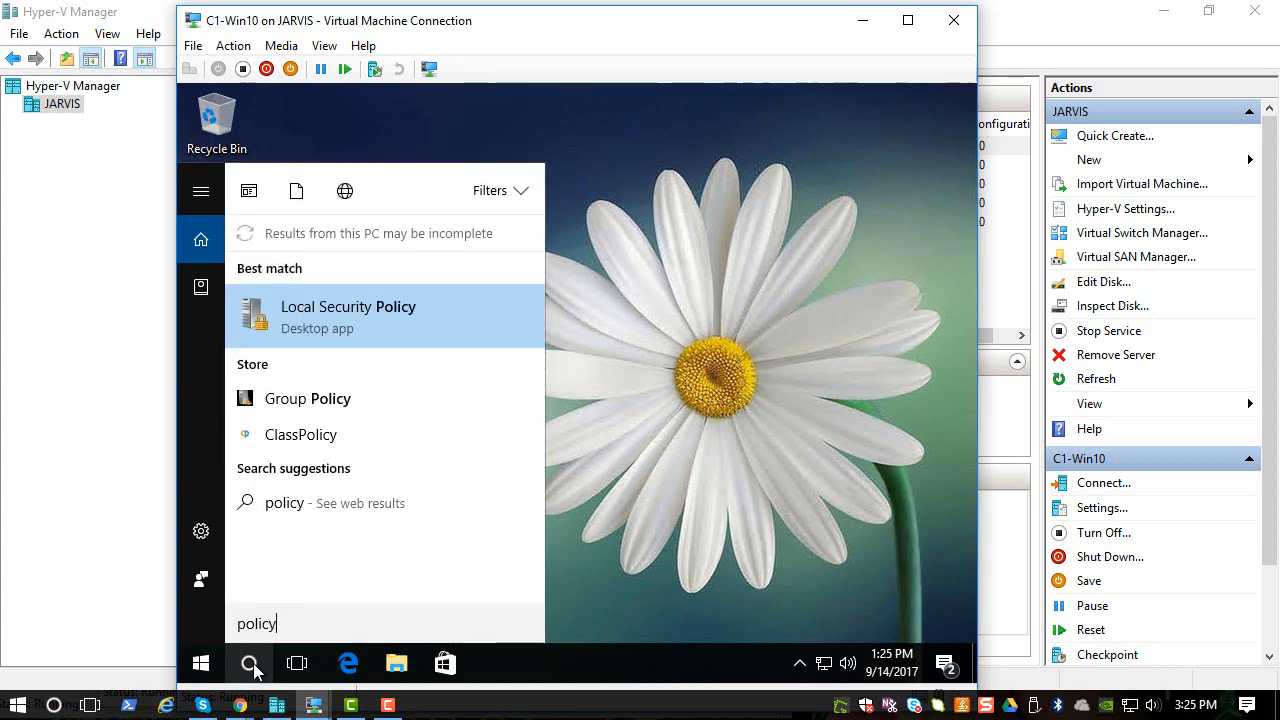
click(350, 325)
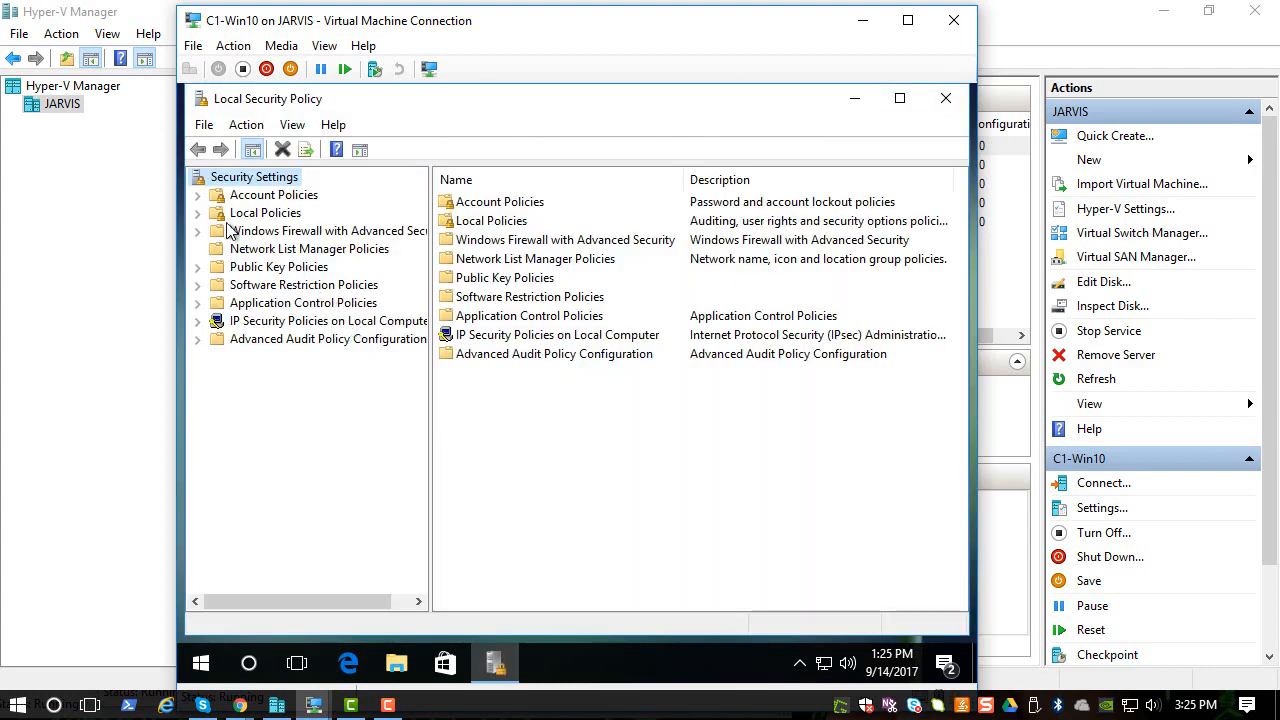
click(197, 214)
click(252, 233)
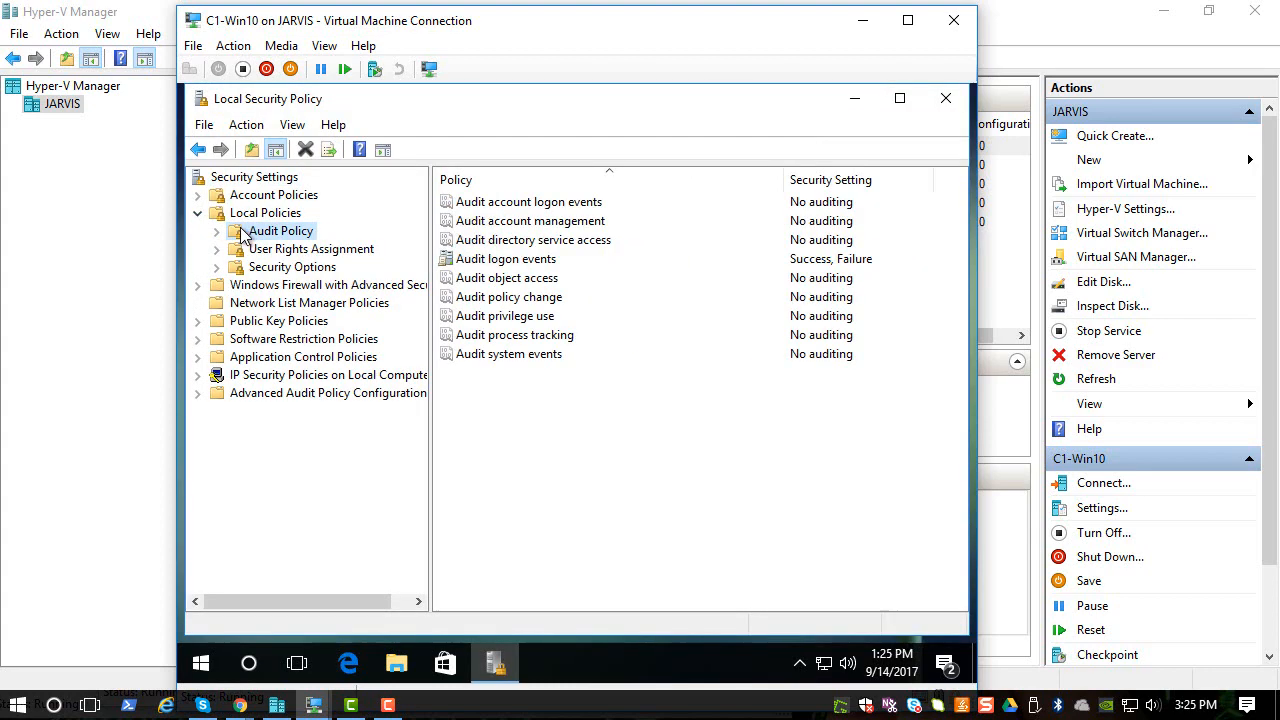
click(497, 261)
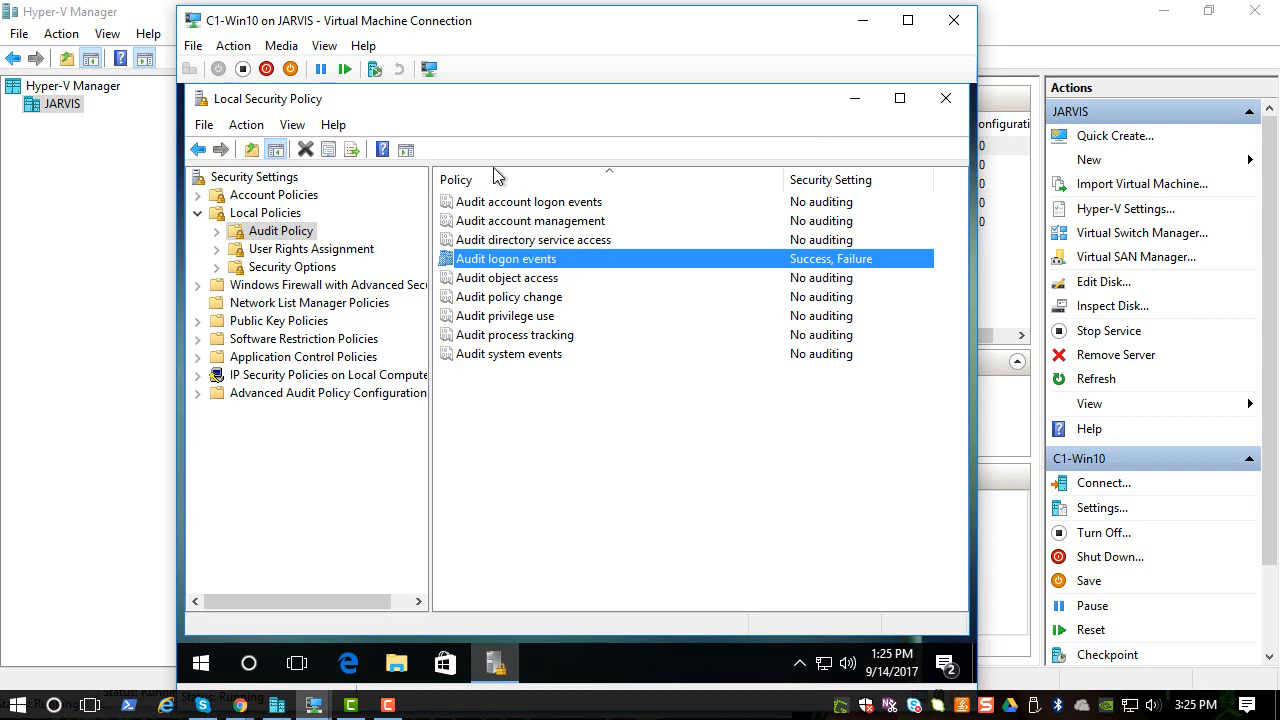
click(945, 98)
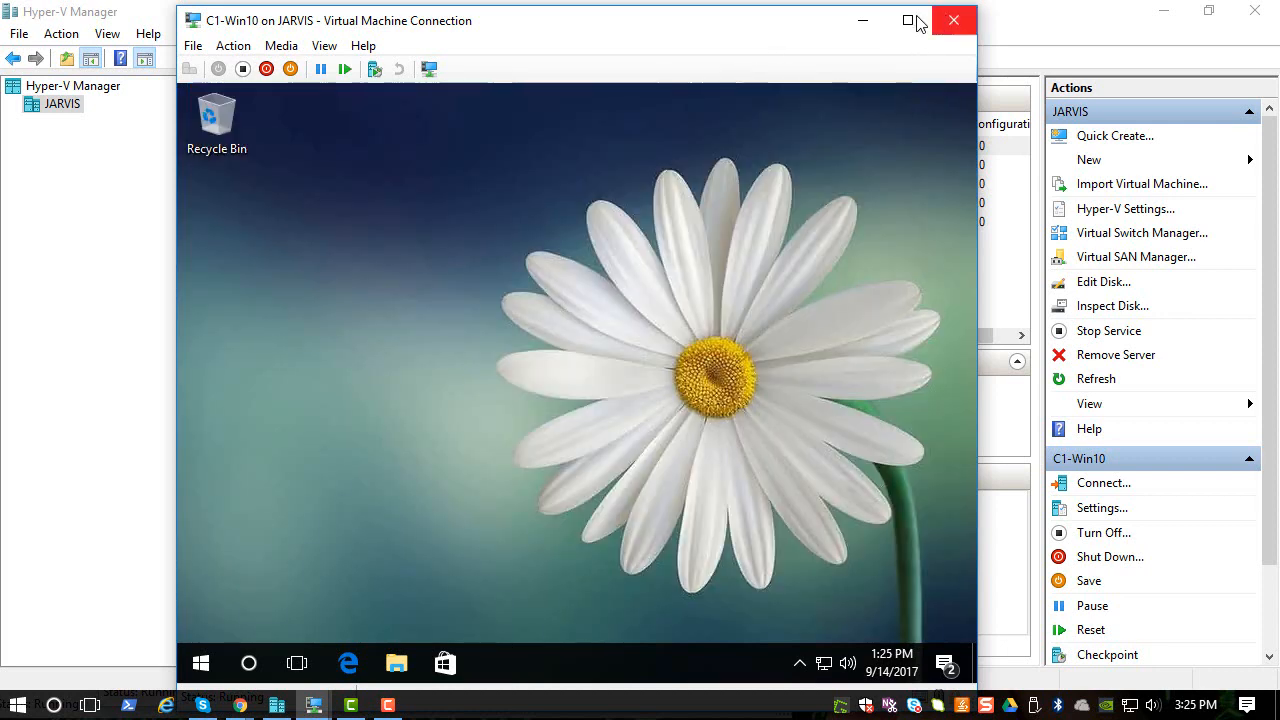
click(950, 22)
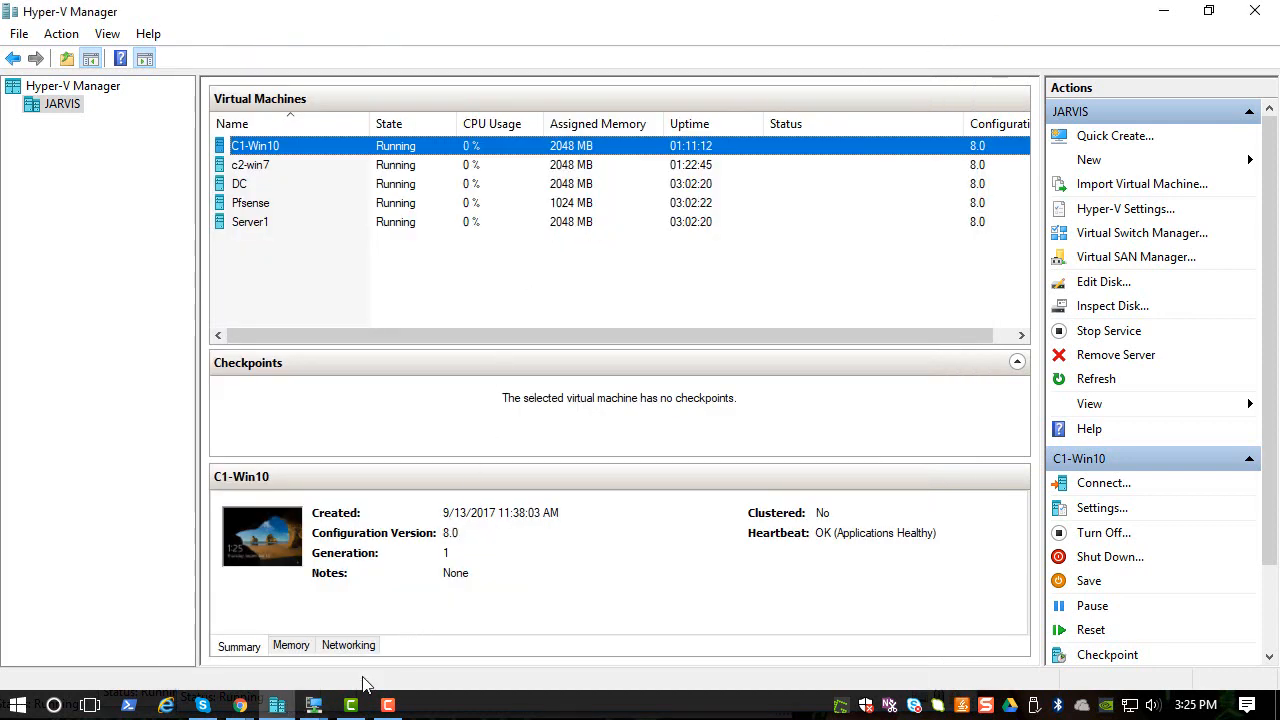
- On c2-win7, search 'local', confirm Audit logon events is Success, Failure in Local Security Policy, then close it
click(314, 705)
click(357, 596)
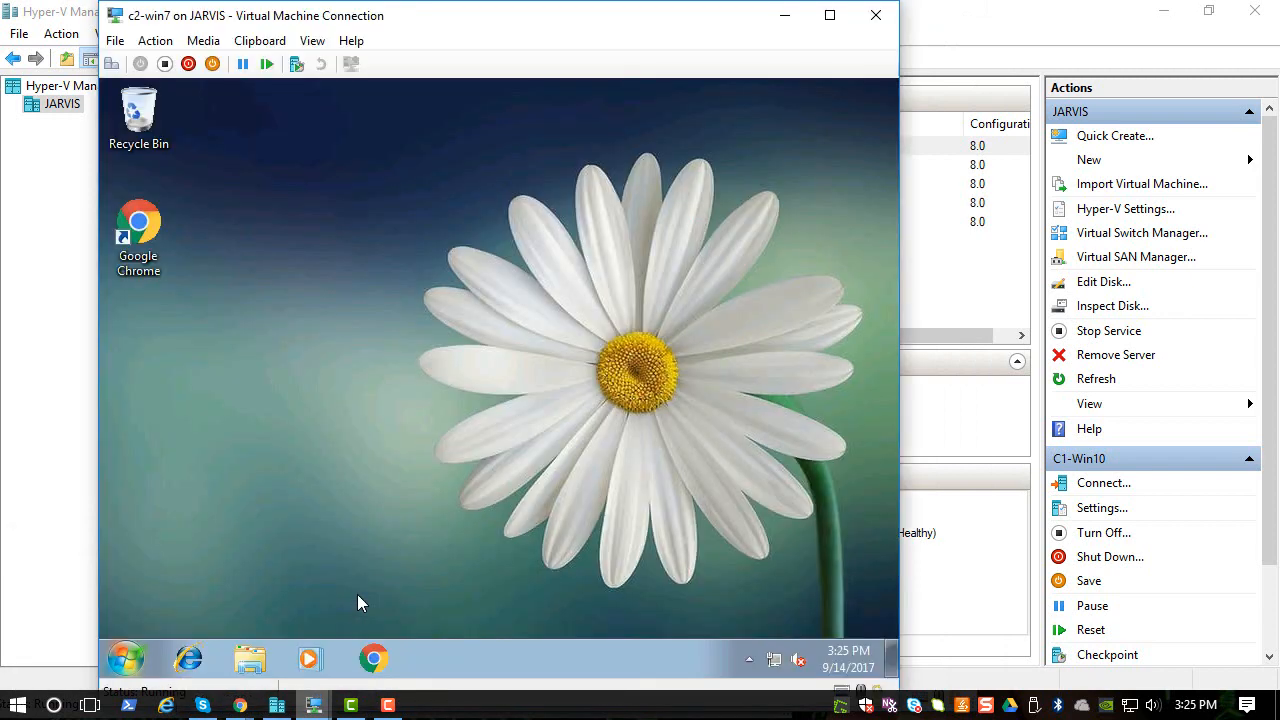
click(124, 657)
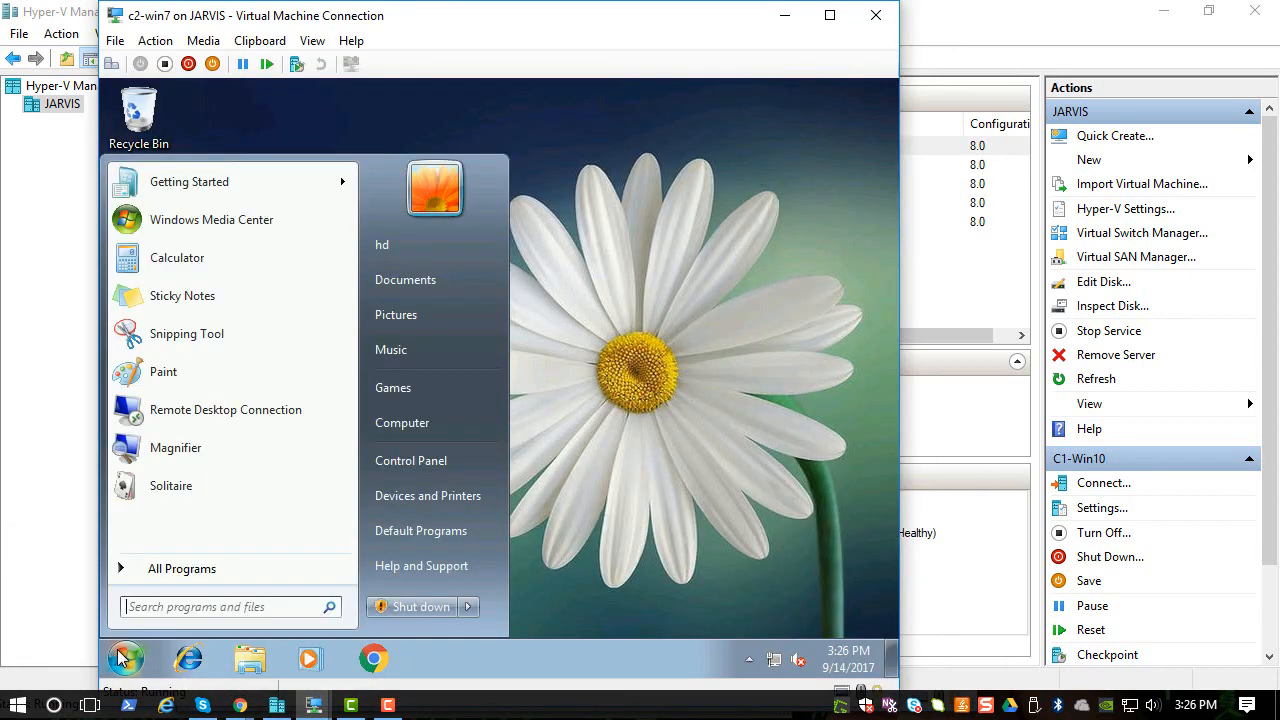
text(local)
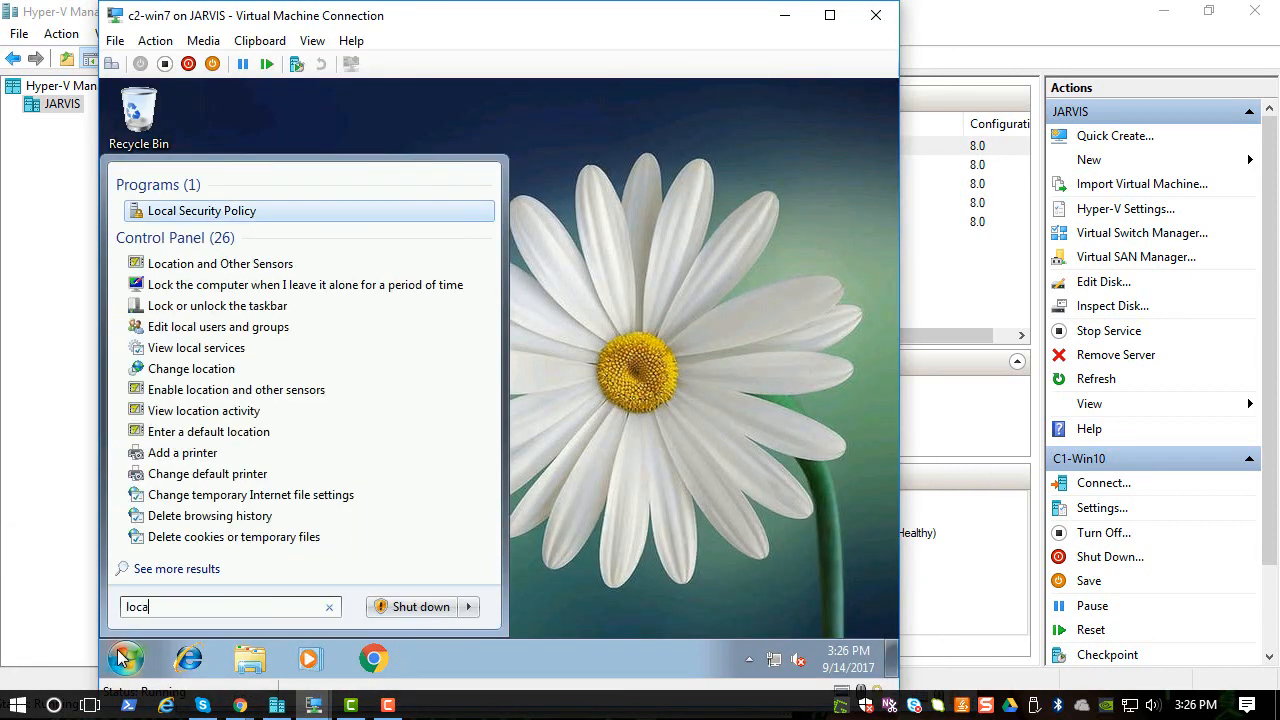
key(Return)
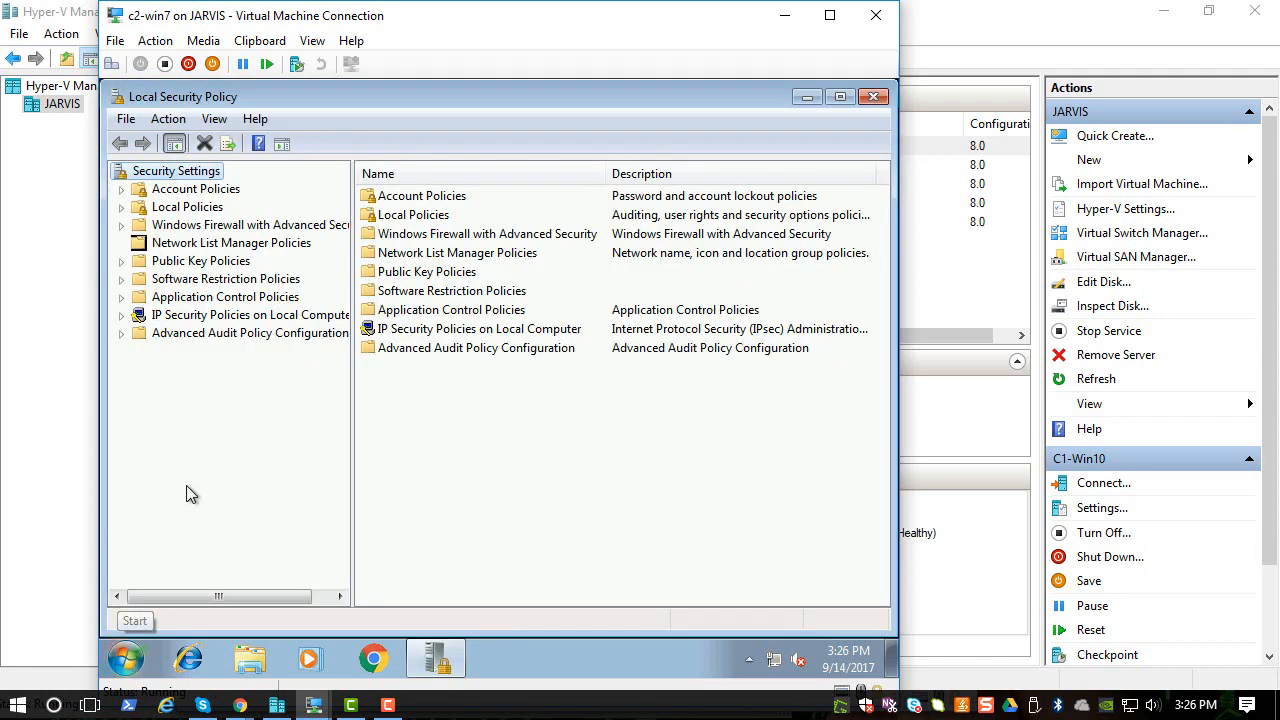
double_click(401, 217)
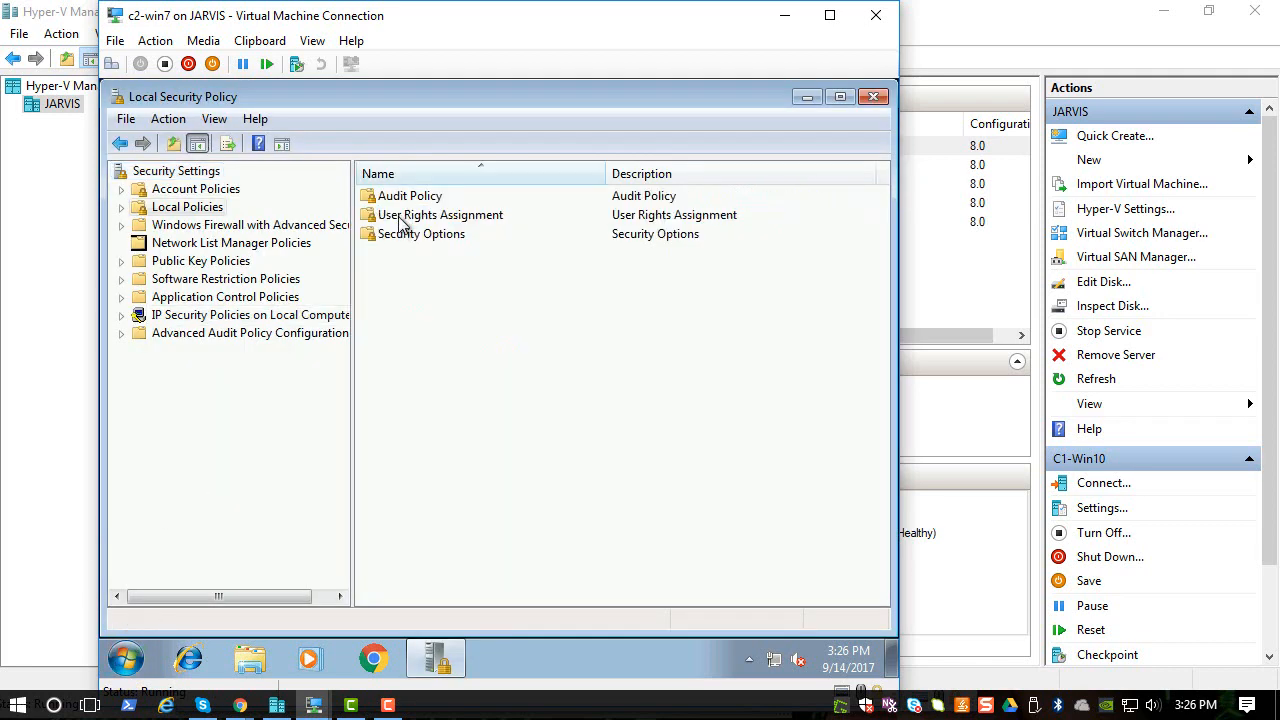
double_click(400, 217)
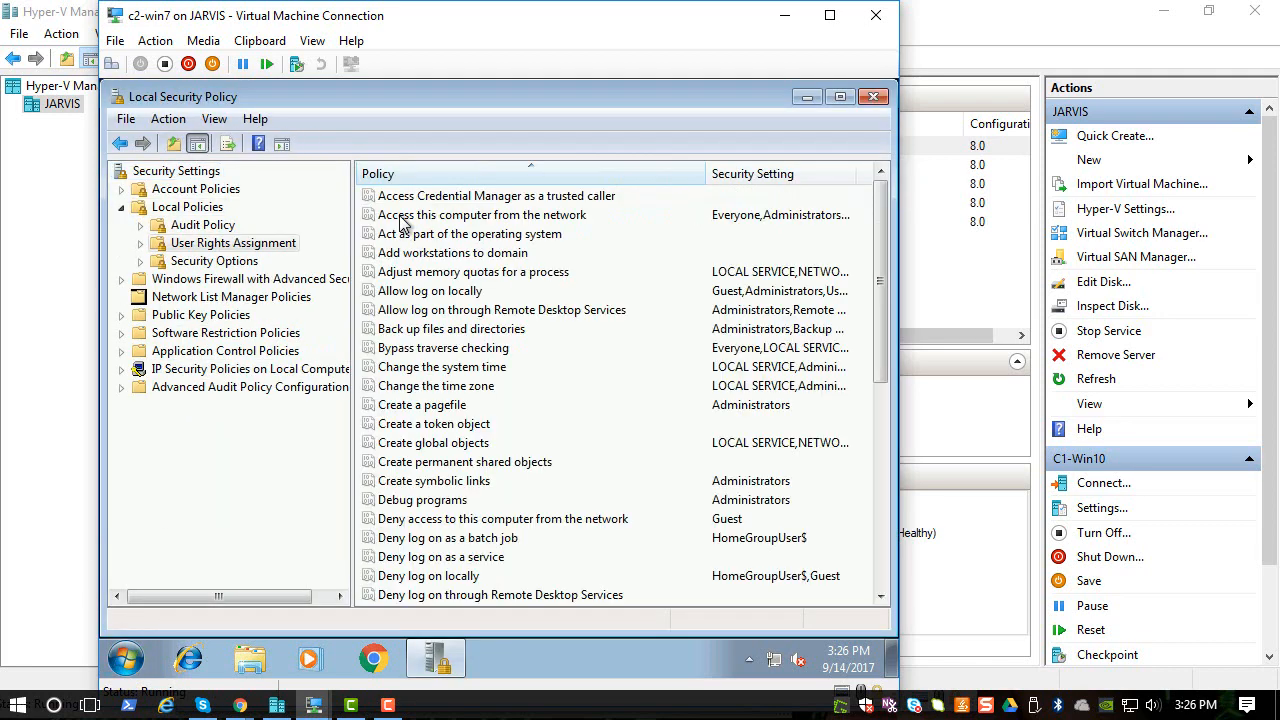
click(205, 225)
click(453, 252)
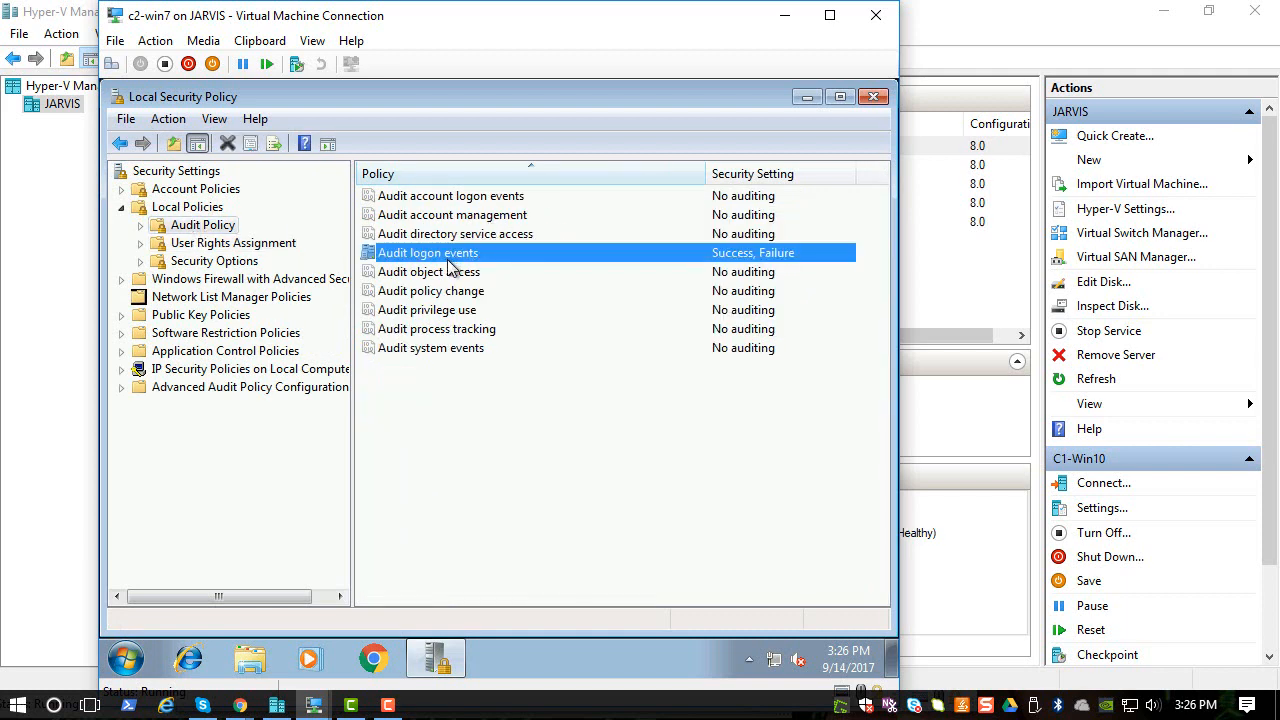
click(873, 97)
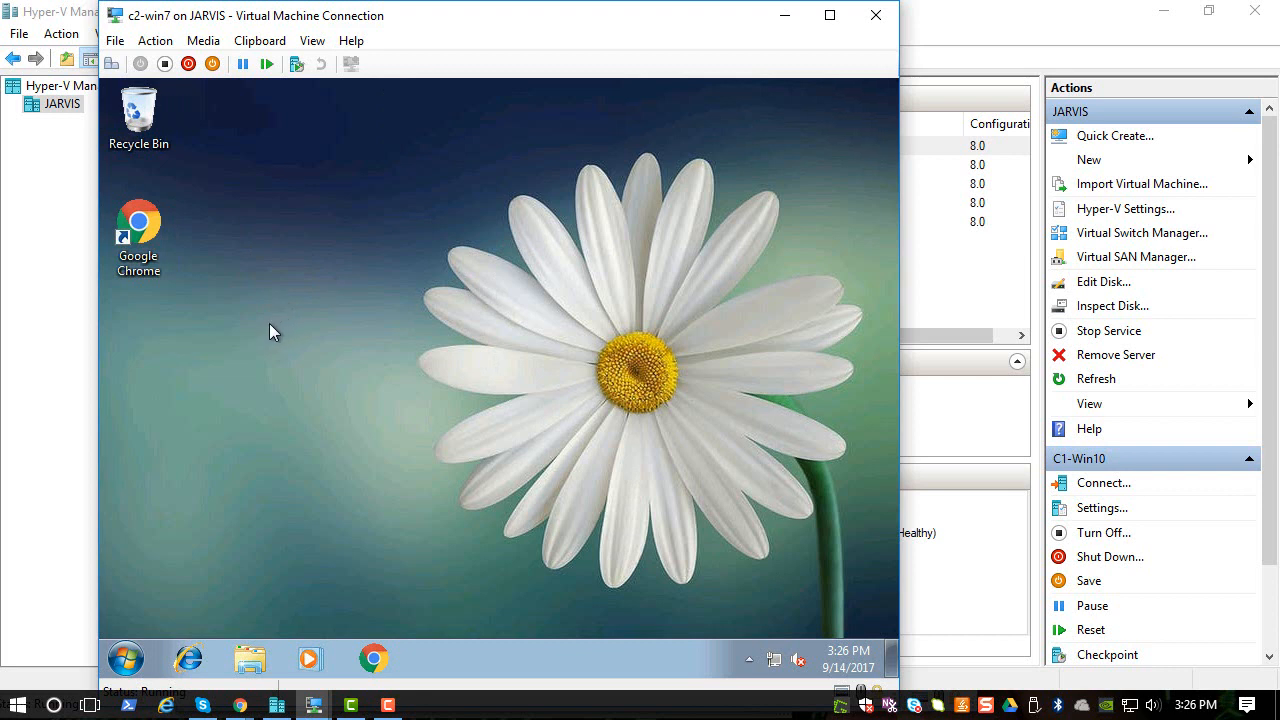
- Switch from c2-win7 to the DC virtual machine via Hyper-V's taskbar previews
drag(458, 14, 531, 14)
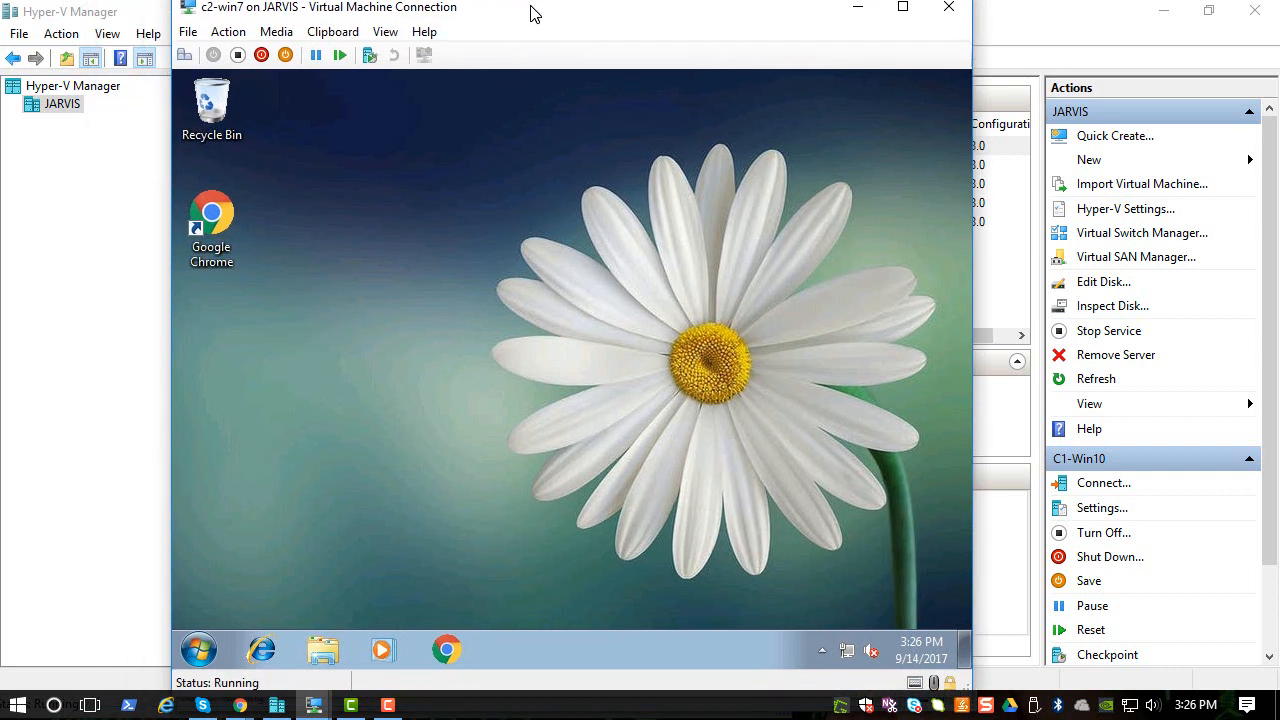
click(279, 705)
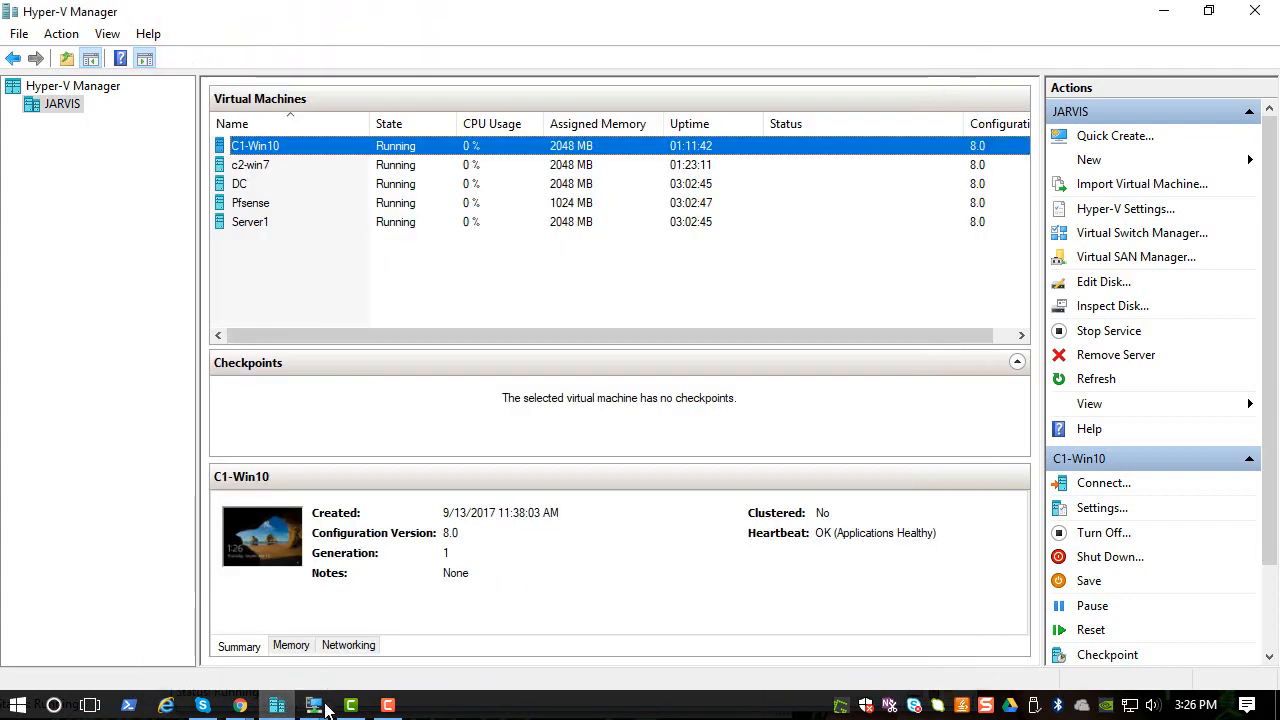
mouse_move(313, 705)
mouse_move(243, 640)
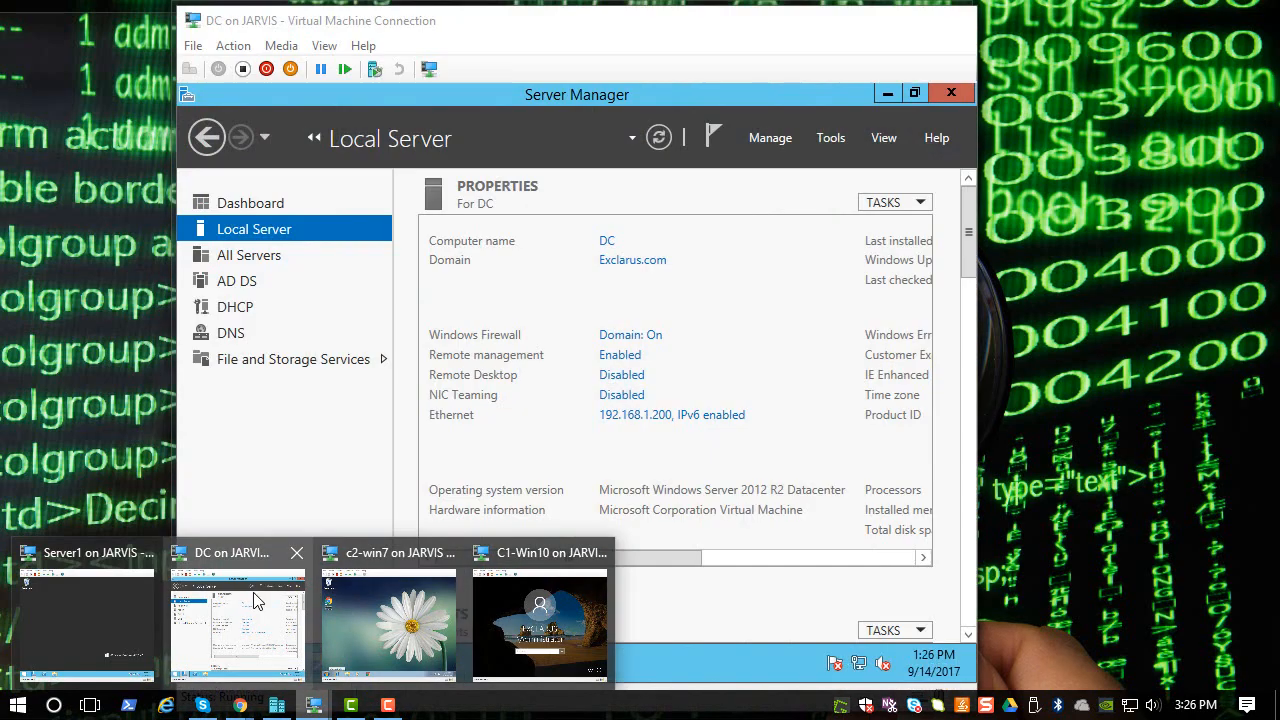
click(257, 600)
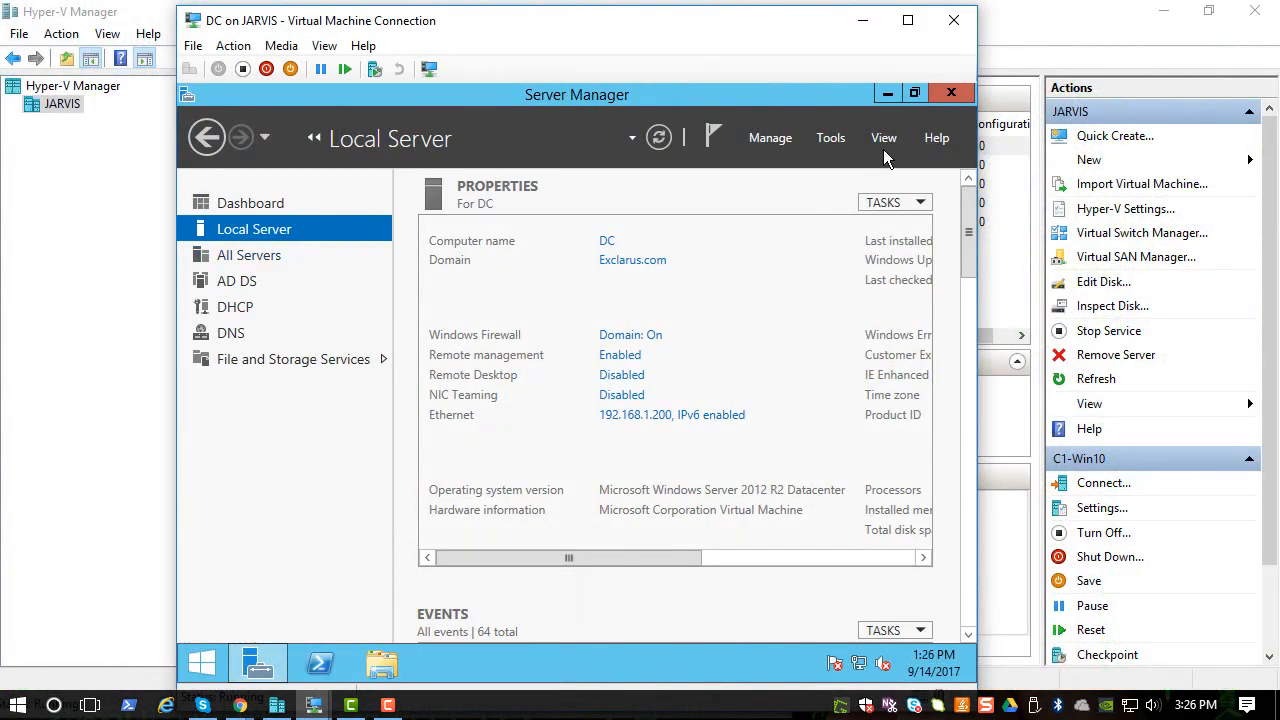
- Launch Group Policy Management from Server Manager's Tools and right-click helpdeskgpo under mycomputers
click(847, 139)
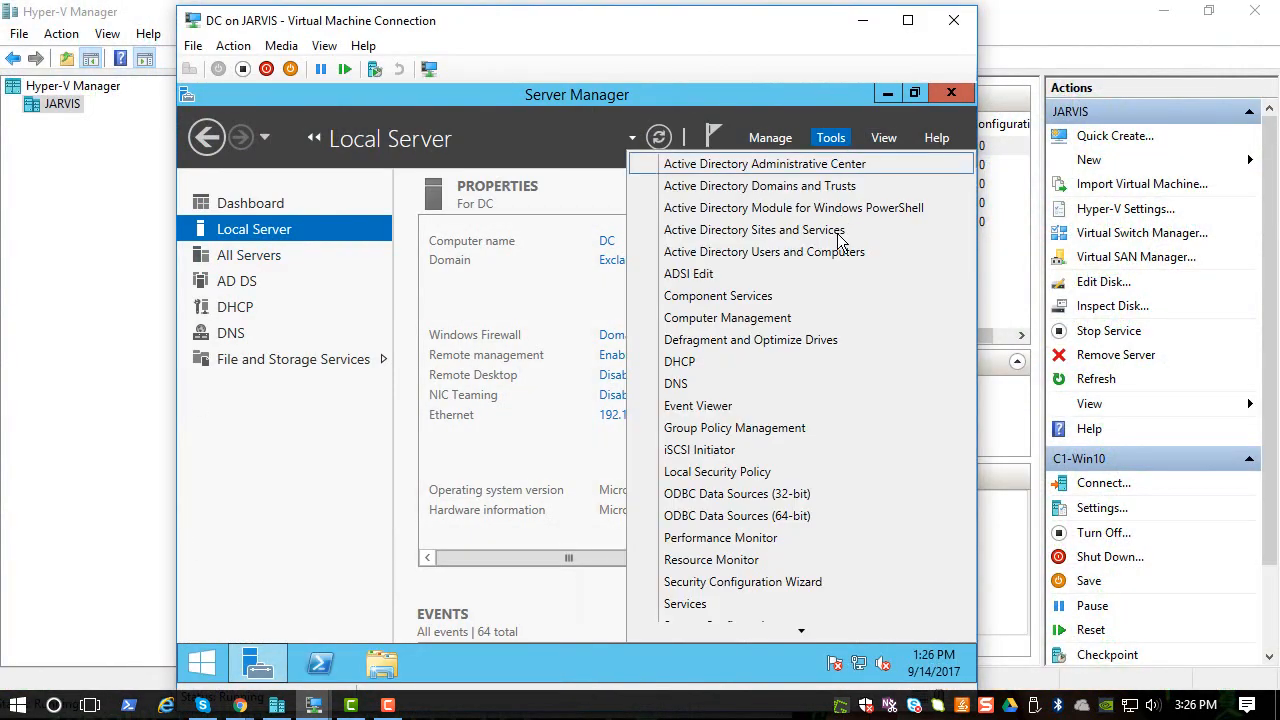
click(777, 425)
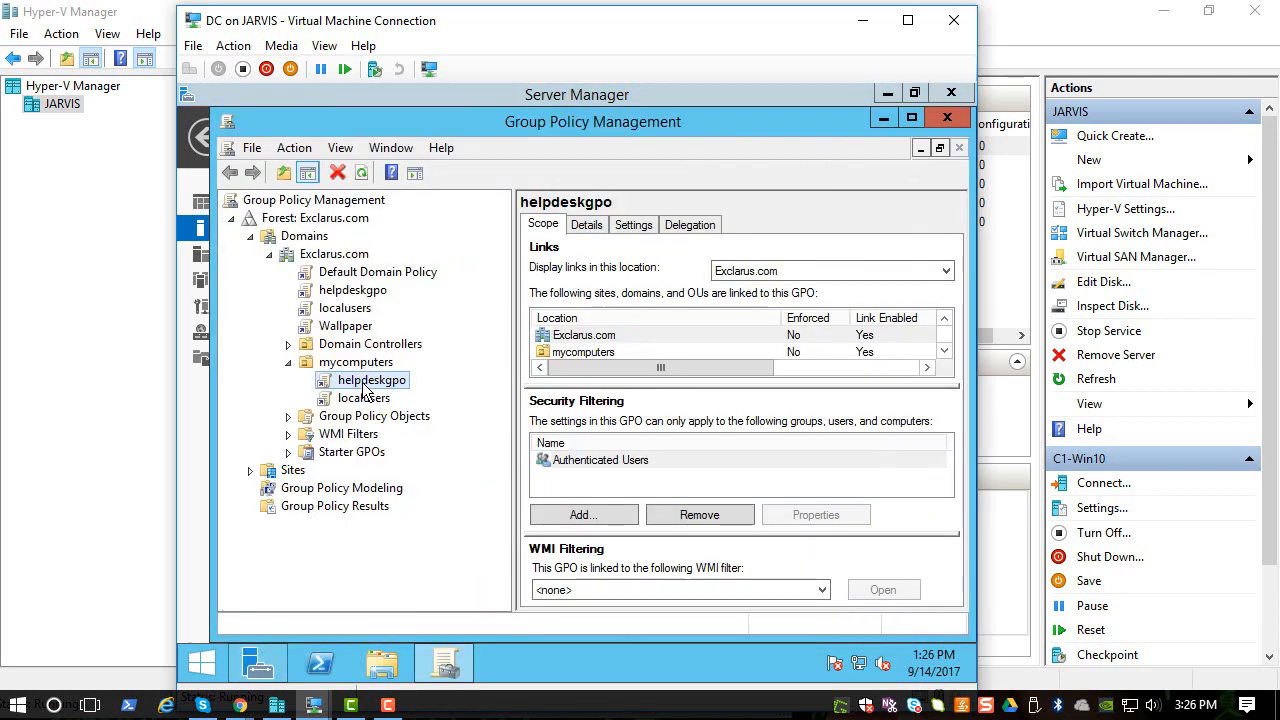
right_click(363, 385)
- Edit helpdeskgpo, expand Computer Configuration > Policies > Windows Settings > Security Settings, and widen the tree pane
click(388, 395)
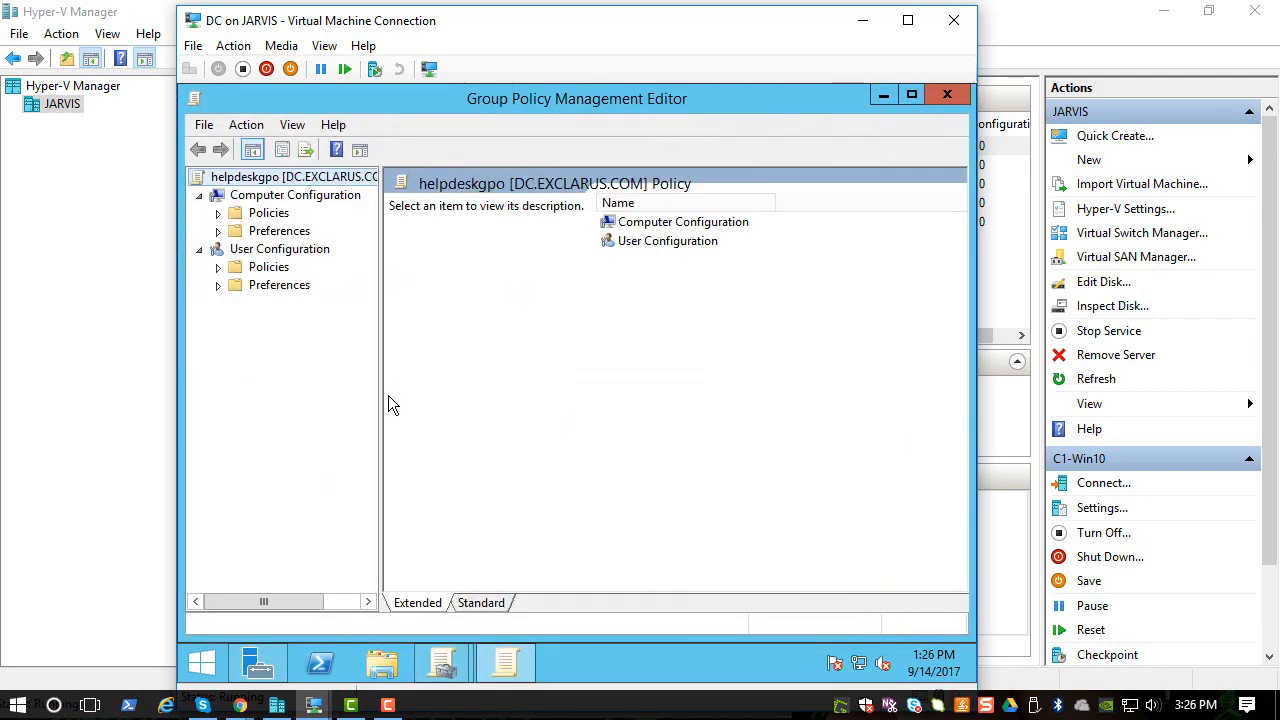
click(218, 213)
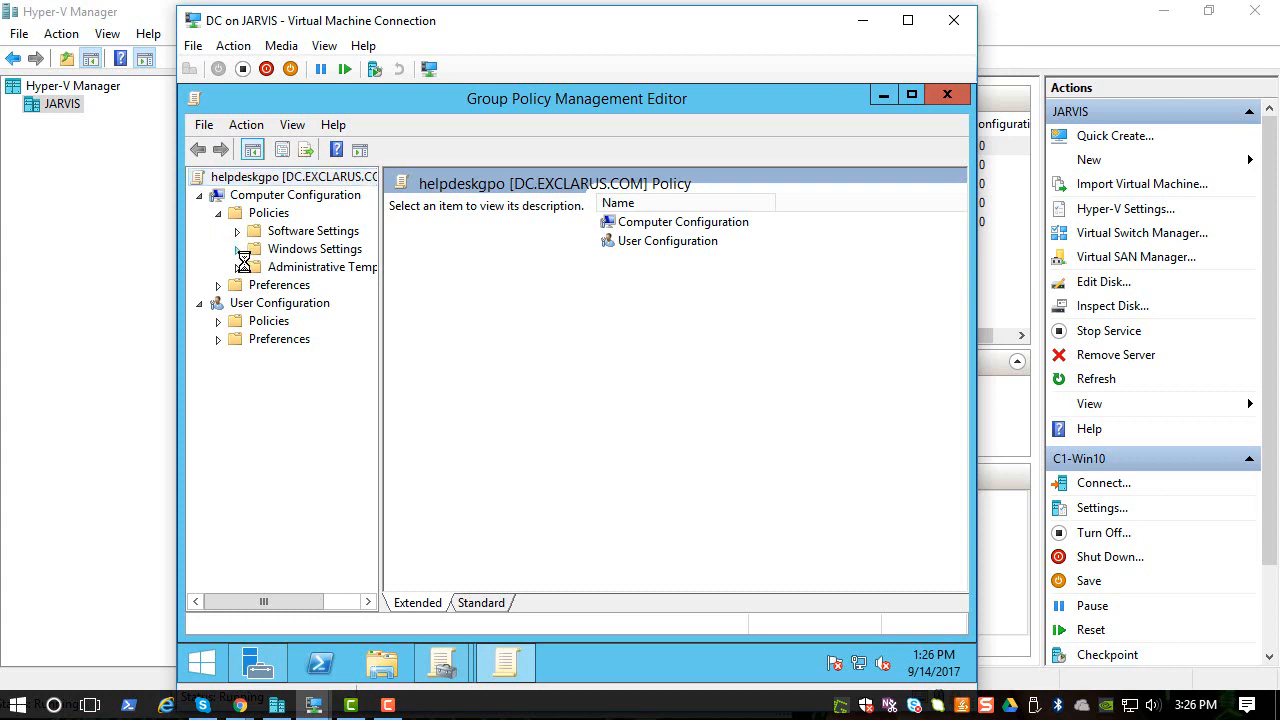
click(238, 250)
click(256, 304)
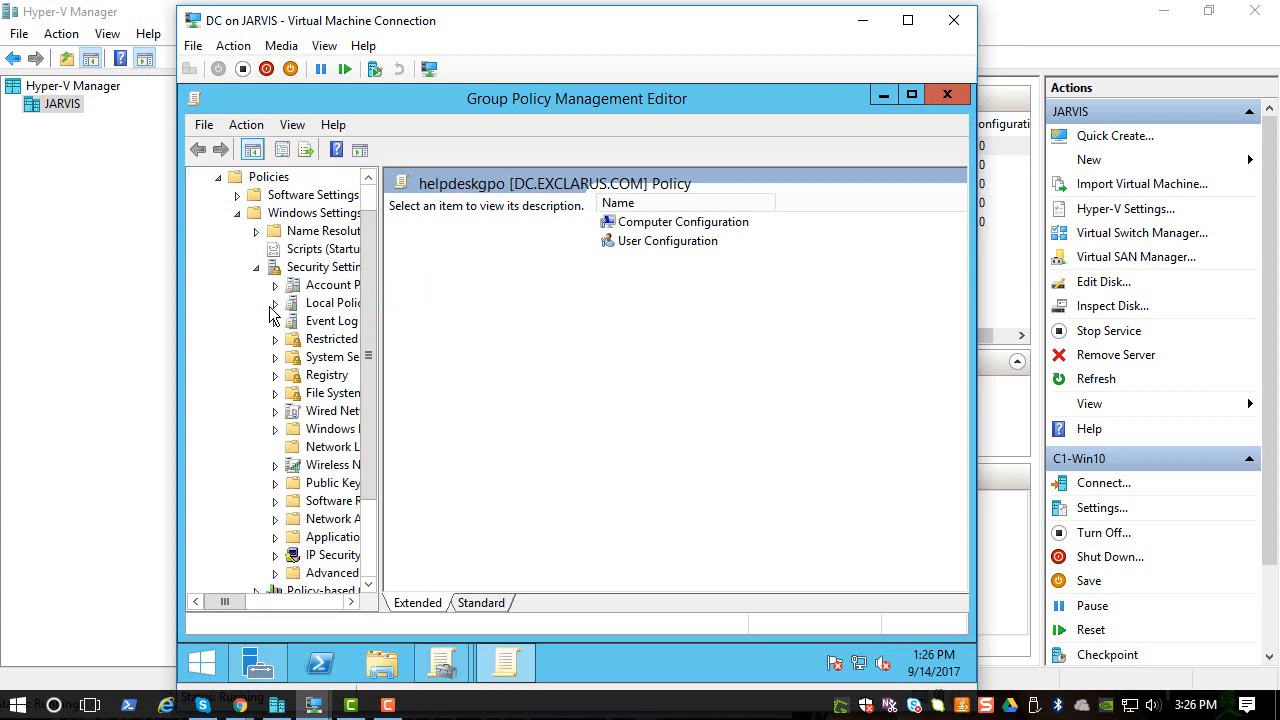
click(300, 266)
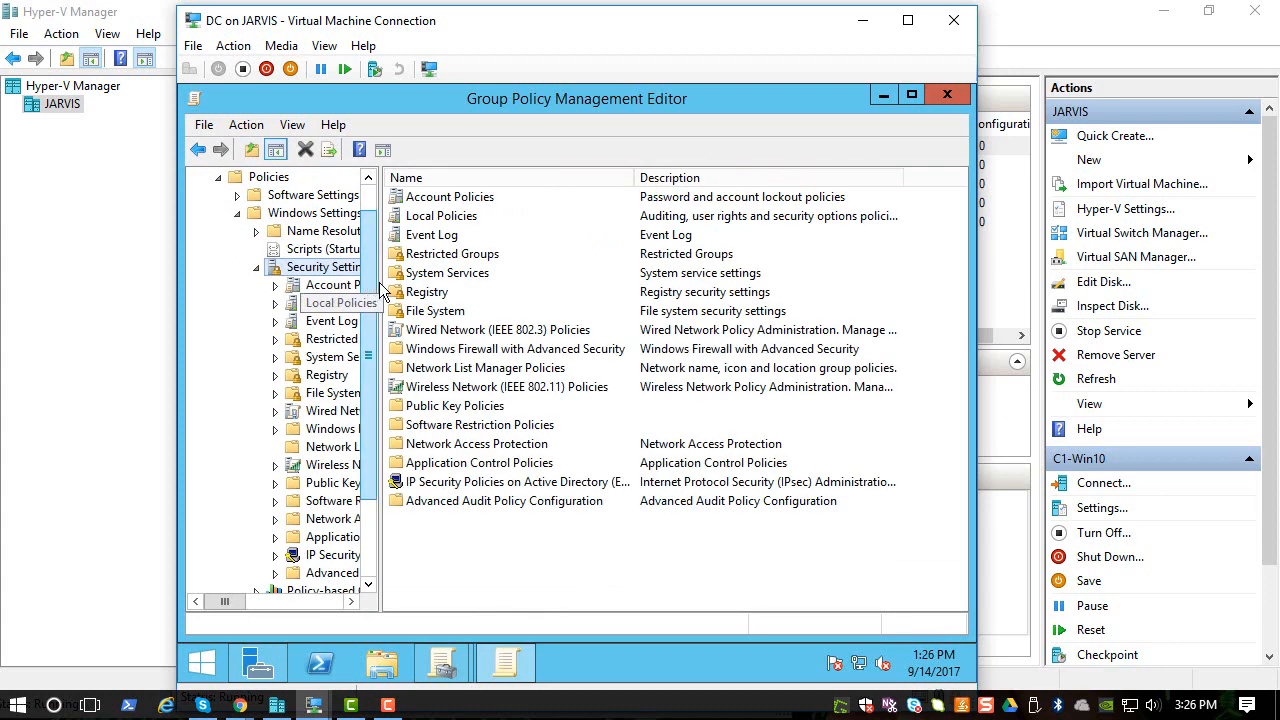
drag(385, 290, 477, 290)
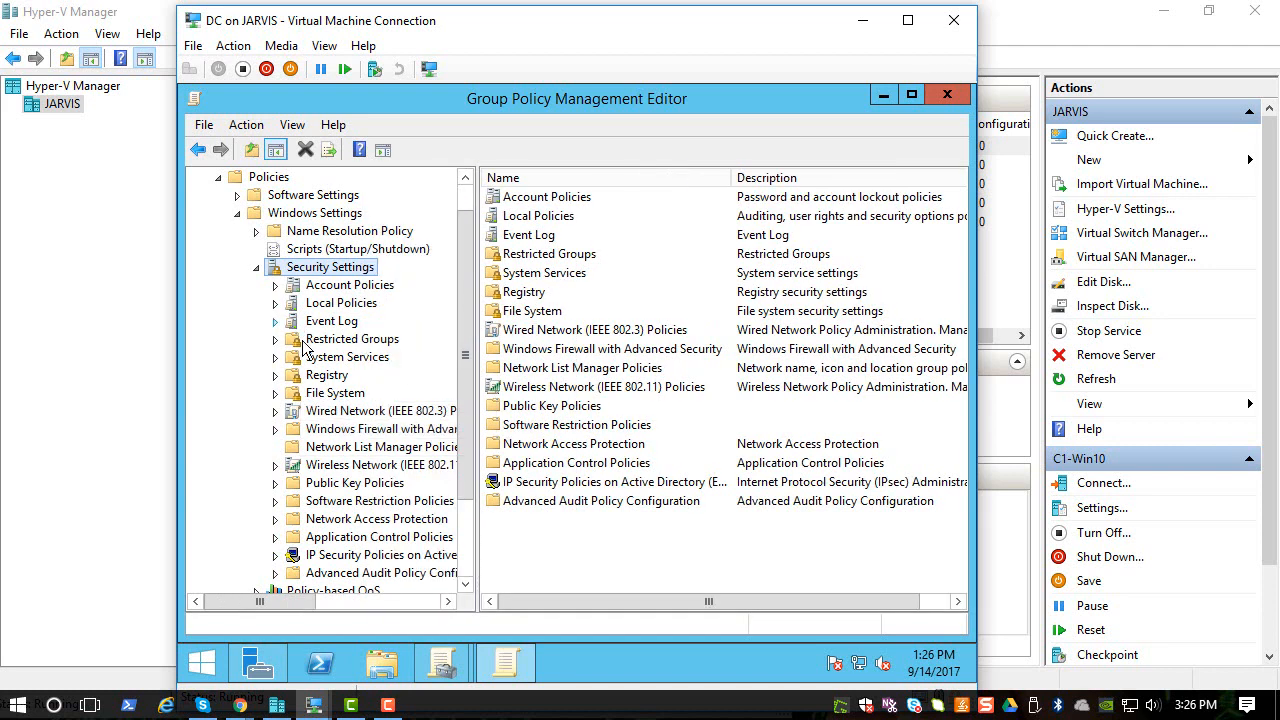
drag(468, 402, 469, 528)
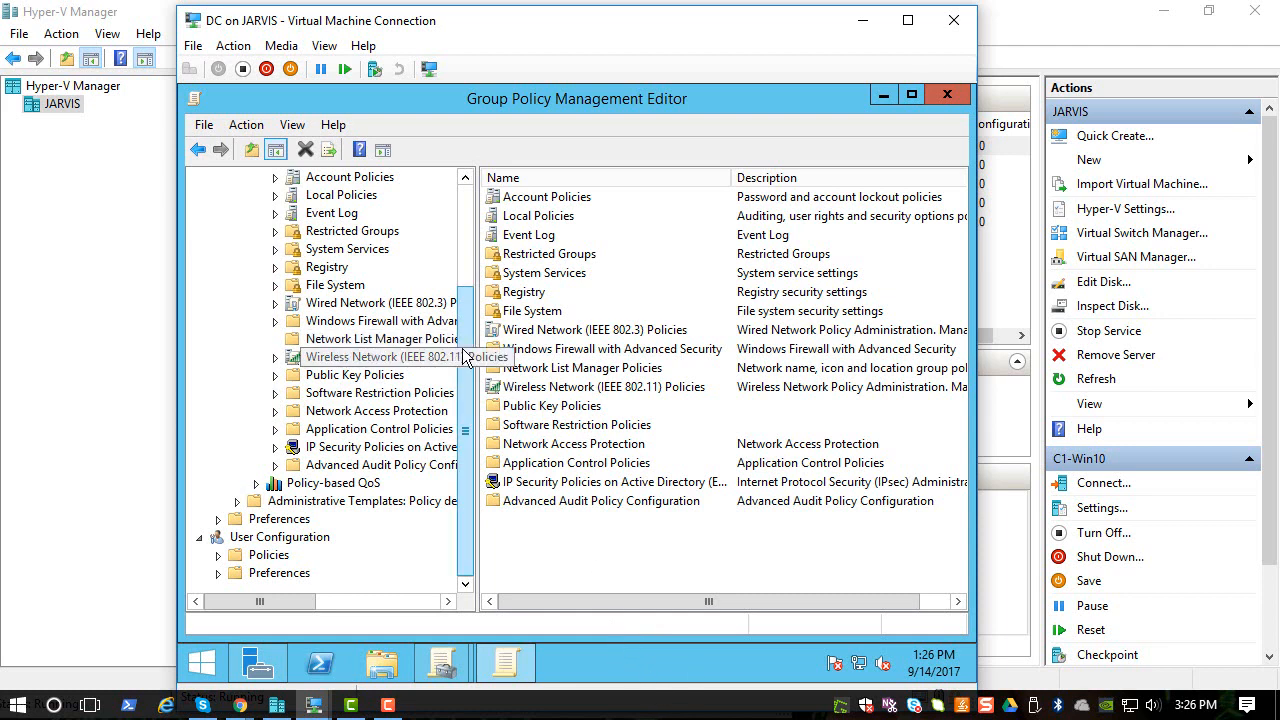
drag(465, 357, 466, 240)
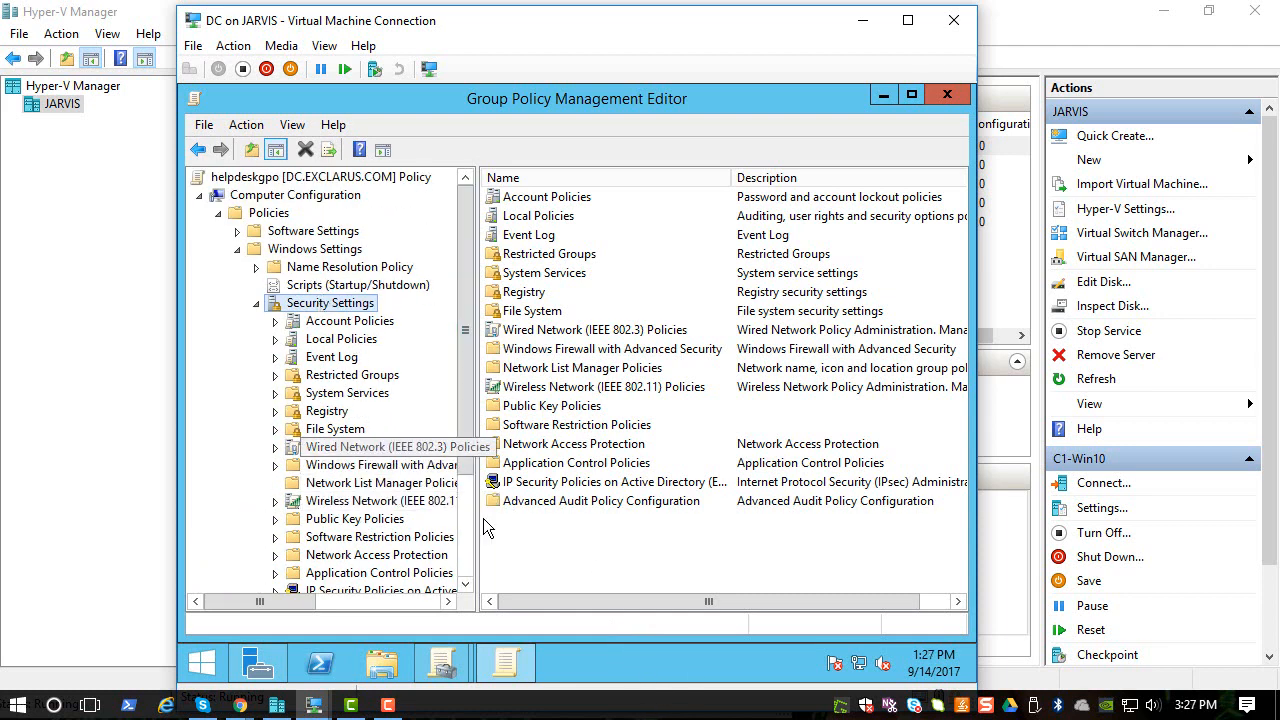